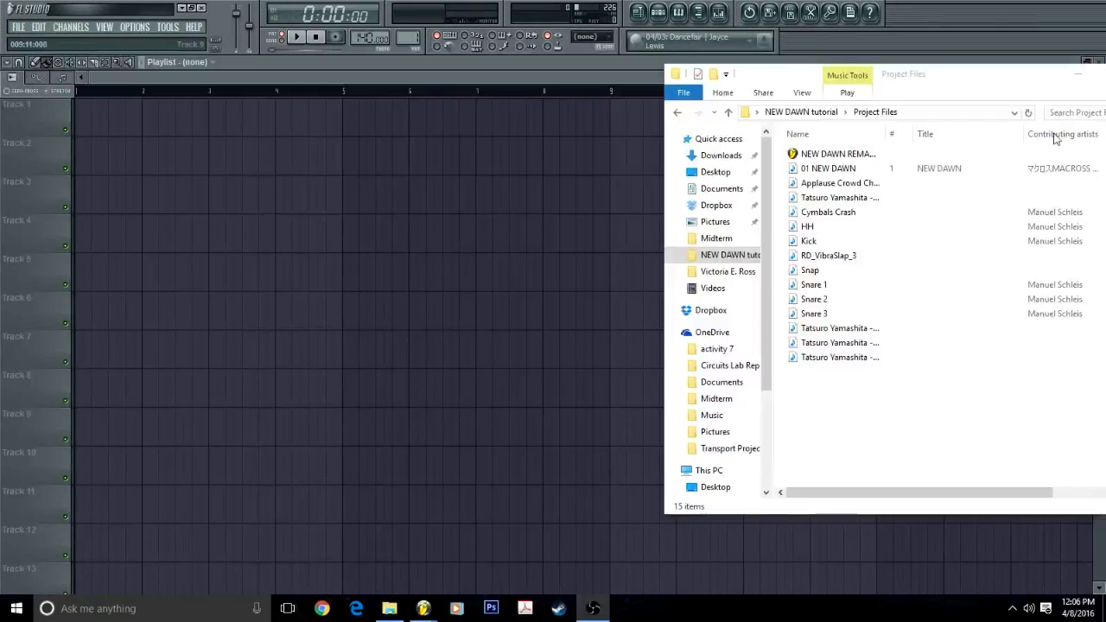
Load all the audio samples from the Project Files folder into the step sequencer as separate channels.
left_click(318, 119)
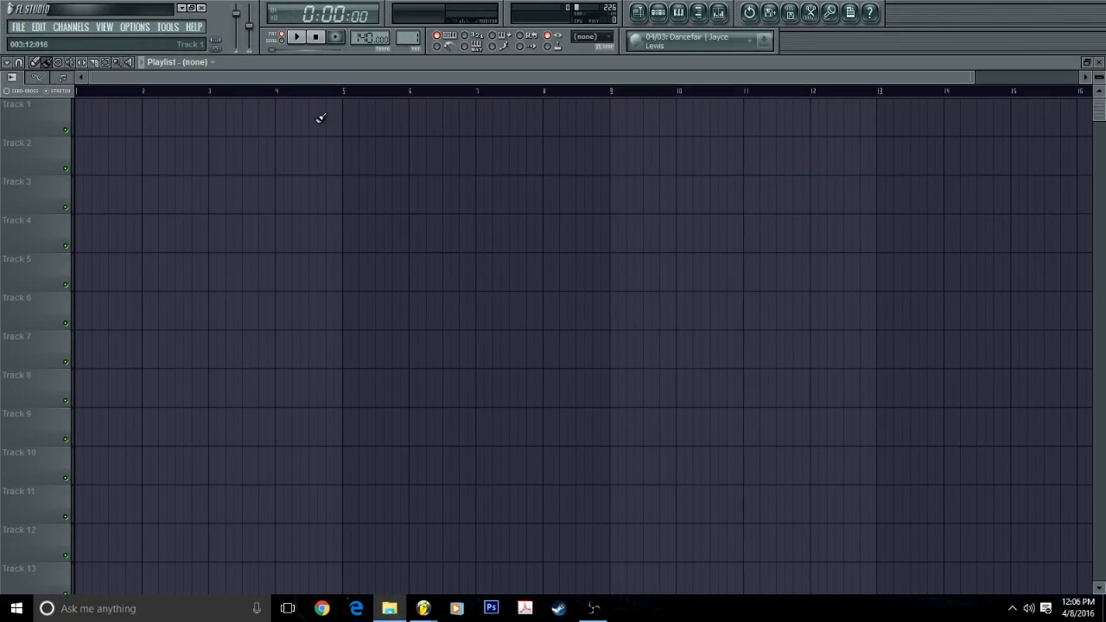
left_click(658, 12)
left_click(390, 608)
left_click(781, 161)
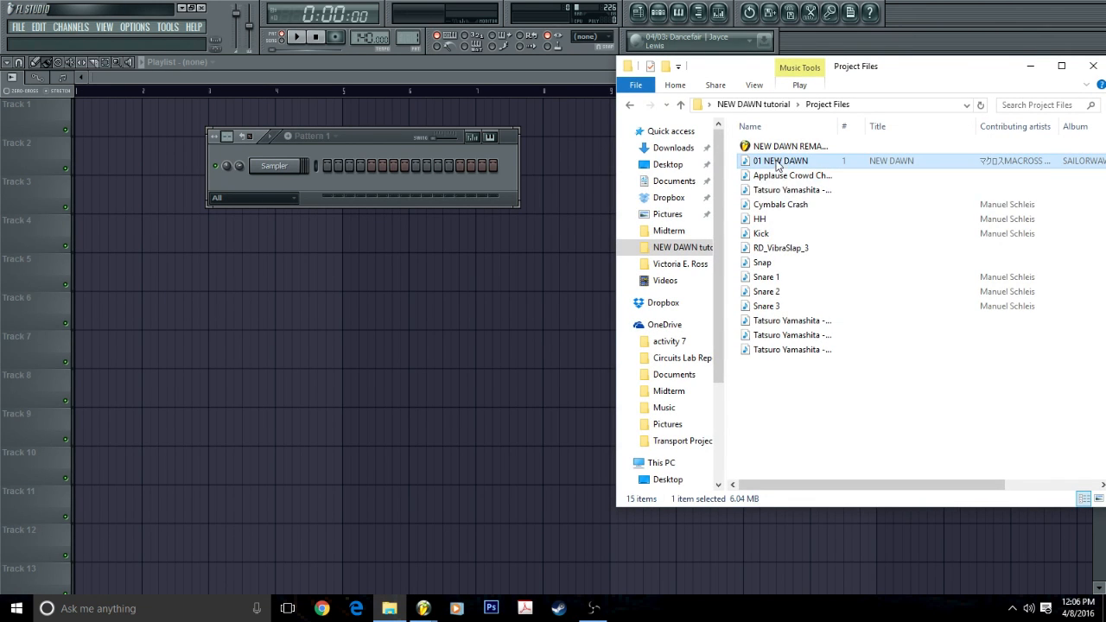
left_click(755, 351, "shift")
left_click_drag(755, 352, 273, 170)
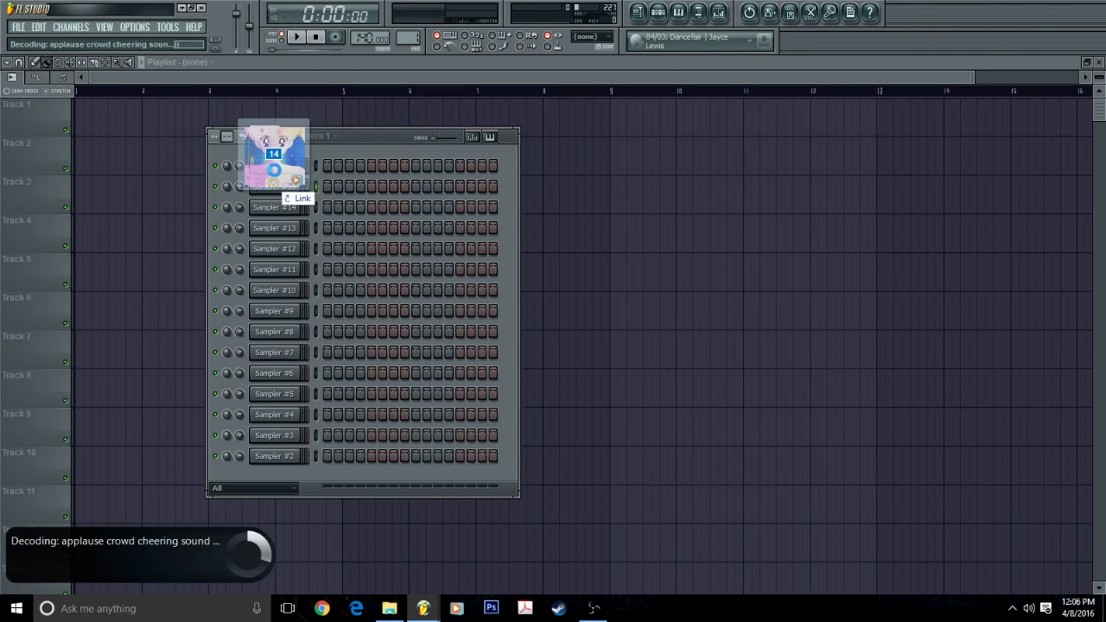
Delete the default Sampler channel from the step sequencer.
right_click(268, 168)
left_click(324, 347)
left_click(629, 356)
Select the drum channels from Cymbals Crash to Snare 3 and colour them pink.
left_click_drag(315, 226, 316, 365)
left_click(71, 27)
left_click(116, 108)
left_click(537, 203)
left_click(425, 343)
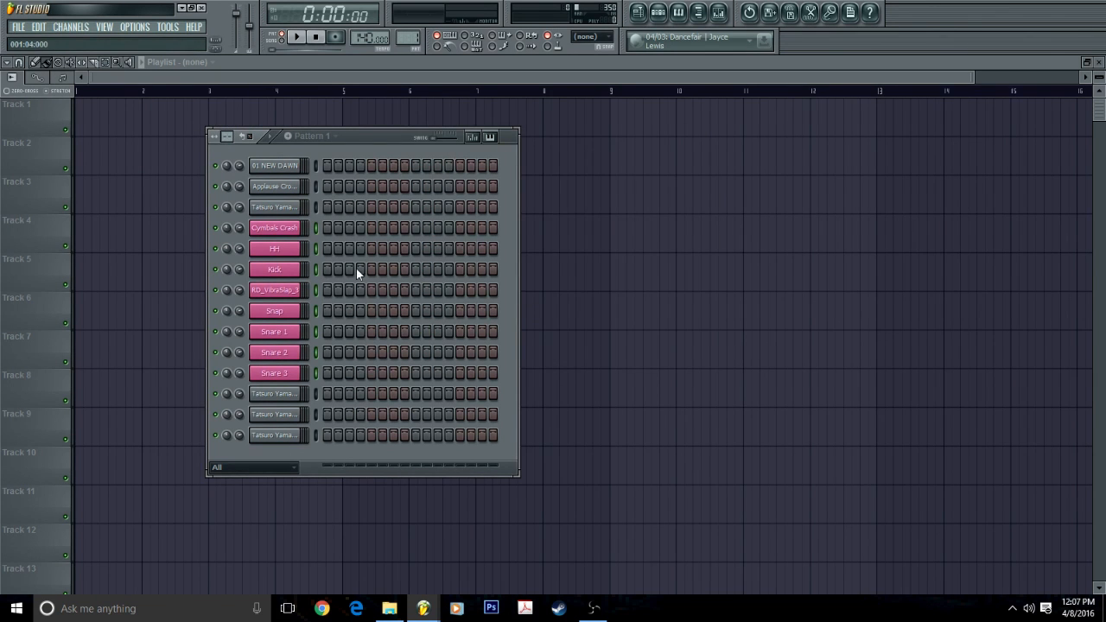
Link the Kick, HH, RD_VibraSlap_3, Cymbals Crash and Snap channels to mixer tracks 2 through 6.
left_click(273, 250)
left_click(463, 94)
left_click(501, 125)
key("ctrl+l")
left_click(279, 295)
key("ctrl+l")
left_click(279, 230)
key("ctrl+l")
left_click(286, 312)
key("ctrl+l")
Assign Snare 1, Snare 2 and Snare 3 to mixer track 7 and name that track Snare.
left_click(291, 332)
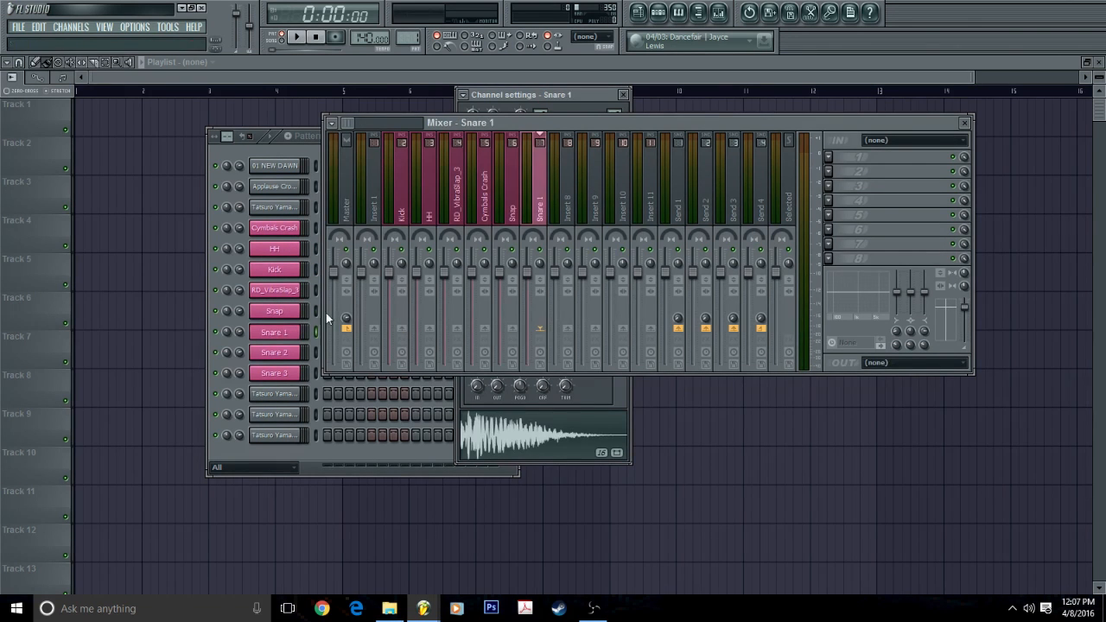
left_click(298, 351)
left_click_drag(484, 123, 665, 267)
left_click_drag(614, 115, 615, 96)
left_click(292, 372)
left_click_drag(674, 266, 502, 170)
key("F2")
type("Snare")
key("Return")
Route the Kick, Snare and HH mixer tracks to Send 1.
left_click(410, 251)
right_click(688, 375)
left_click(707, 384)
left_click(552, 250)
right_click(692, 376)
left_click(707, 387)
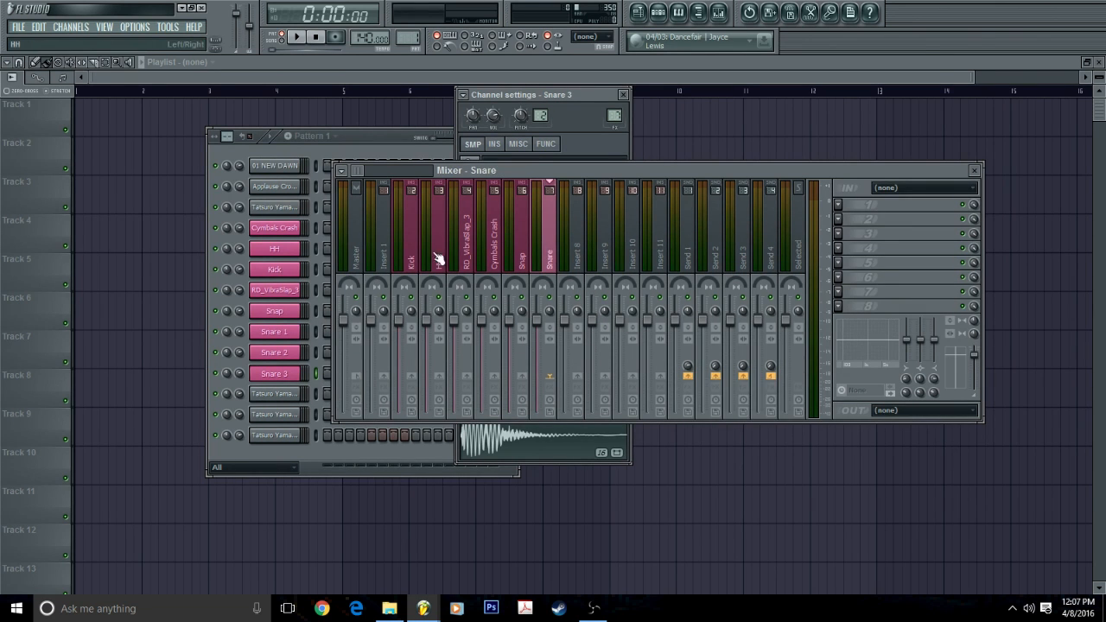
left_click(439, 257)
right_click(687, 376)
left_click(699, 386)
Rename the Send 1 mixer track as Drums and colour it pink.
double_click(691, 249)
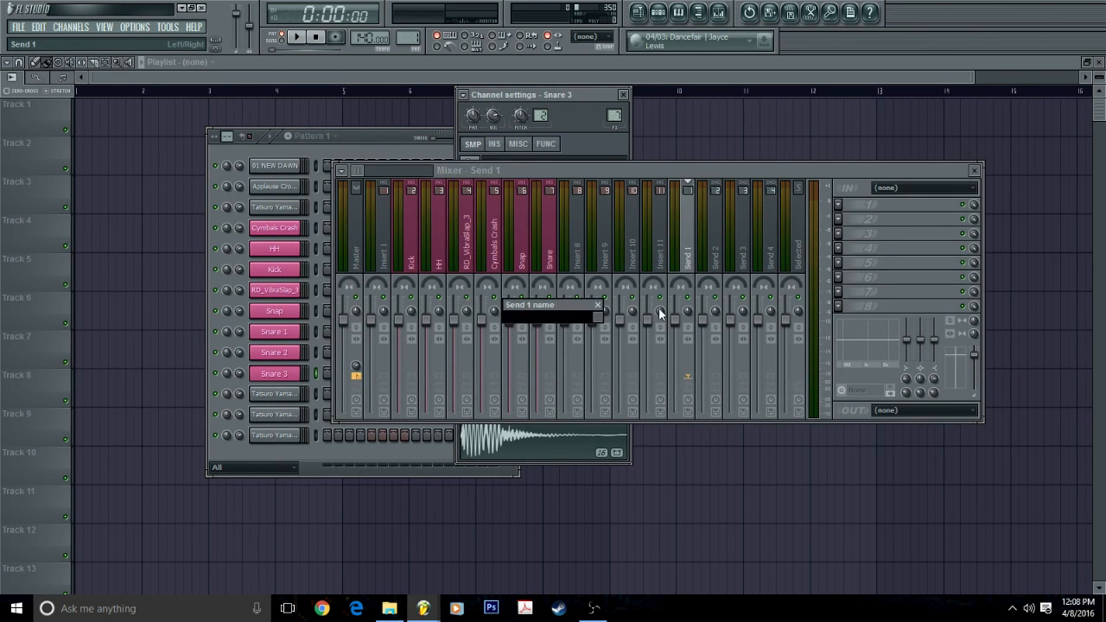
left_click(598, 316)
left_click(602, 425)
key("Return")
Fill the Kick channel in Pattern 1 with a hit on every fourth step.
left_click_drag(661, 170, 831, 190)
left_click_drag(356, 131, 326, 140)
right_click(258, 280)
left_click(320, 389)
Paint Pattern 1 across bars 1 to 8 on Track 1 of the playlist.
left_click(101, 120)
left_click(62, 78)
left_click_drag(104, 121, 529, 117)
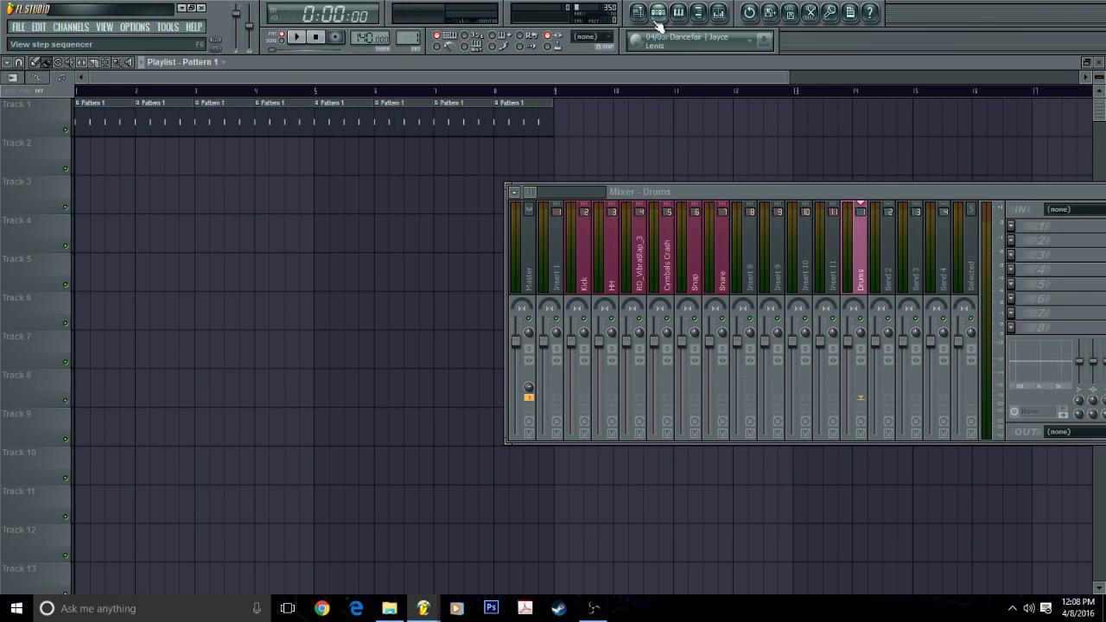
Create Pattern 2 with all three snares on steps 5 and 13, and paint it across eight bars on Track 2.
left_click(659, 15)
key("F4")
left_click(363, 133)
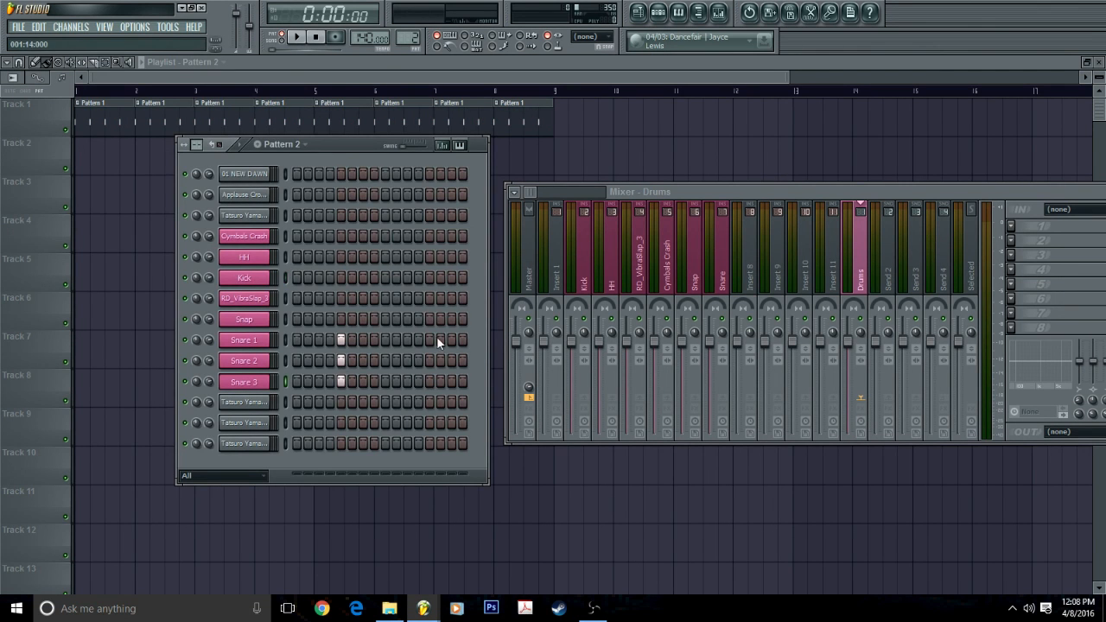
left_click_drag(131, 163, 523, 151)
Create Pattern 3 with HH hits on every second step and lower the velocity of the hits on each beat.
key("F4")
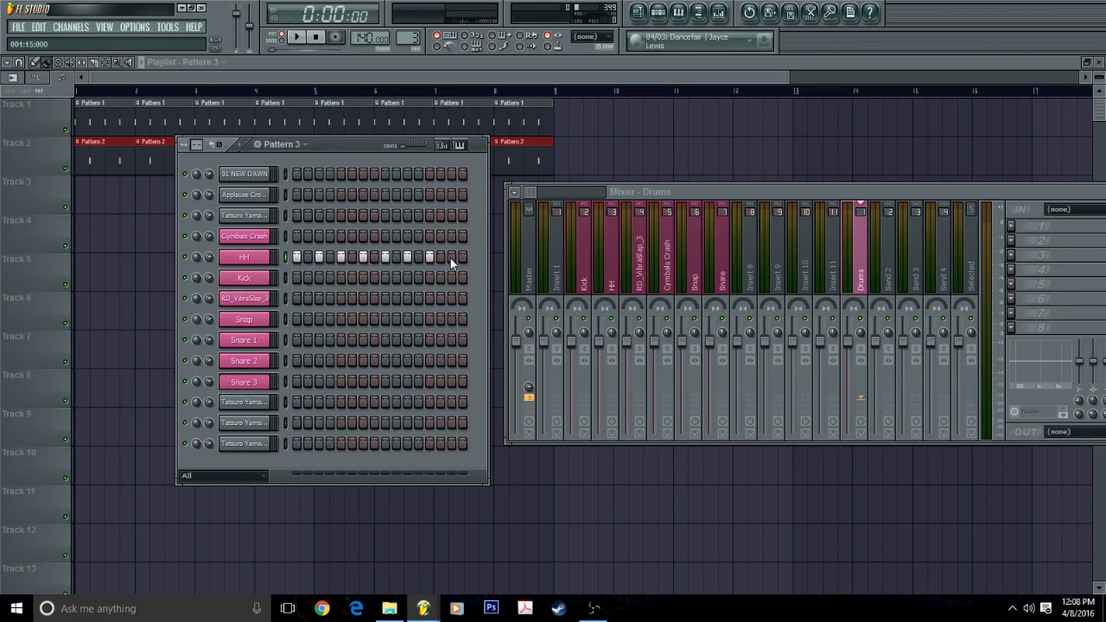
left_click(443, 147)
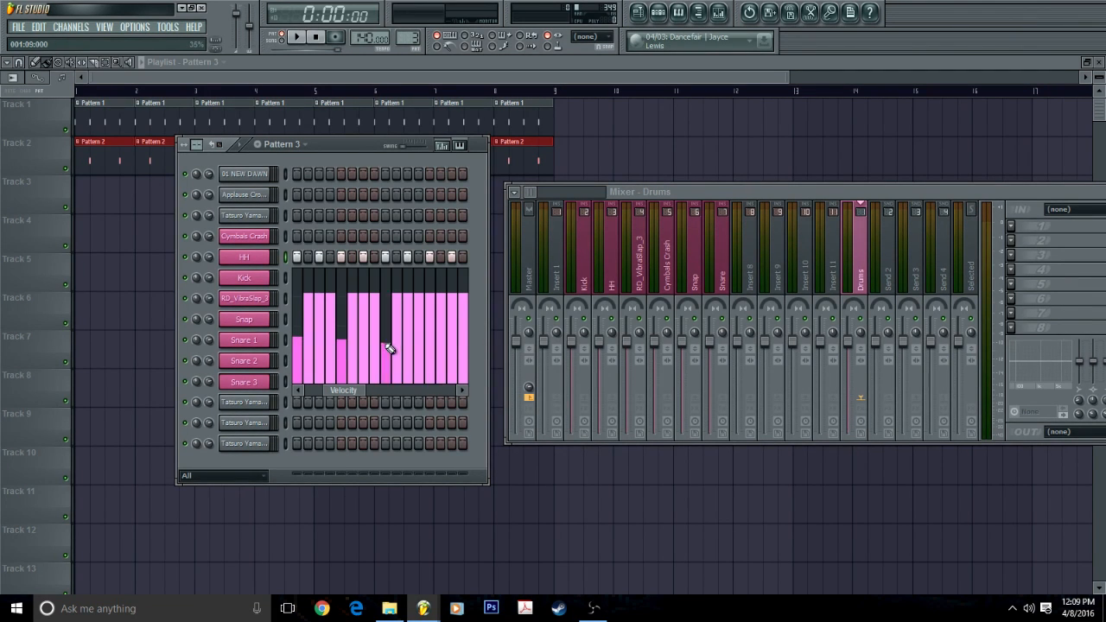
left_click(298, 38)
mouse_move(285, 350)
left_mouse_down()
mouse_move(415, 363)
mouse_move(390, 361)
left_mouse_up()
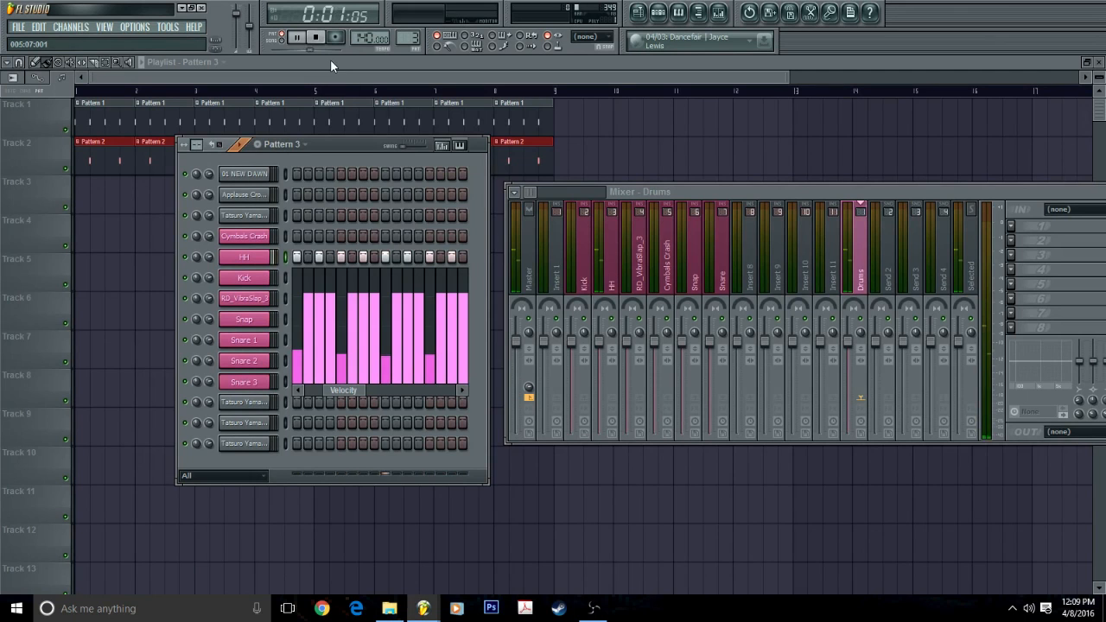
Stop playback and paint Pattern 3 across bars 1 to 8 on Track 3 of the playlist.
key("space")
key("F6")
left_click_drag(89, 195, 500, 188)
Set the tempo to 110 BPM and play back the drum arrangement in song mode.
left_click_drag(654, 191, 403, 317)
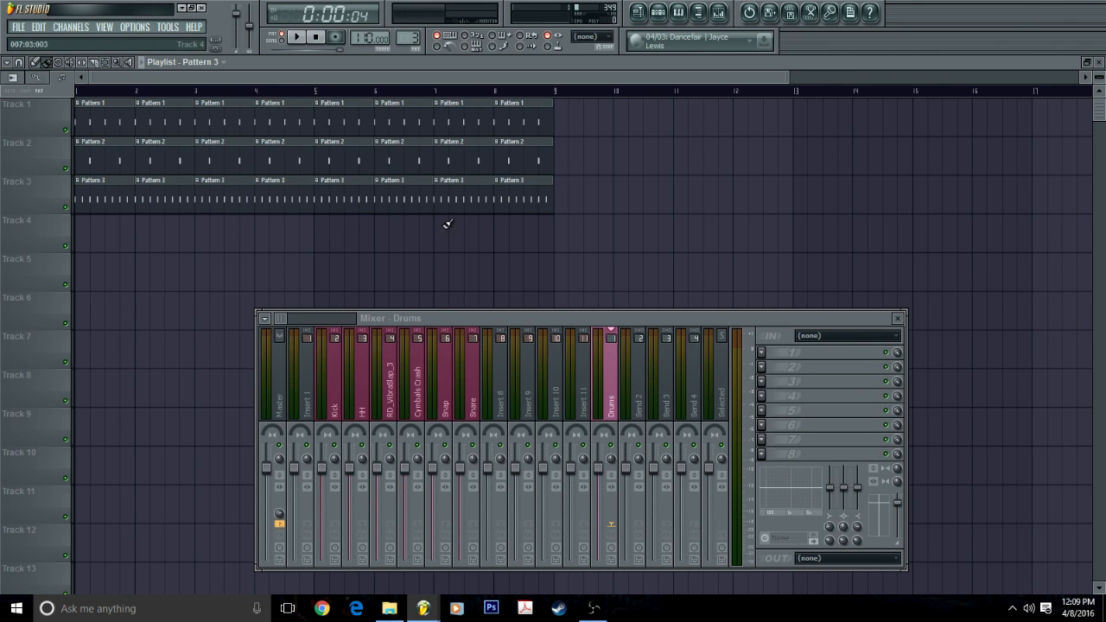
key("space")
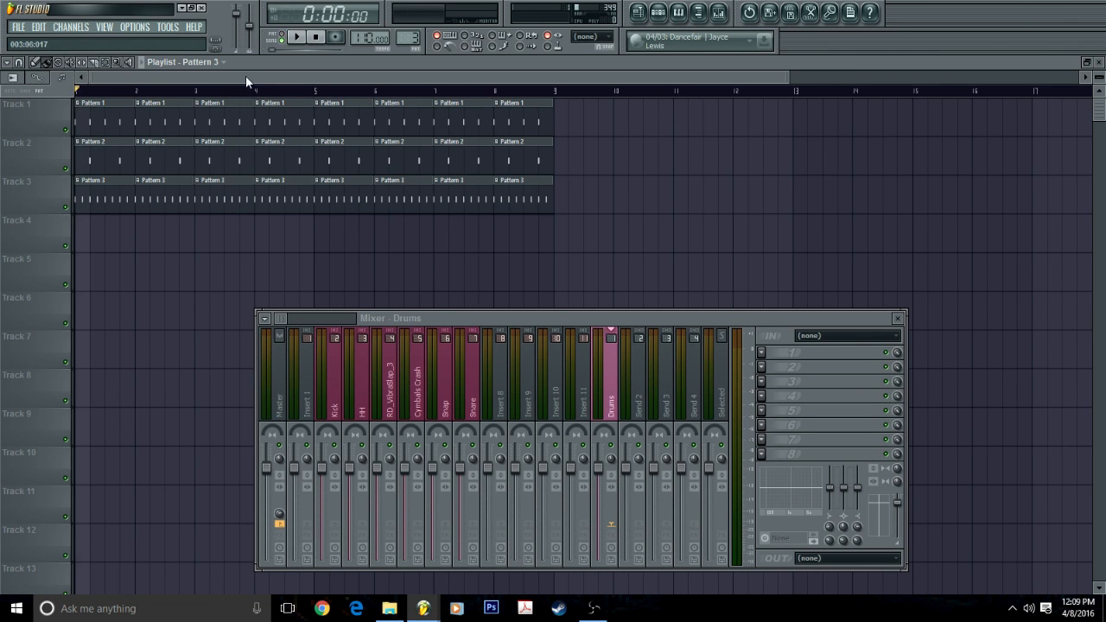
left_click(297, 39)
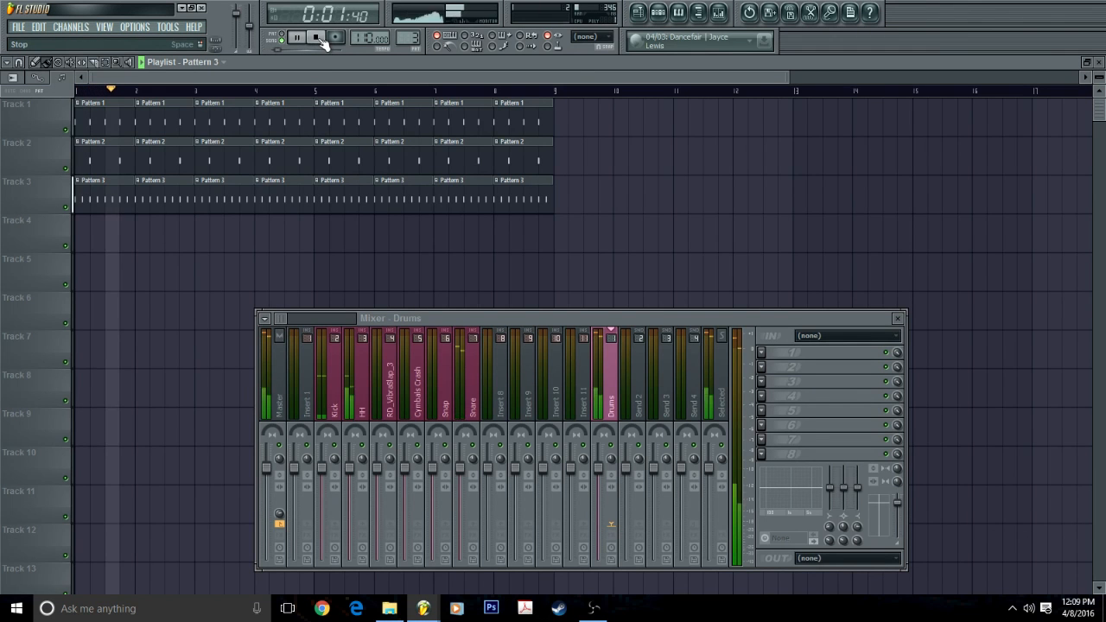
left_click(318, 39)
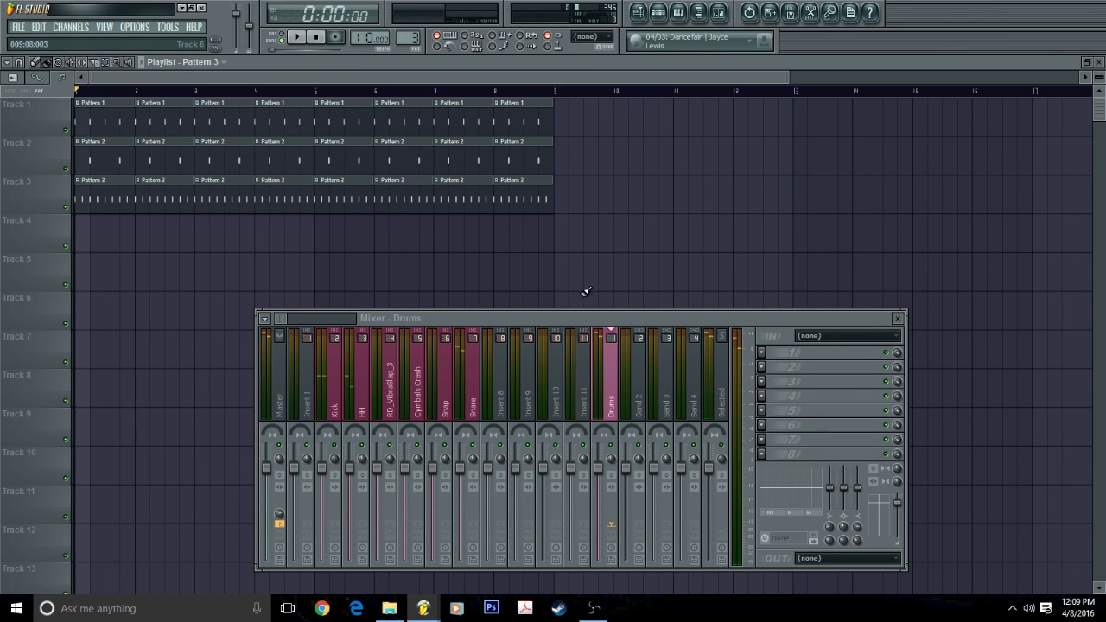
Show Pattern 2 in the step sequencer and listen to its layered snares on their own.
left_click_drag(572, 318, 577, 204)
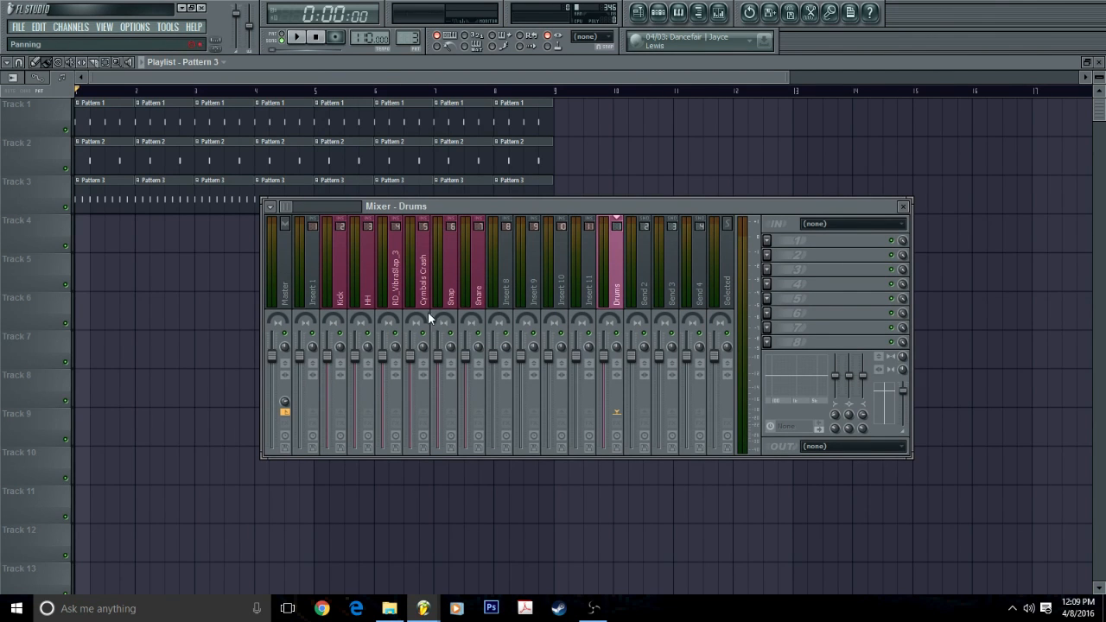
double_click(179, 194)
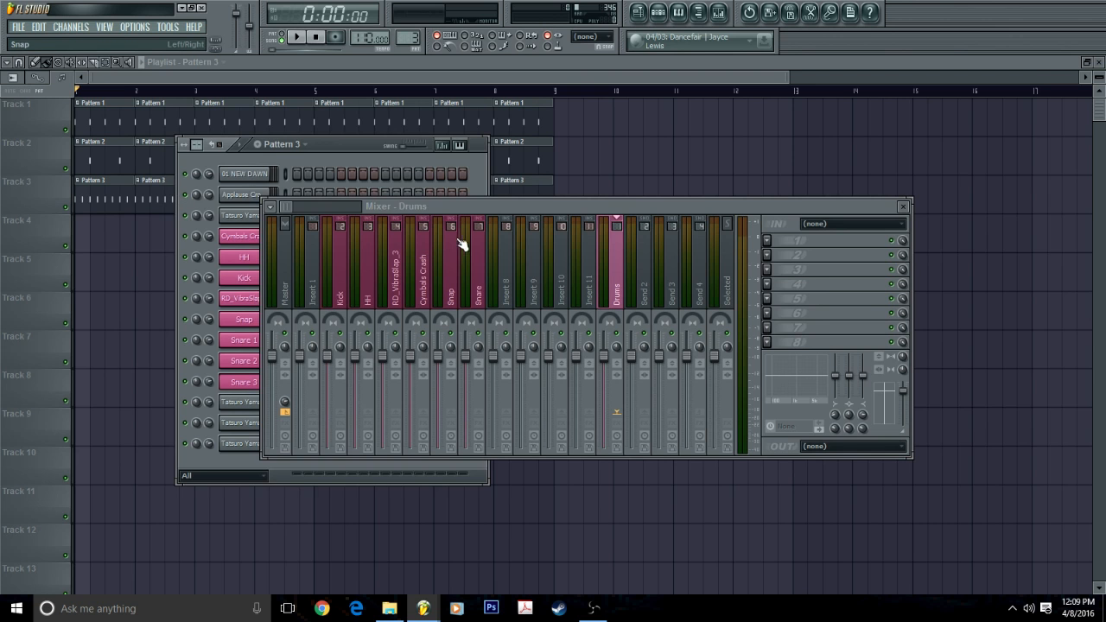
left_click_drag(476, 204, 750, 236)
left_click(293, 145)
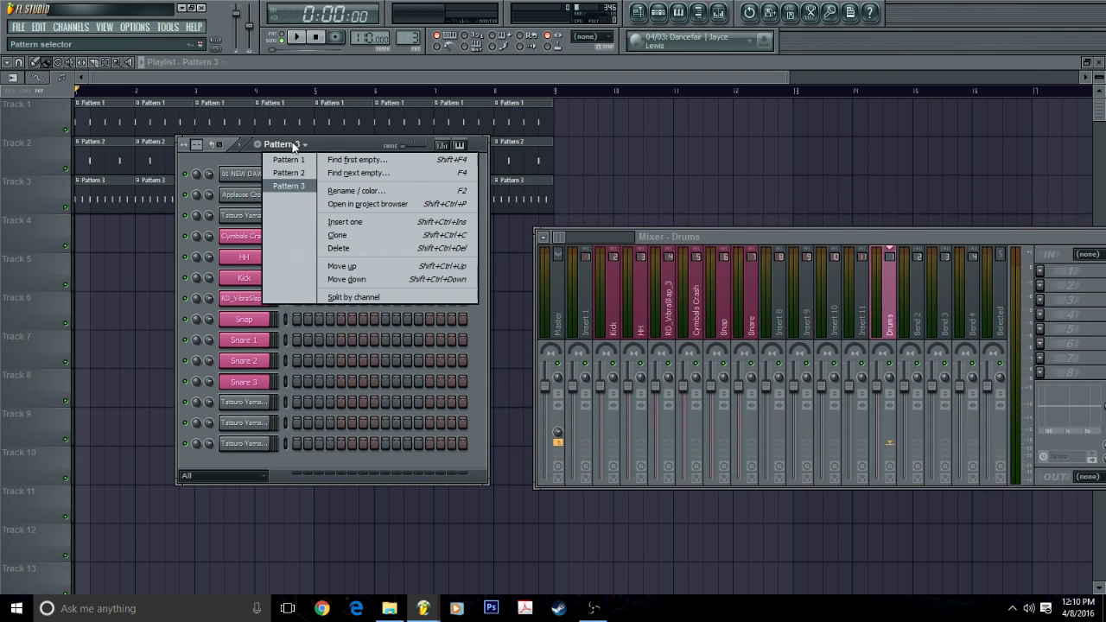
left_click(296, 161)
left_click(292, 148)
left_click(291, 172)
left_click_drag(345, 141, 309, 113)
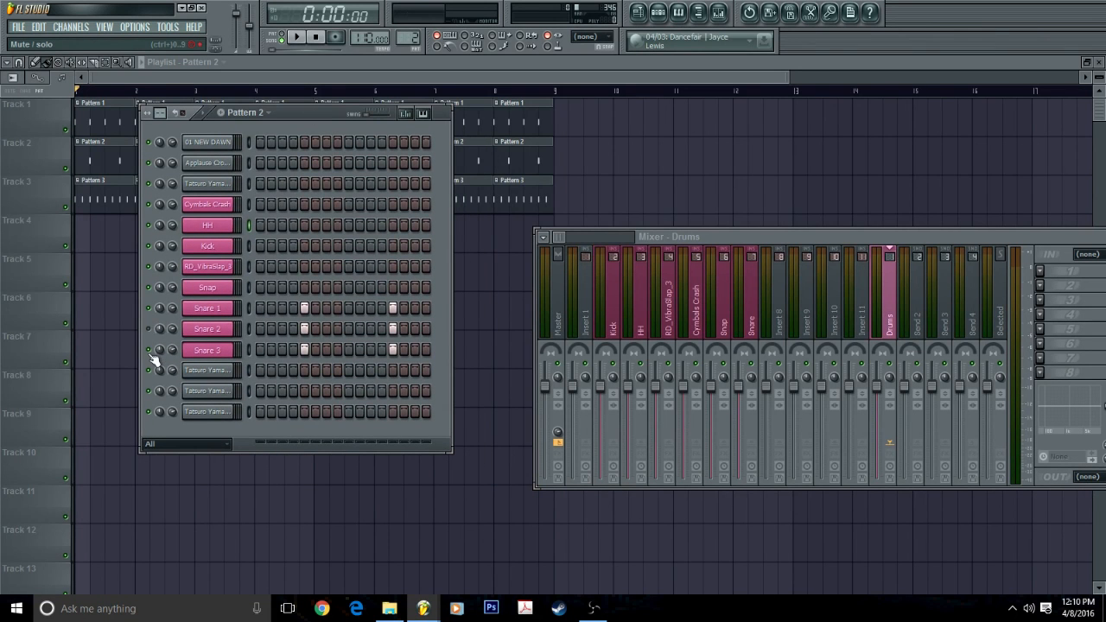
key("space")
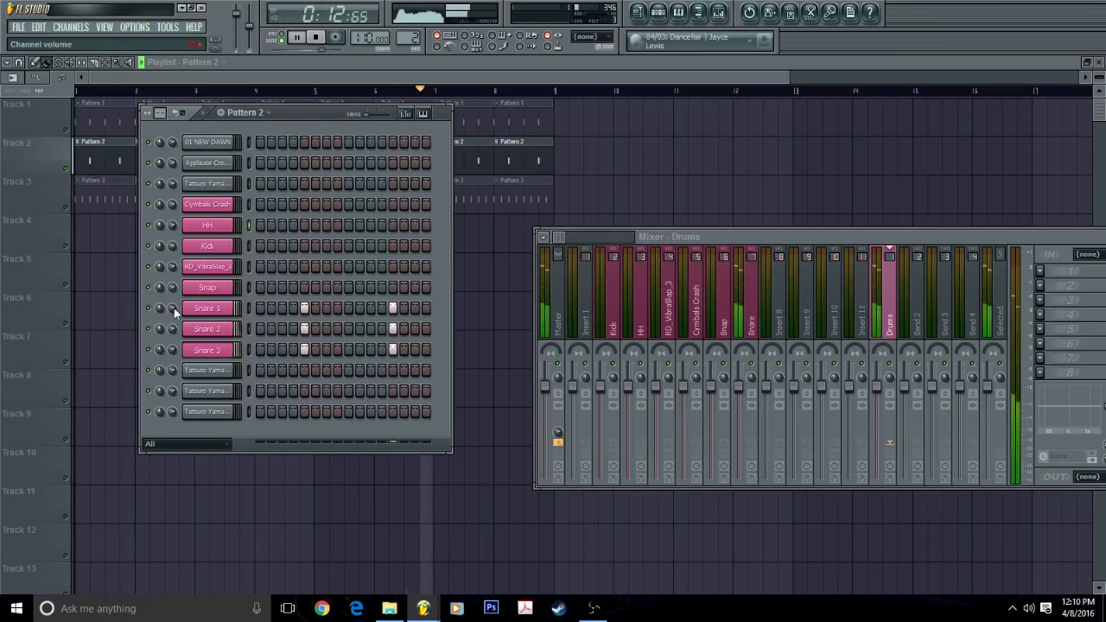
Lower the Snare 1 channel volume and set its time stretching method to Auto.
left_click_drag(172, 309, 172, 321)
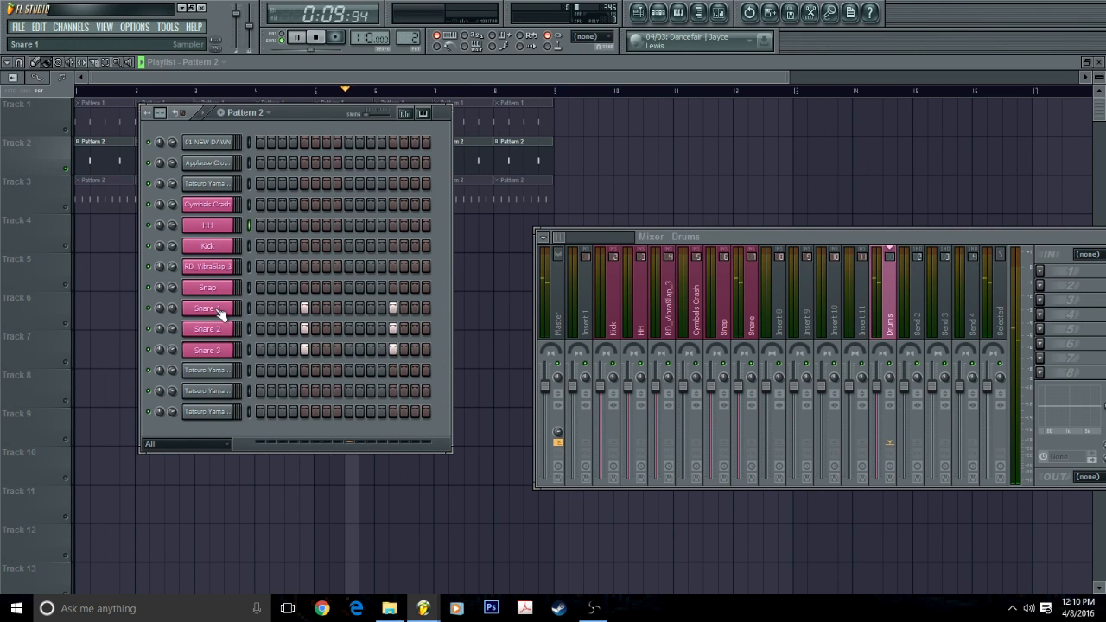
left_click(218, 311)
left_click_drag(730, 231, 820, 241)
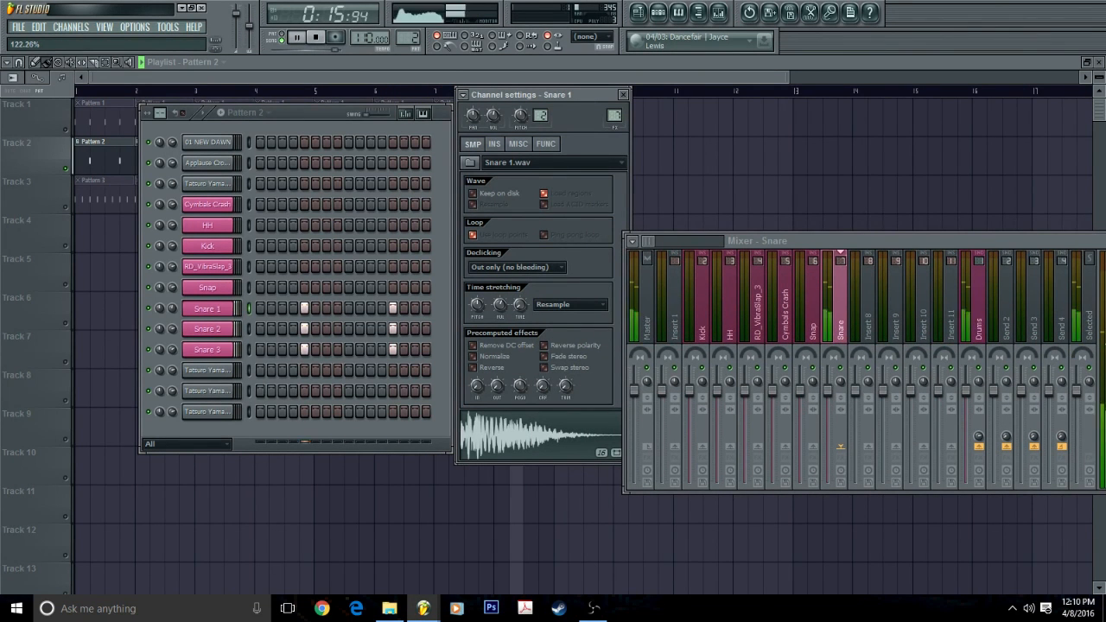
left_click(554, 304)
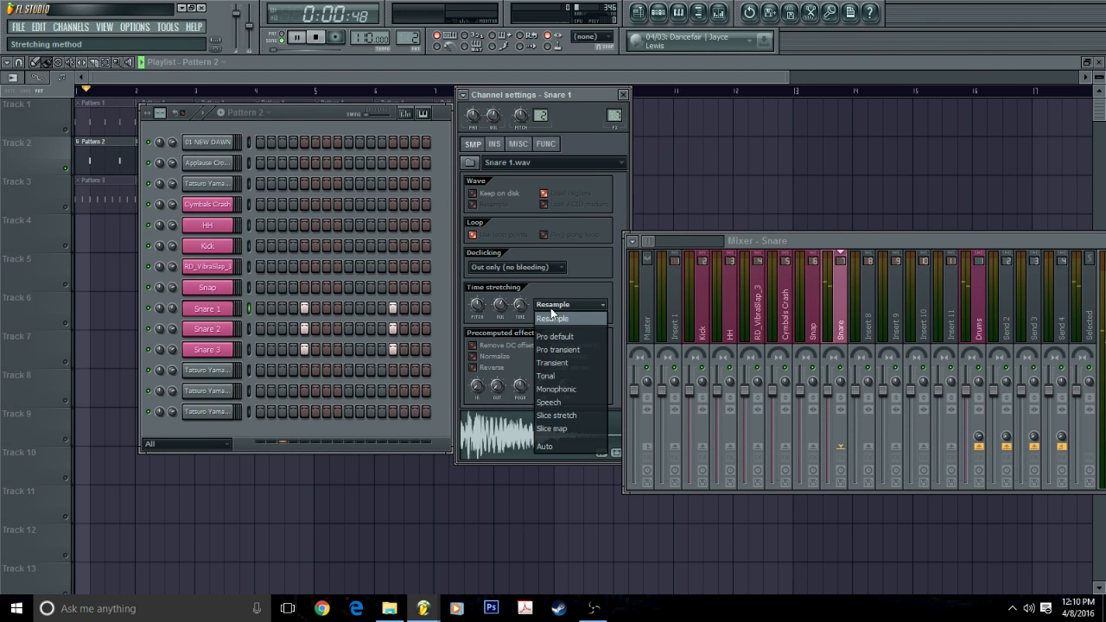
left_click(553, 446)
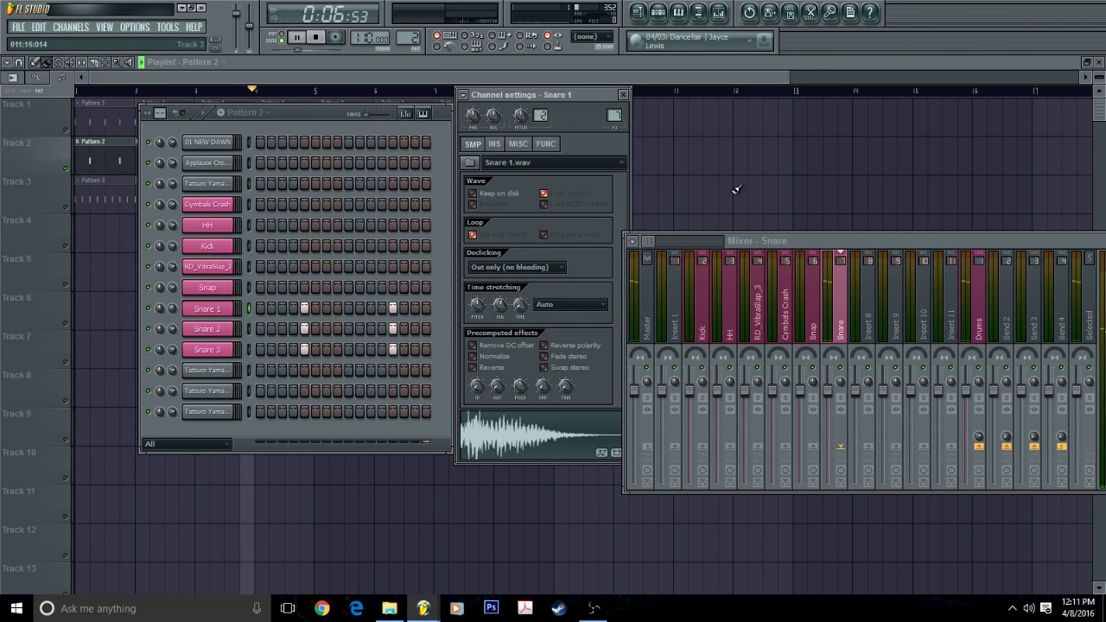
Lower the fader of the Snare mixer track while the full drum arrangement plays.
left_click_drag(758, 237, 491, 200)
left_click_drag(559, 353, 562, 387)
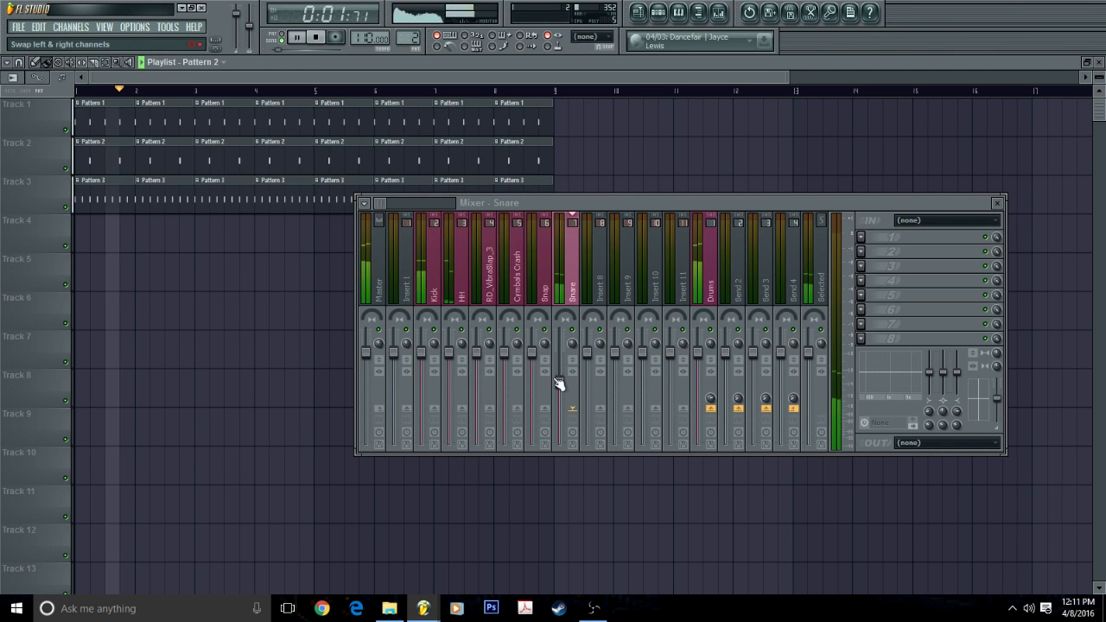
left_click_drag(561, 382, 560, 379)
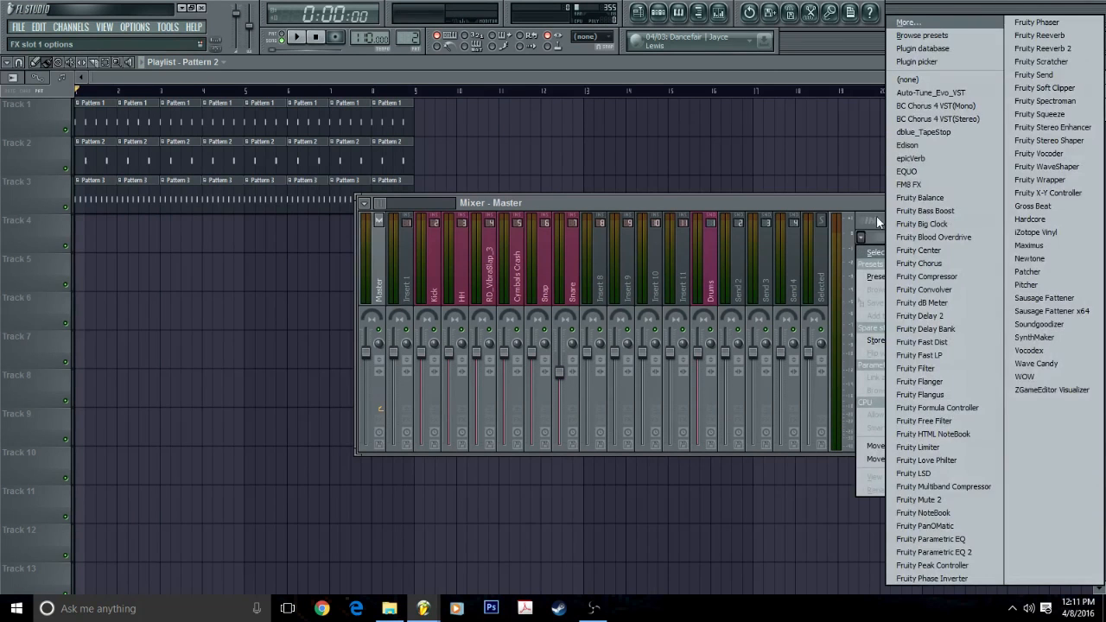
Load Edison into the first effect slot of the Master mixer track and arrange its window above the mixer.
left_click(909, 147)
left_click_drag(516, 203, 524, 279)
left_click_drag(313, 145, 509, 115)
Load the full Merry Go Round song file into Edison, select about 1:34 to 1:44, and close the editor.
key("alt+Tab")
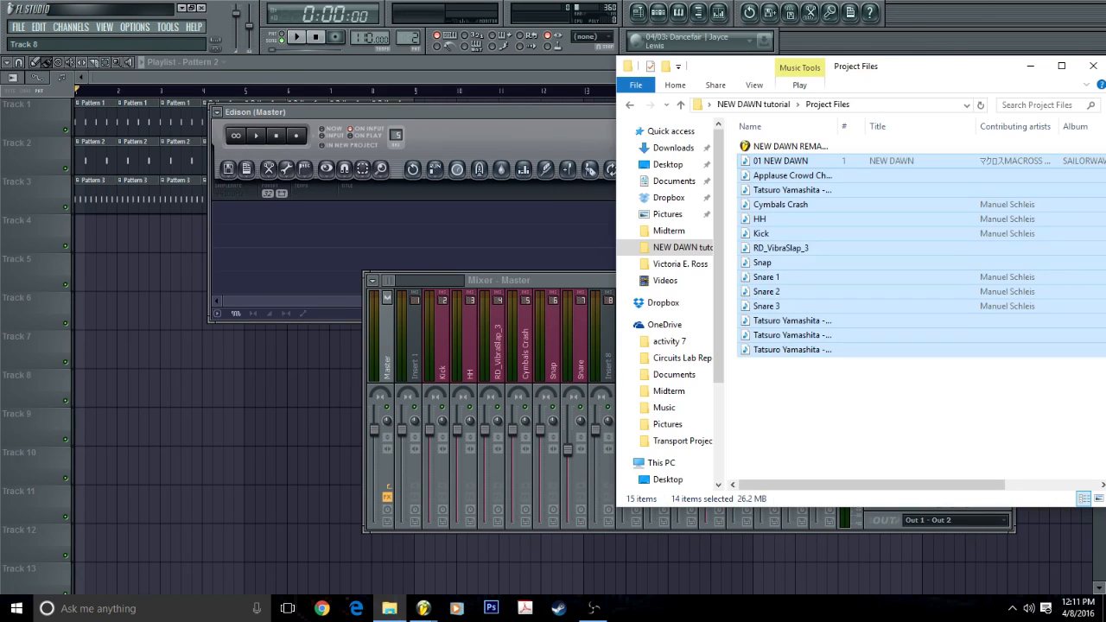
left_click(804, 391)
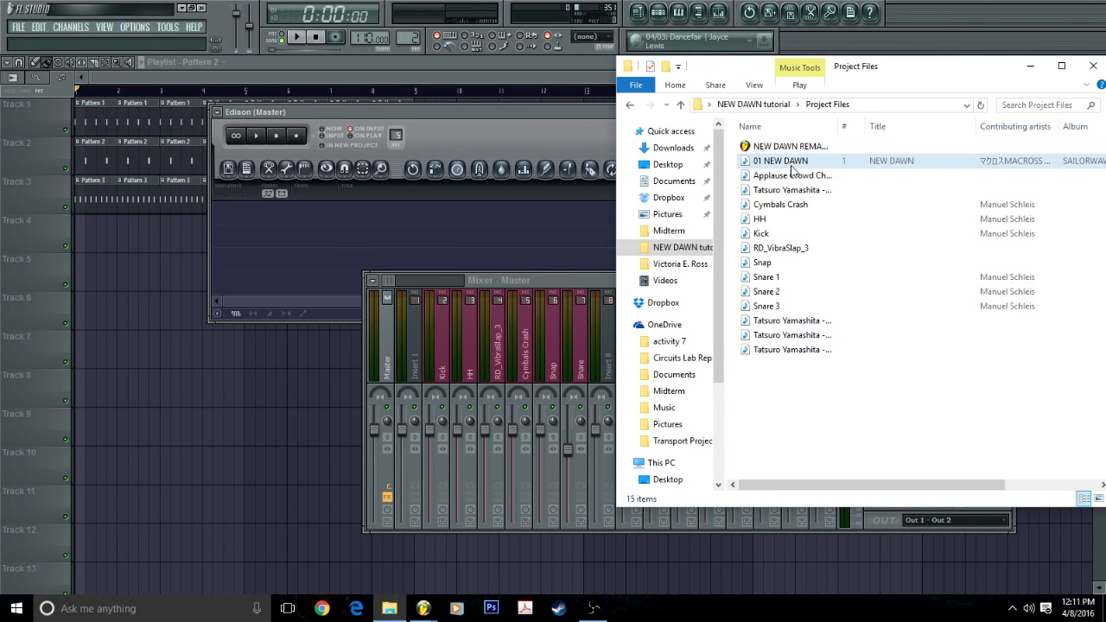
left_click_drag(797, 190, 510, 245)
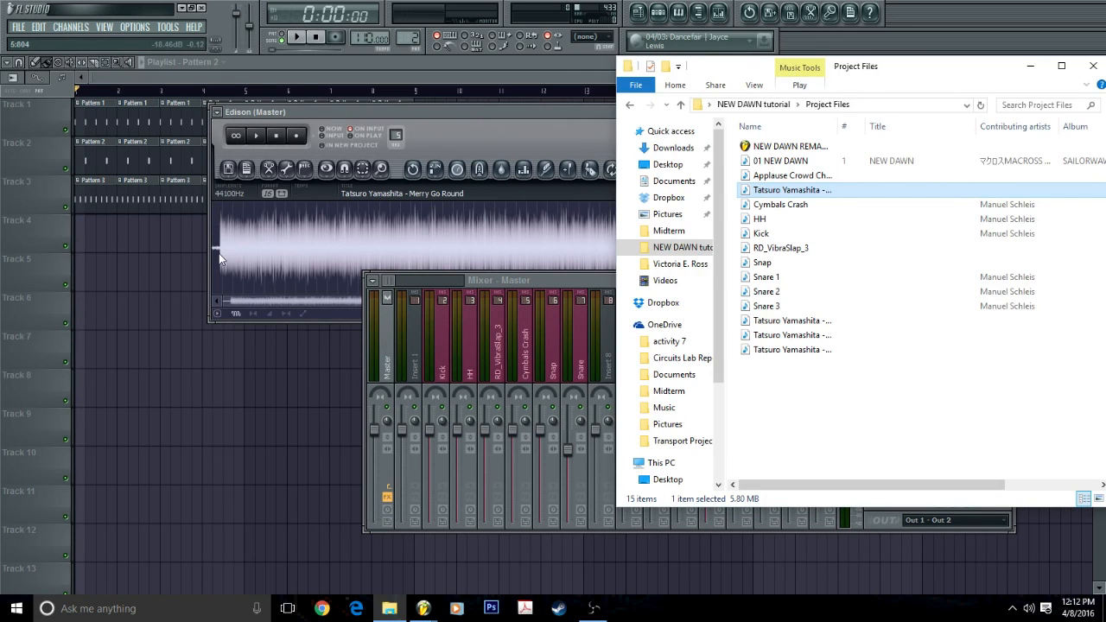
left_click_drag(219, 253, 233, 258)
scroll(227, 247, "up", 4)
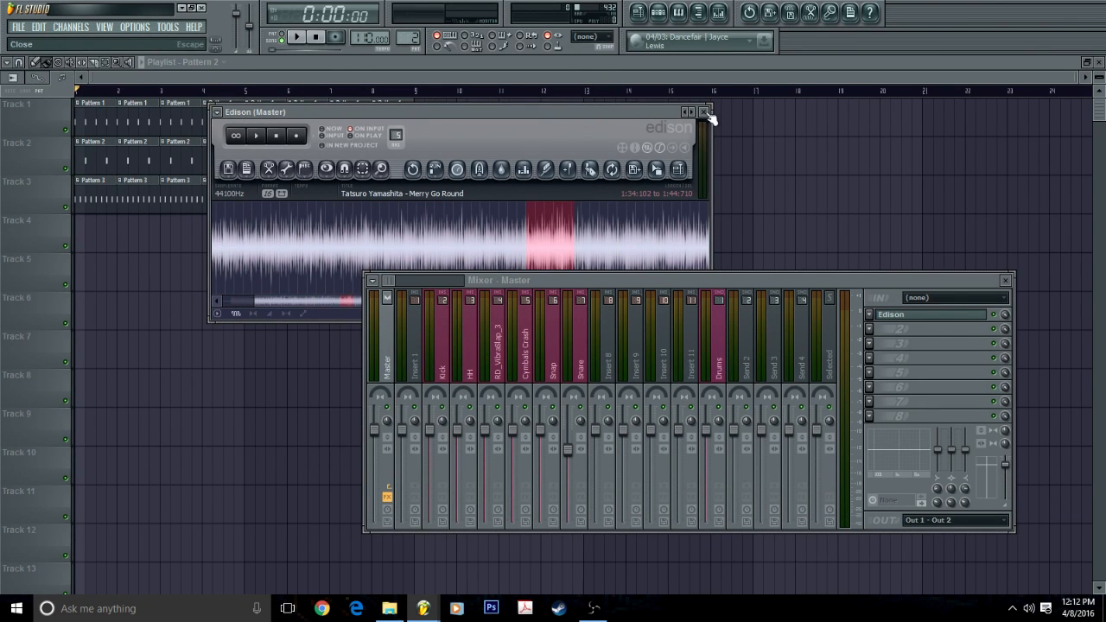
left_click(705, 112)
Place the Merry Go Round sample on Track 4 after the drum patterns and play it from its start.
left_click(390, 609)
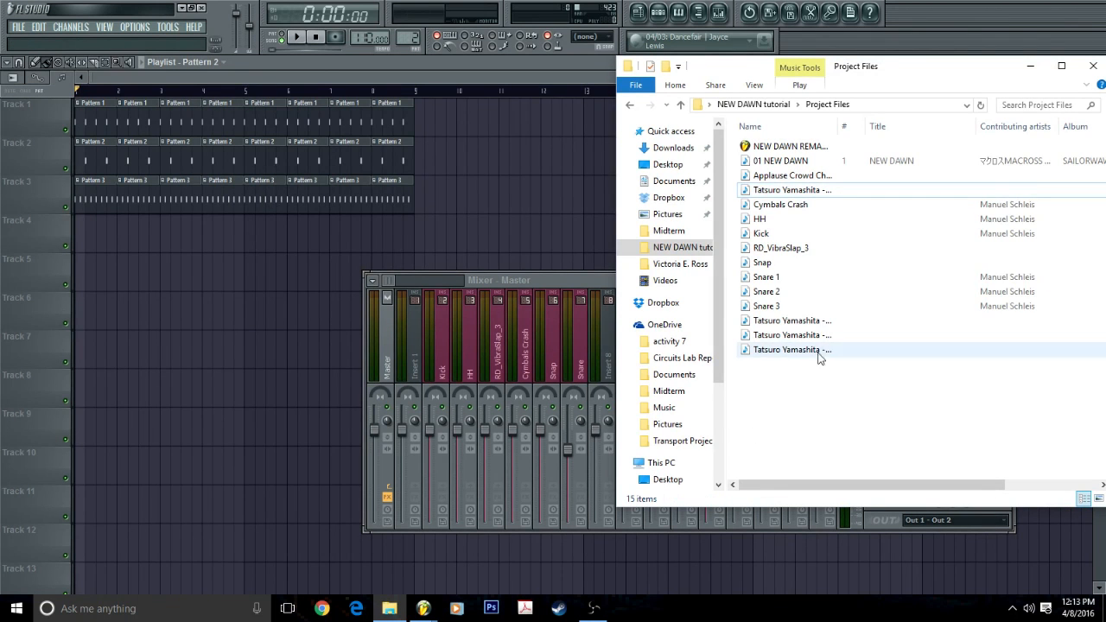
left_click_drag(790, 190, 439, 259)
left_click(441, 93)
key("space")
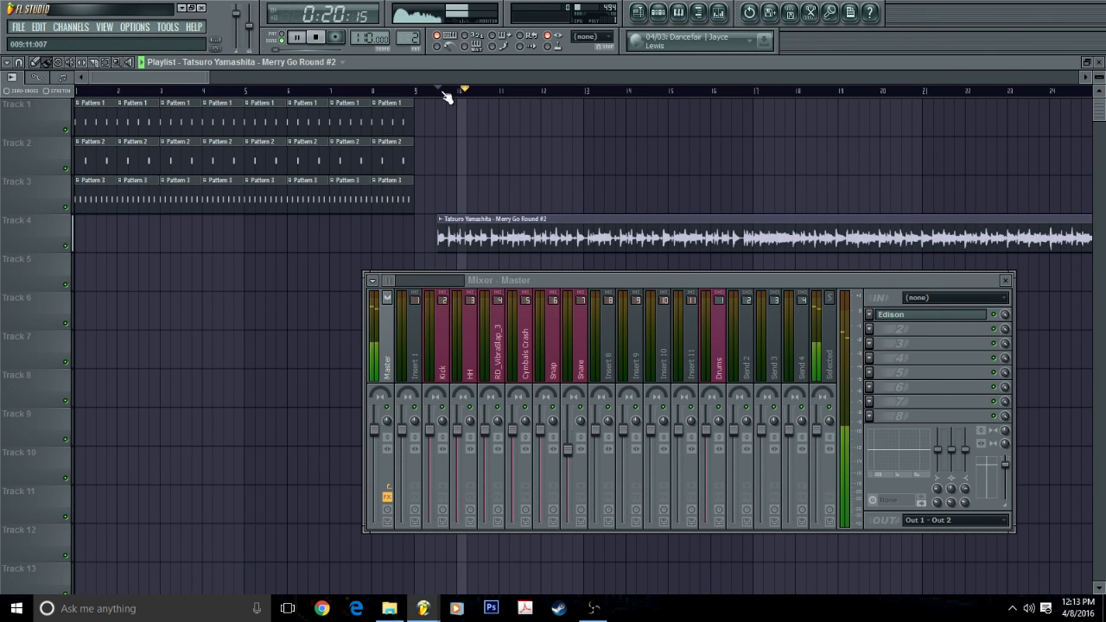
Move the Merry Go Round clip on Track 4 to the start of bar 1, aligned with the drums.
scroll(445, 101, "up", 3)
left_click_drag(448, 246, 88, 249)
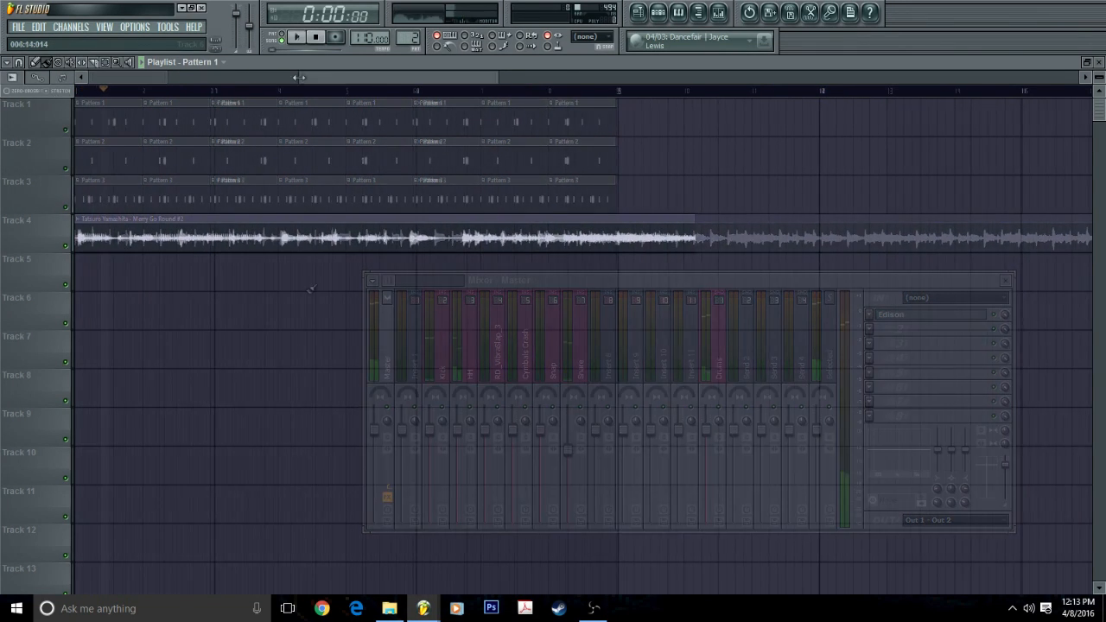
left_click_drag(299, 78, 101, 109)
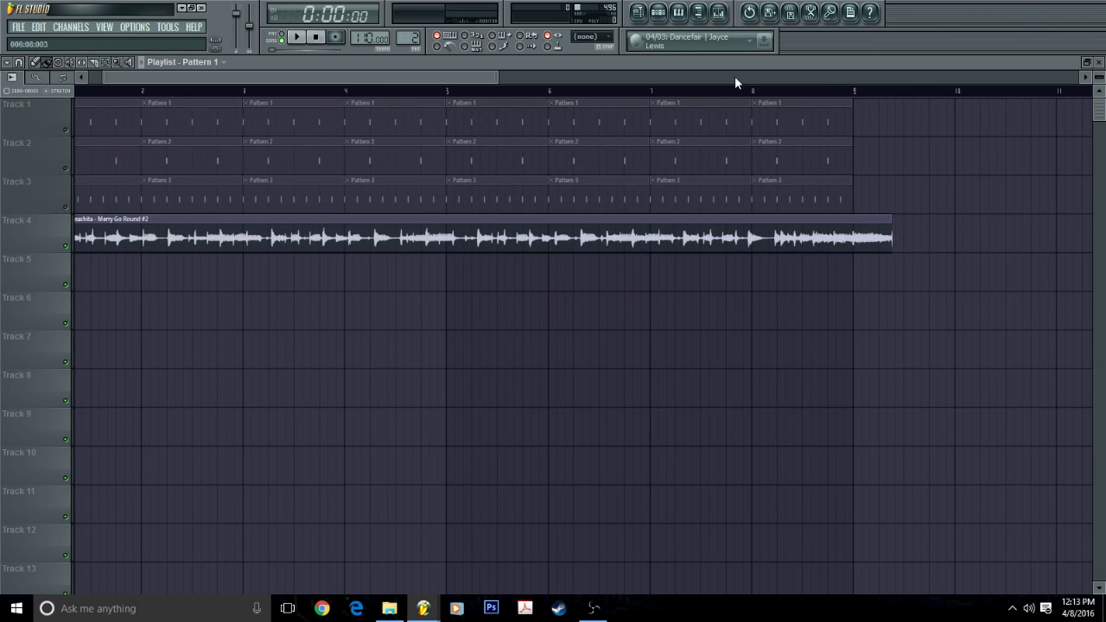
Stretch the end of the Merry Go Round clip on Track 4 until its hits match the drum grid, checking with playback.
scroll(875, 90, "up", 5)
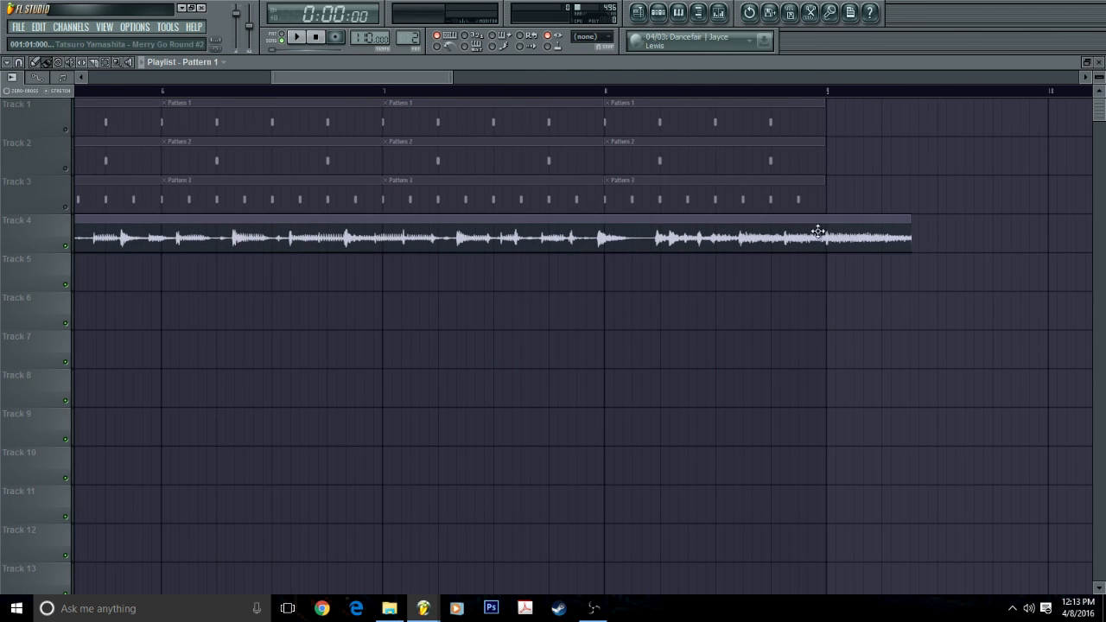
left_click_drag(911, 232, 873, 243)
left_click_drag(323, 79, 66, 103)
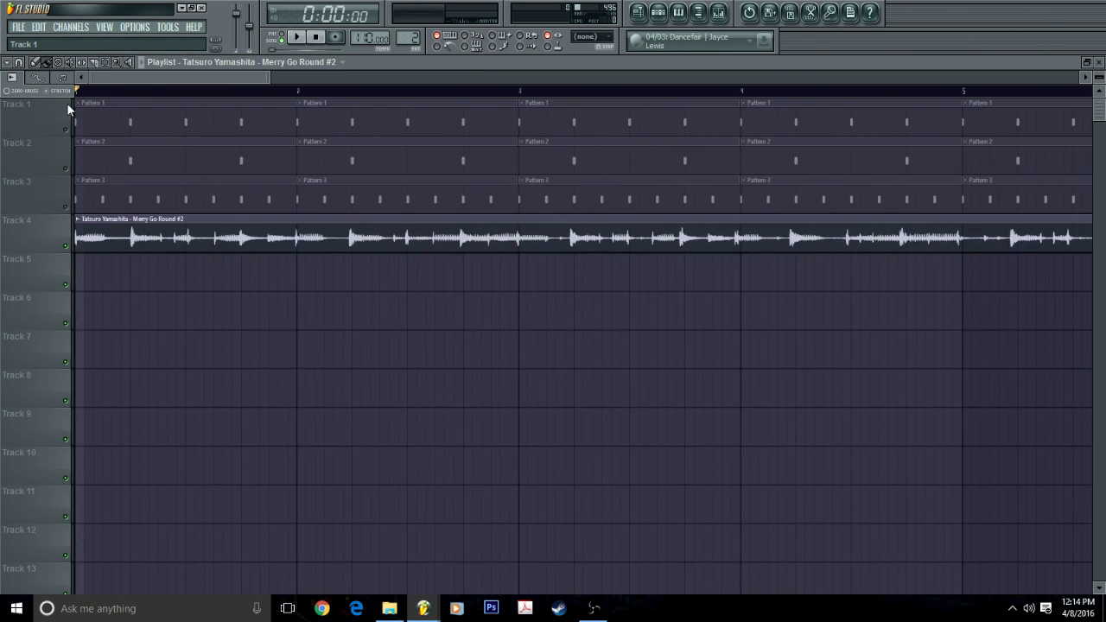
scroll(98, 93, "up", 3)
scroll(102, 95, "down", 3)
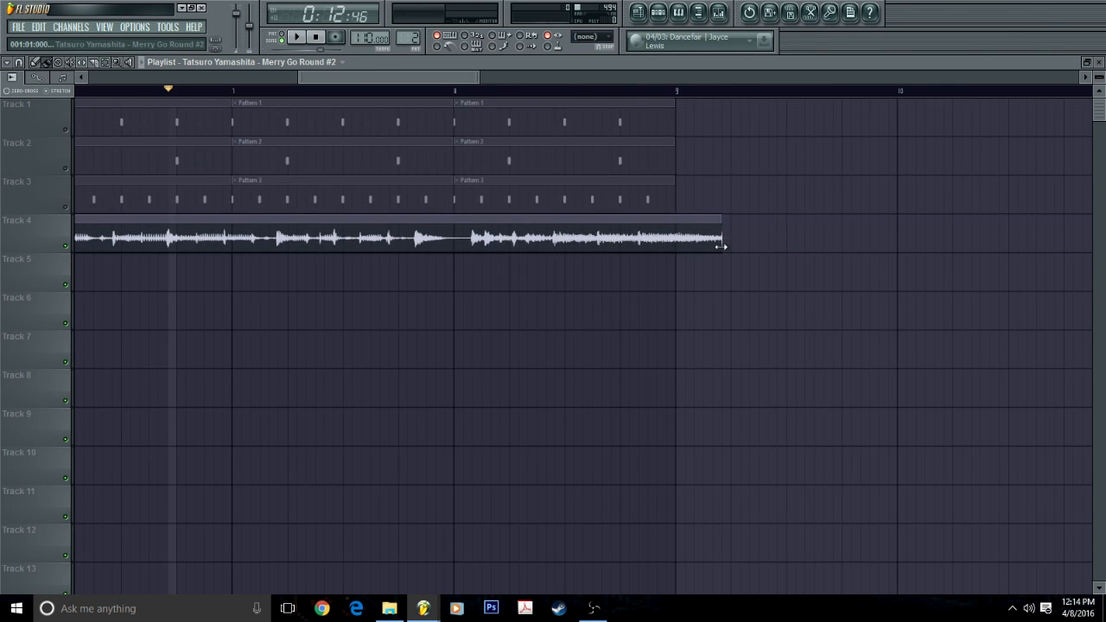
left_click_drag(721, 245, 734, 246)
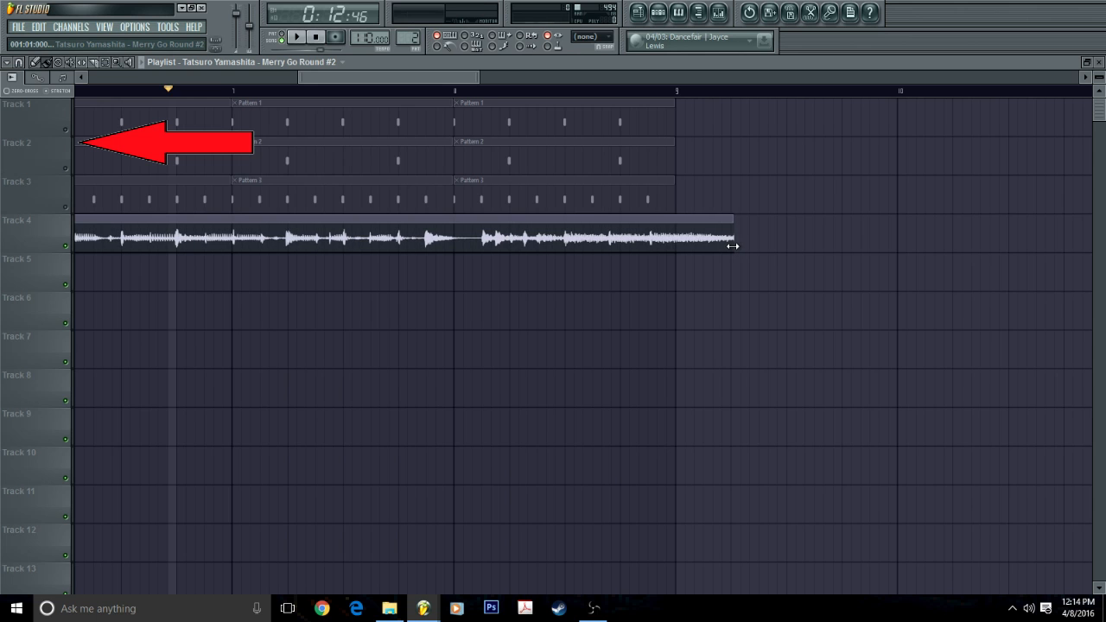
key("space")
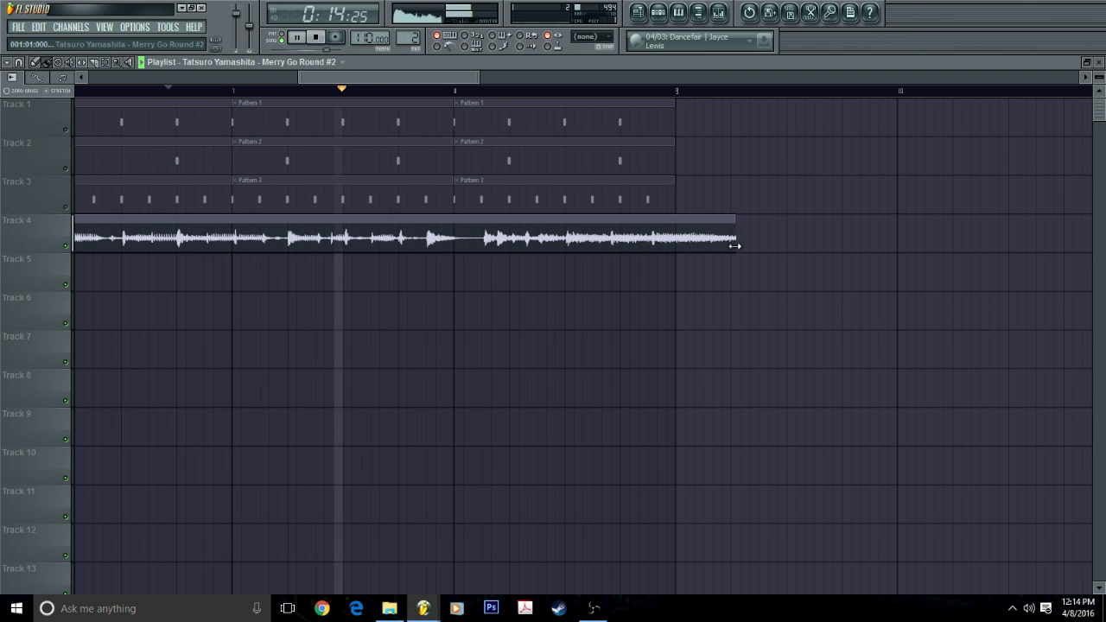
left_click_drag(735, 246, 737, 246)
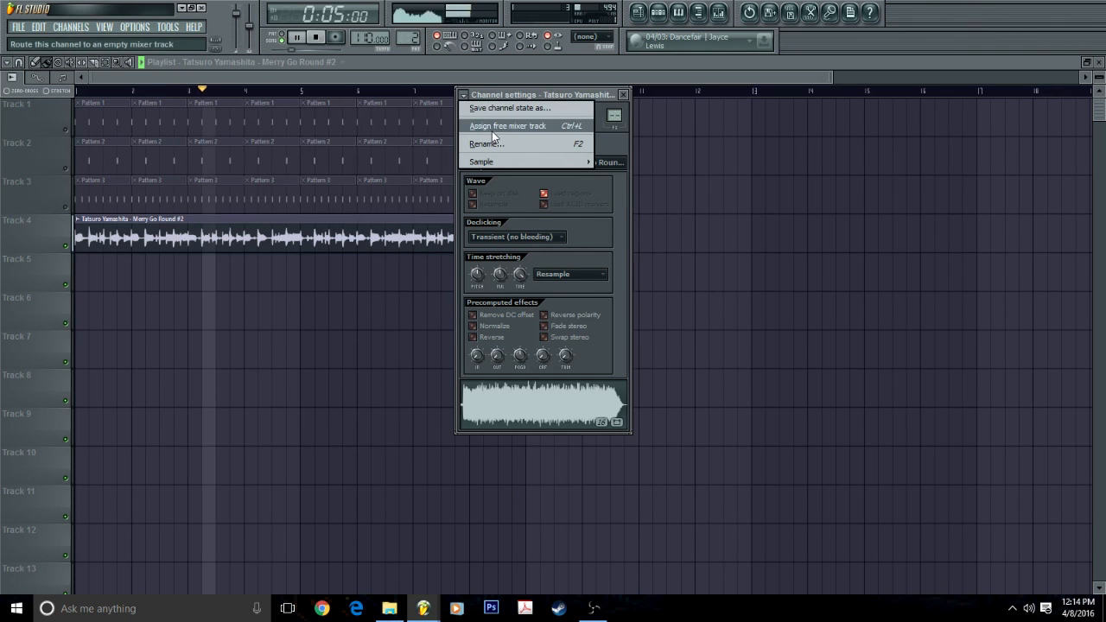
Route the Merry Go Round channel to a free mixer track, name that track Sample and stop playback.
left_click(492, 130)
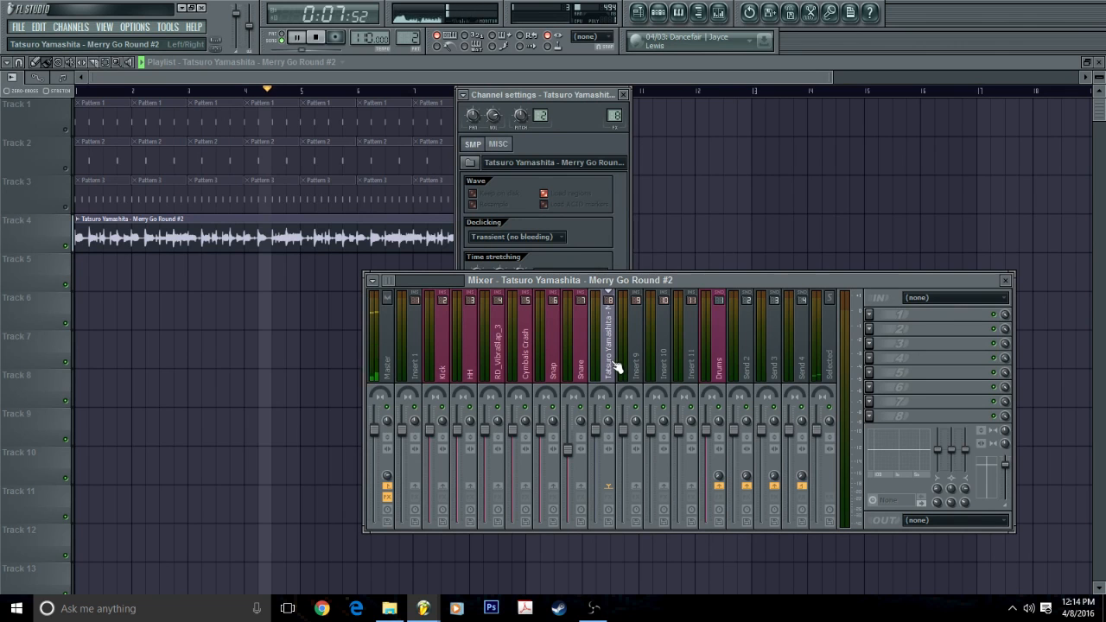
double_click(607, 364)
type("Sample")
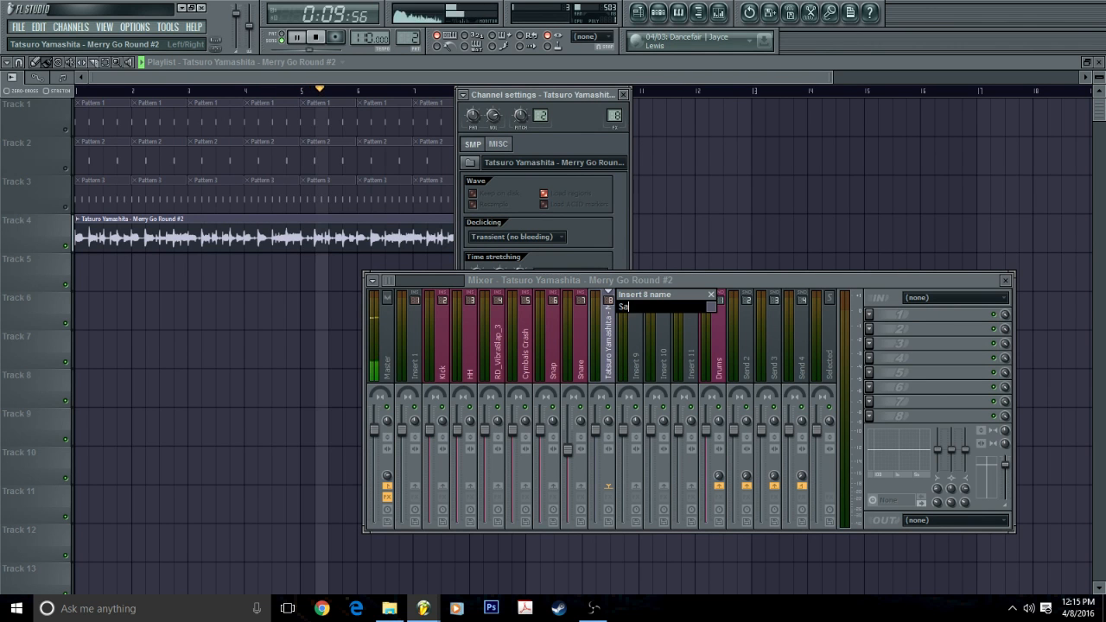
key("Return")
key("space")
Colour the Sample mixer track blue.
middle_click(603, 366)
left_click(712, 306)
left_click(809, 318)
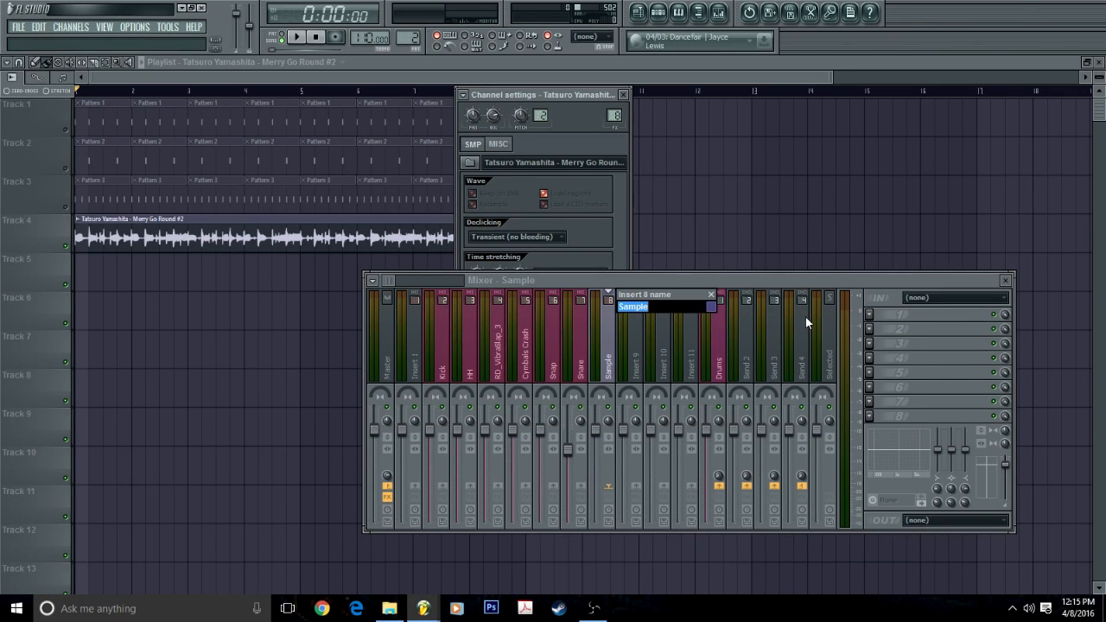
key("Return")
Unmute drum Tracks 1 to 3 and play the beat together with the Merry Go Round sample.
left_click_drag(64, 129, 65, 210)
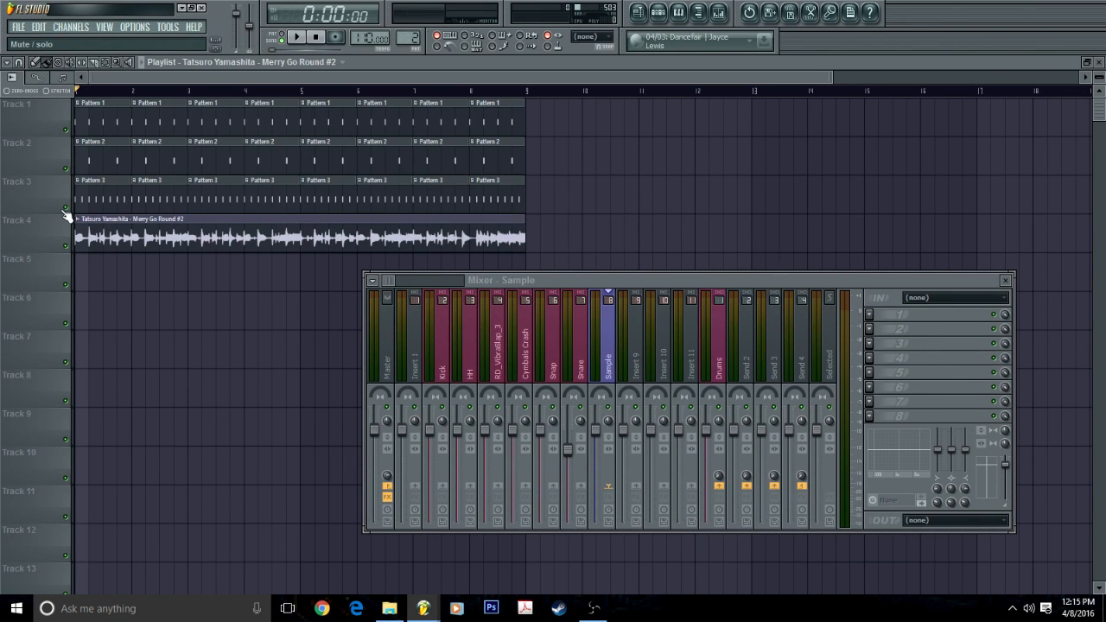
key("space")
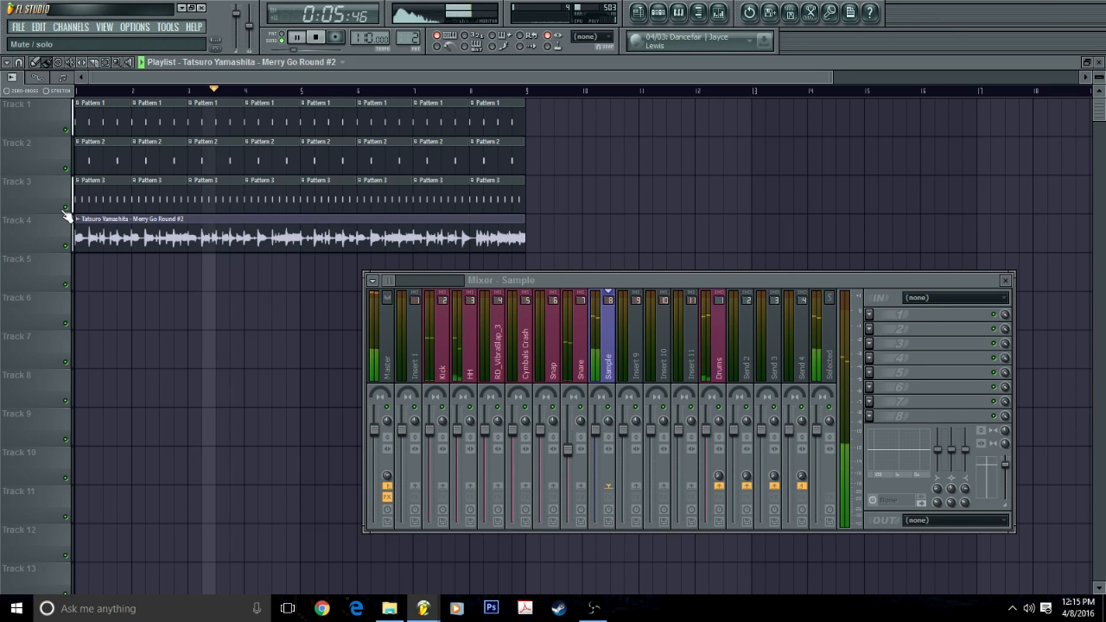
key("space")
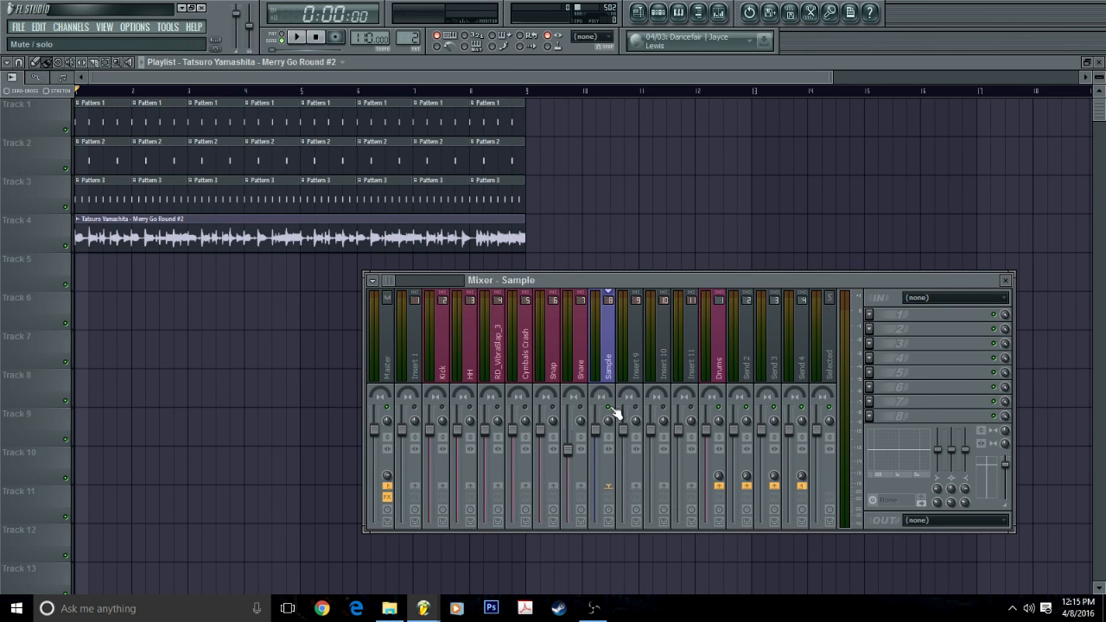
Load Fruity Limiter into the first effect slot of the Sample mixer track, move its window above the mixer and start playback.
left_click(875, 315)
left_click(929, 447)
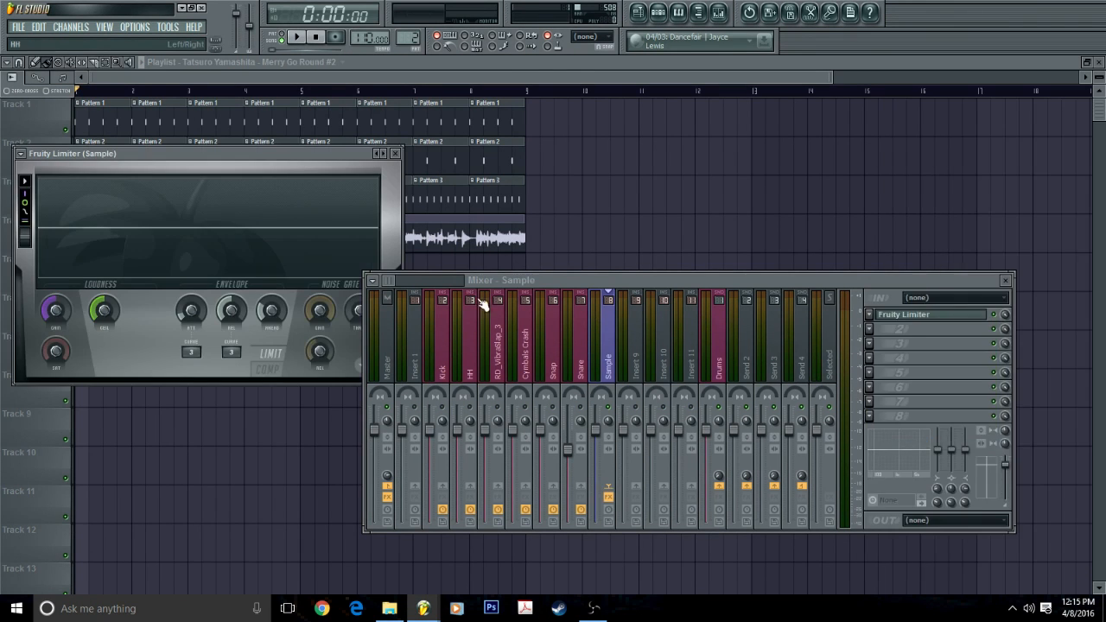
left_click_drag(337, 157, 773, 97)
key("space")
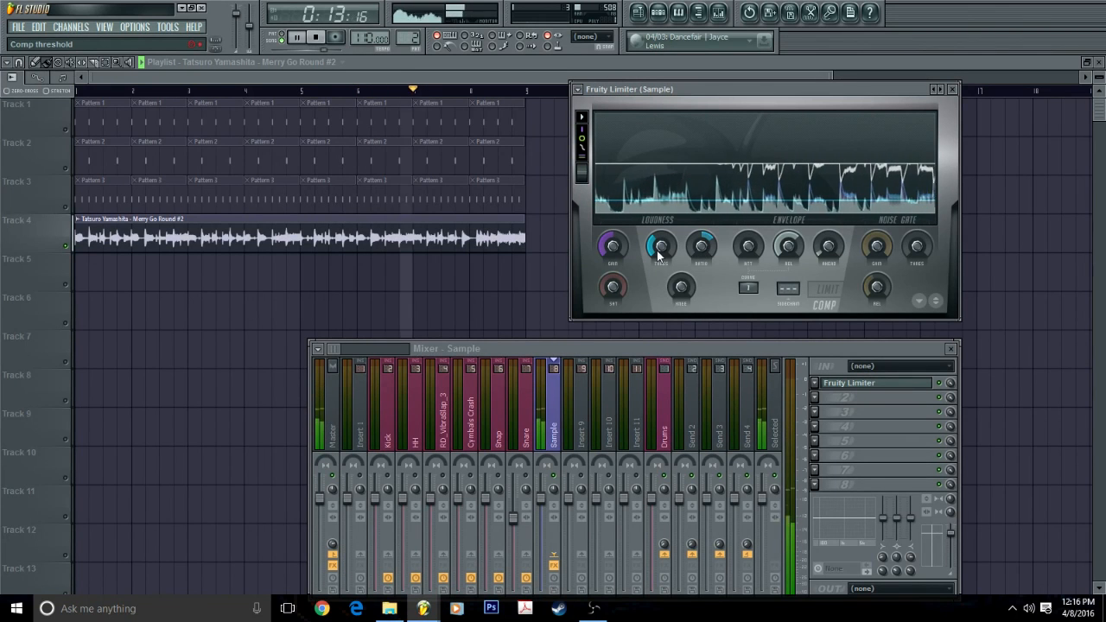
Switch the Sample track's Fruity Limiter to limiting mode and lower its ceiling.
left_click(585, 133)
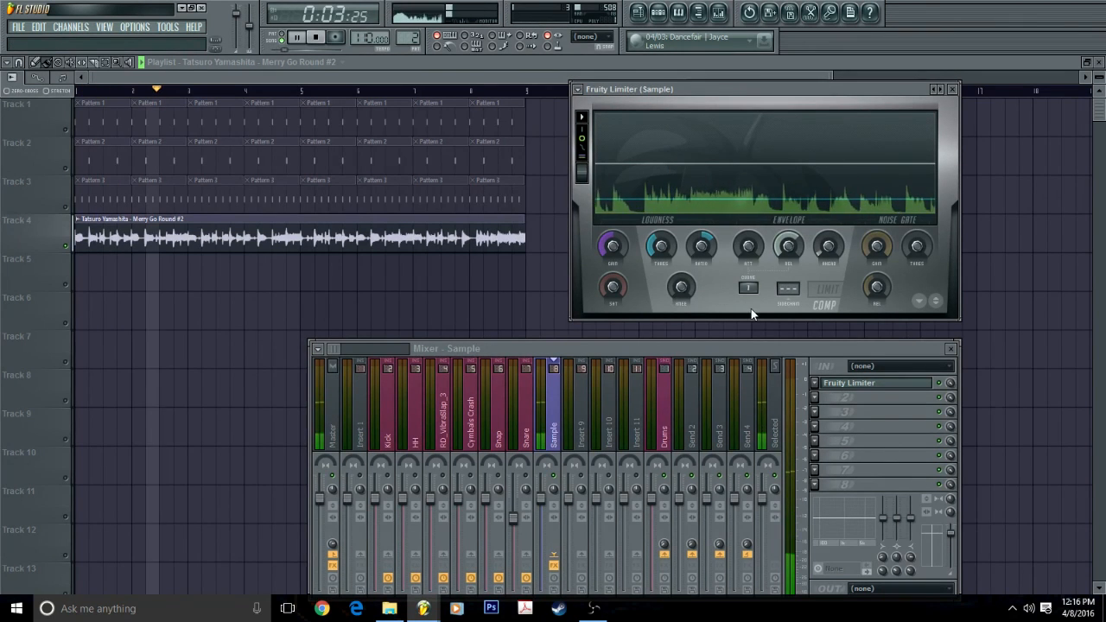
left_click(825, 291)
left_click_drag(667, 249, 667, 287)
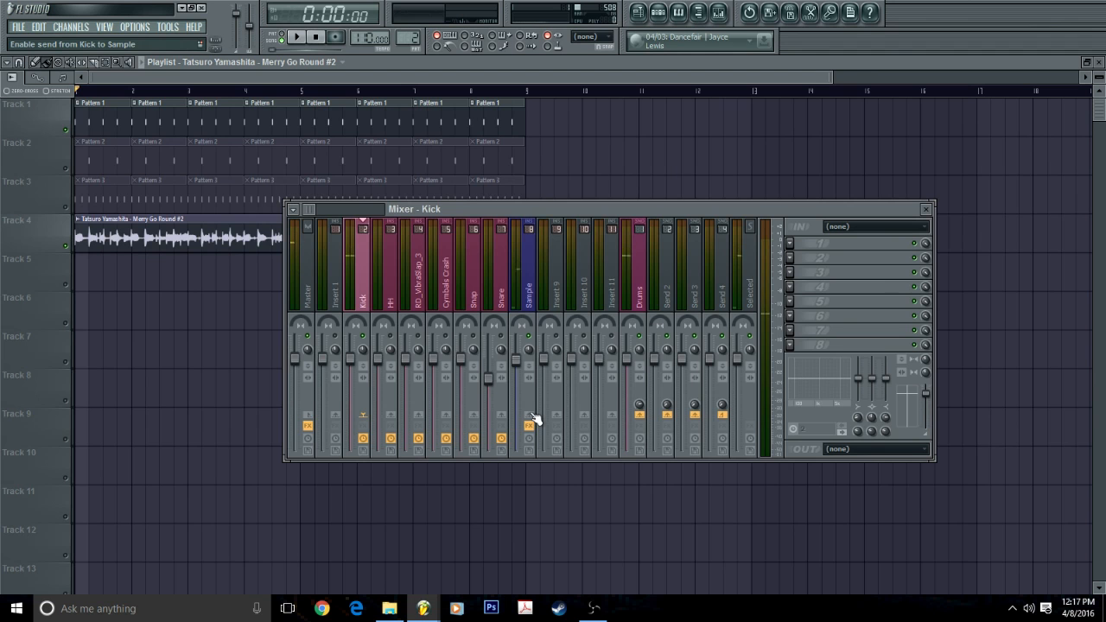
Sidechain the Kick mixer track to the Sample track and load a second Fruity Limiter in Sample's second slot, renamed Sidechain.
right_click(531, 417)
left_click(582, 431)
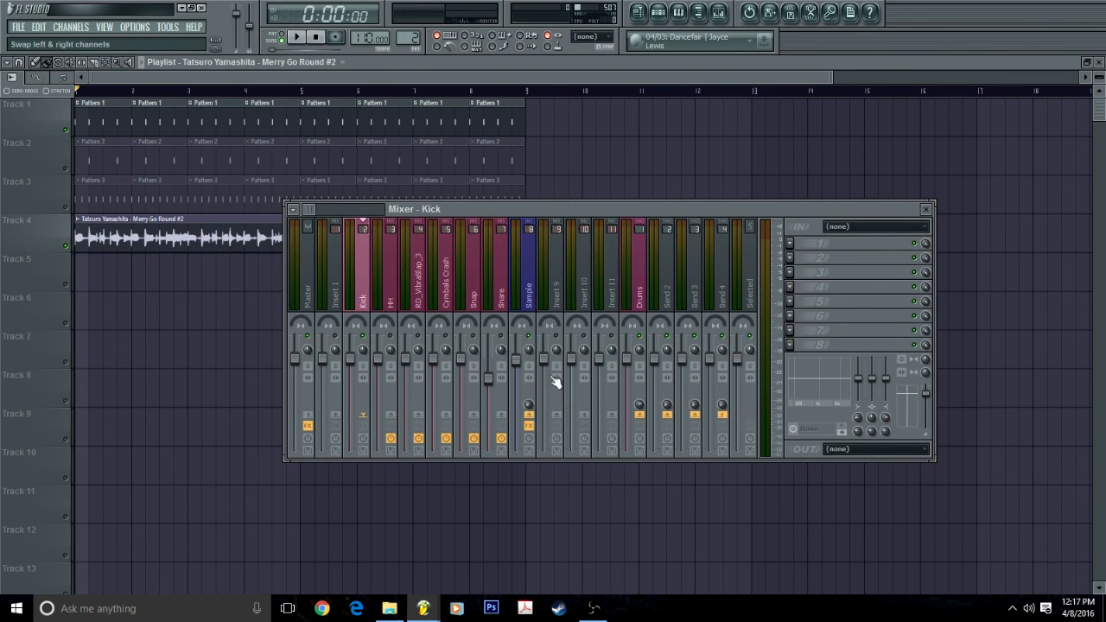
left_click(529, 293)
left_click(796, 257)
left_click(847, 396)
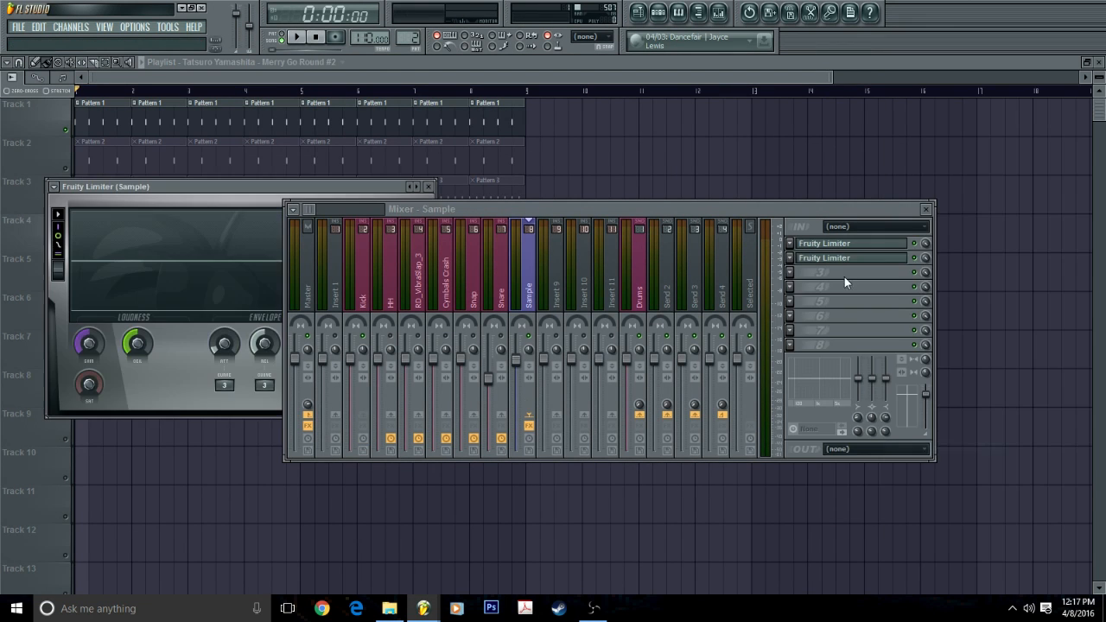
right_click(836, 258)
type("Sidechain")
key("Return")
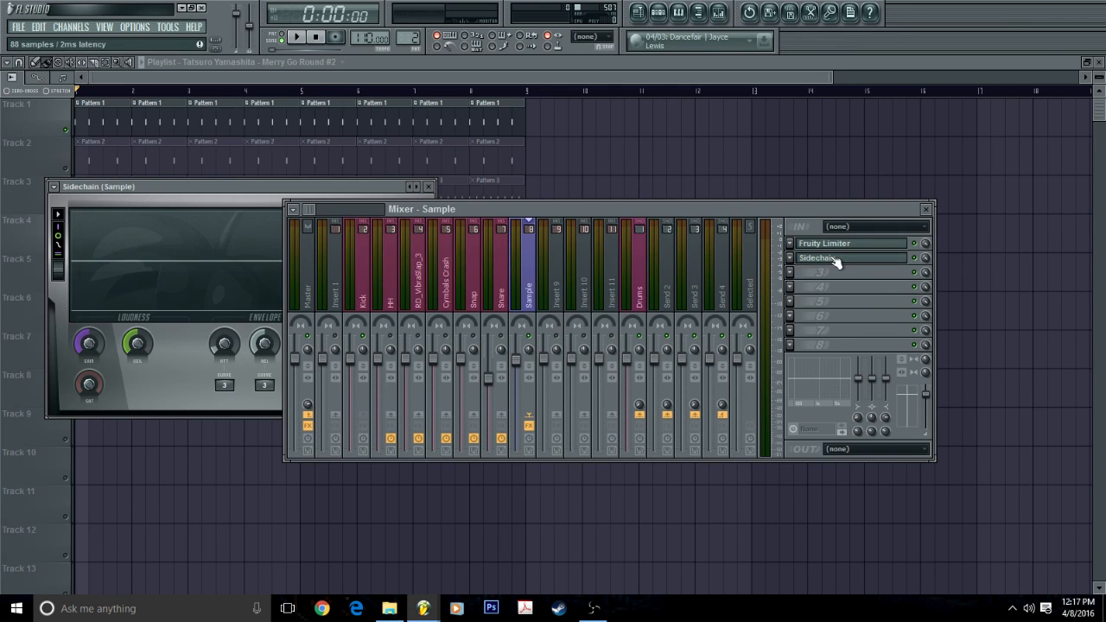
Arrange the Sidechain limiter window above the mixer and switch it to compressor mode with sidechain input 1.
left_click_drag(467, 210, 449, 273)
left_click_drag(333, 190, 716, 58)
left_click_drag(687, 277, 702, 340)
left_click(685, 273)
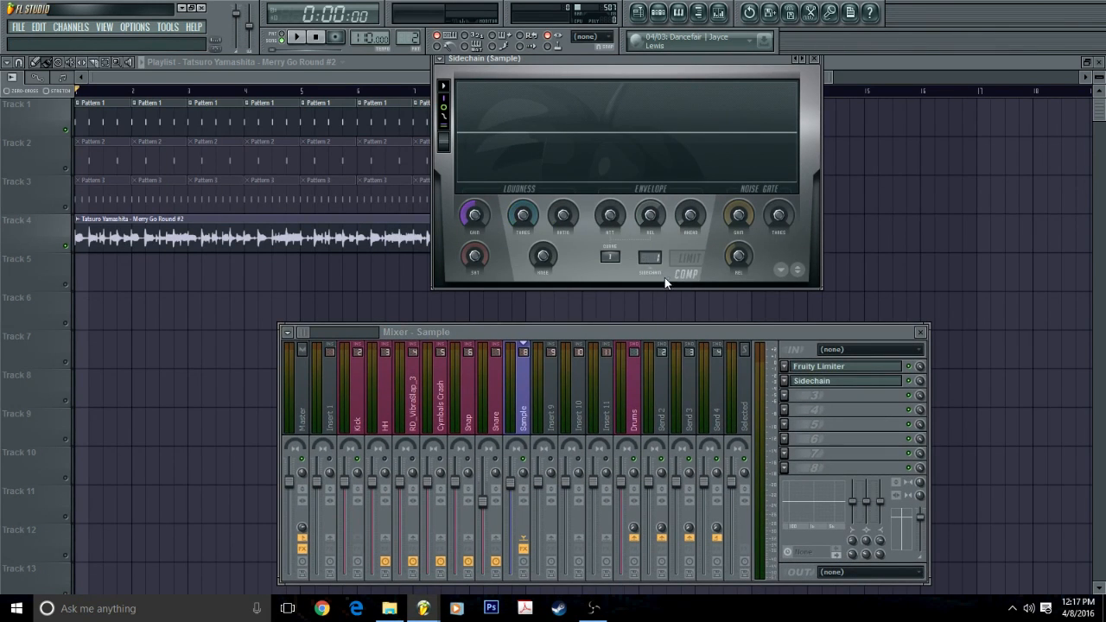
Lower the Sidechain compressor's threshold to about -30 dB during playback and set its ratio to 3.5:1.
key("space")
left_click_drag(528, 216, 528, 286)
left_click_drag(564, 217, 564, 177)
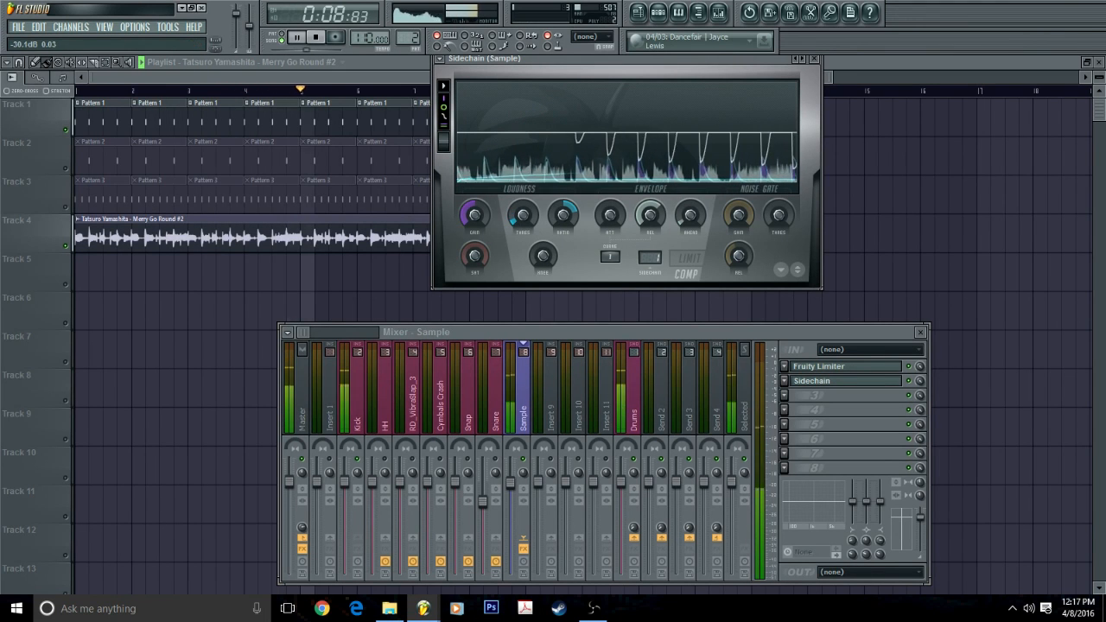
key("space")
left_click_drag(564, 216, 564, 209)
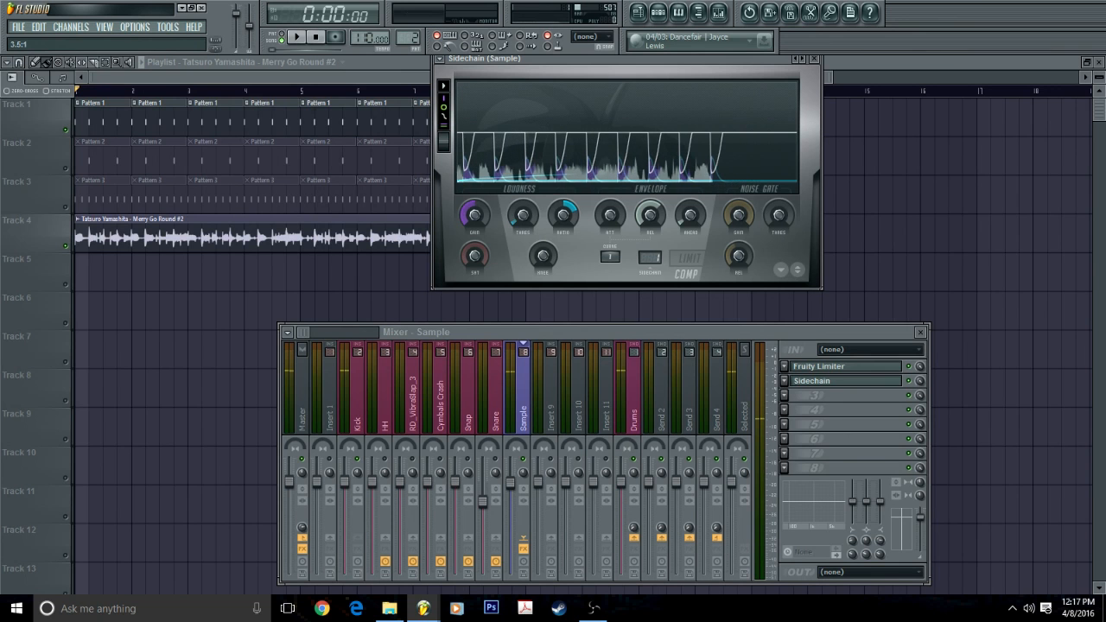
Unmute Track 2 and lower the Snare fader in the mixer while the arrangement plays.
left_click(608, 333)
left_click_drag(608, 333, 563, 269)
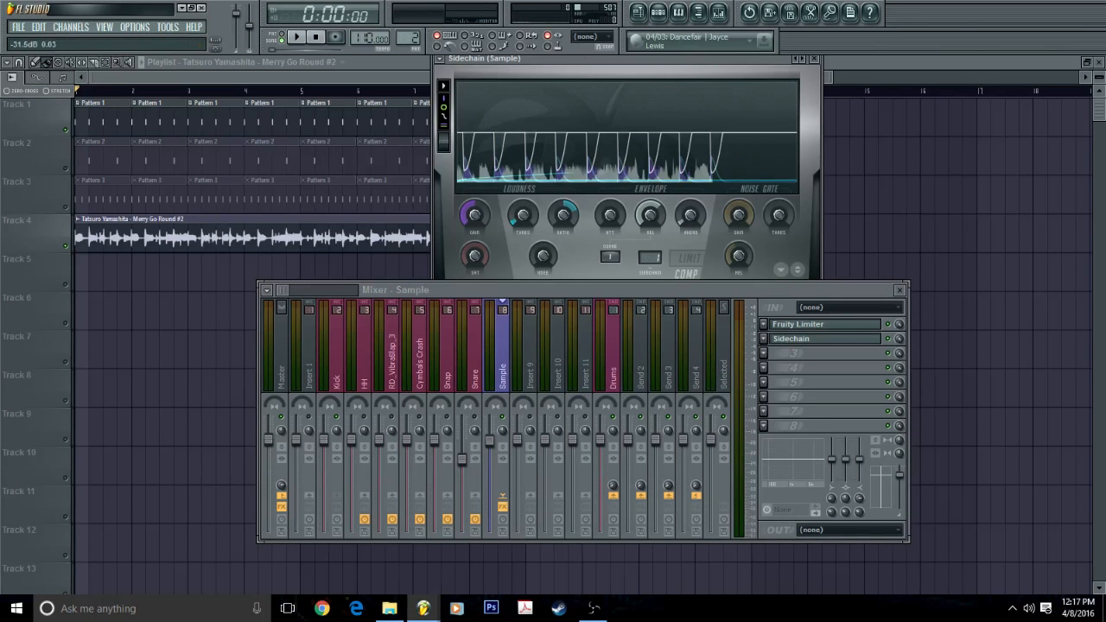
left_click(67, 174)
key("space")
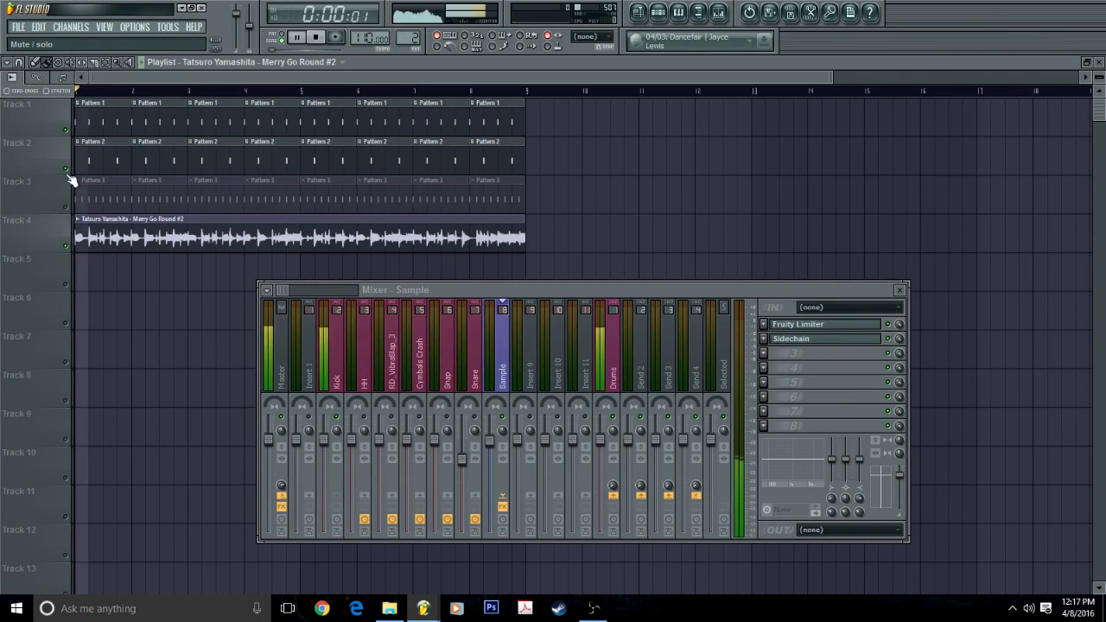
left_click(464, 459)
left_click_drag(463, 462, 468, 484)
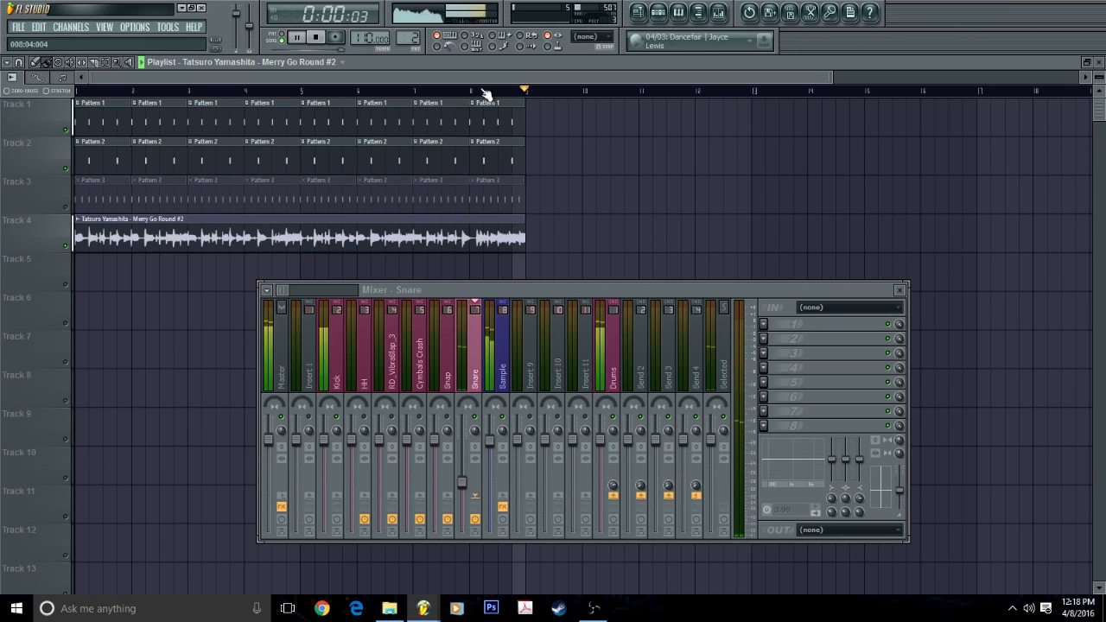
key("space")
Trim the last Pattern 1 and Pattern 2 clips on Tracks 1 and 2 so they end about one beat into bar 8.
scroll(507, 80, "up", 2)
scroll(569, 87, "up", 2)
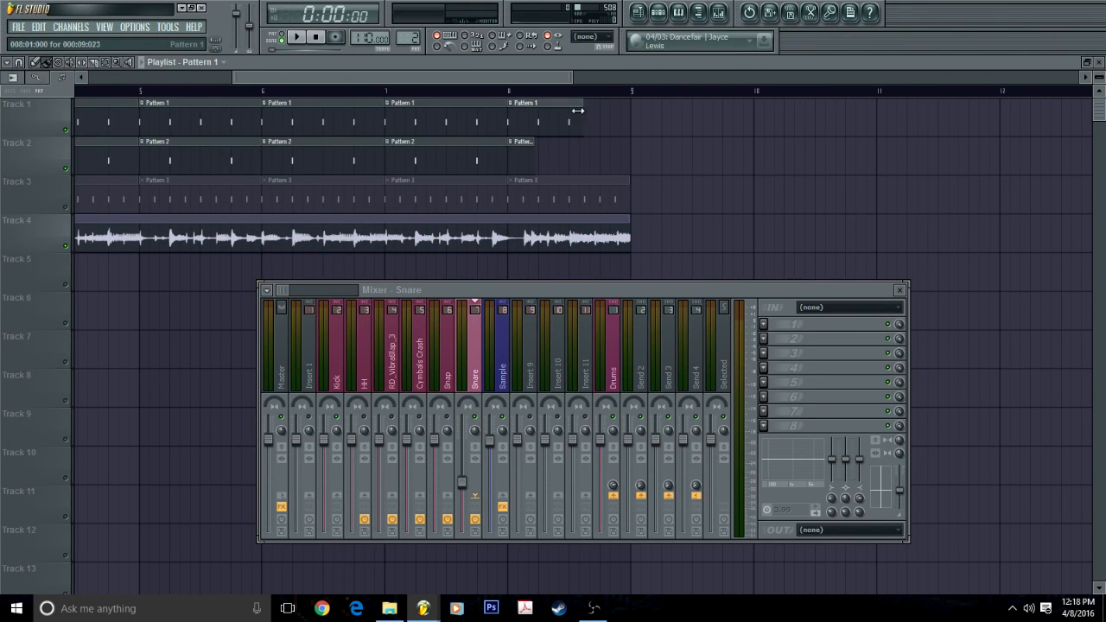
scroll(527, 87, "down", 3)
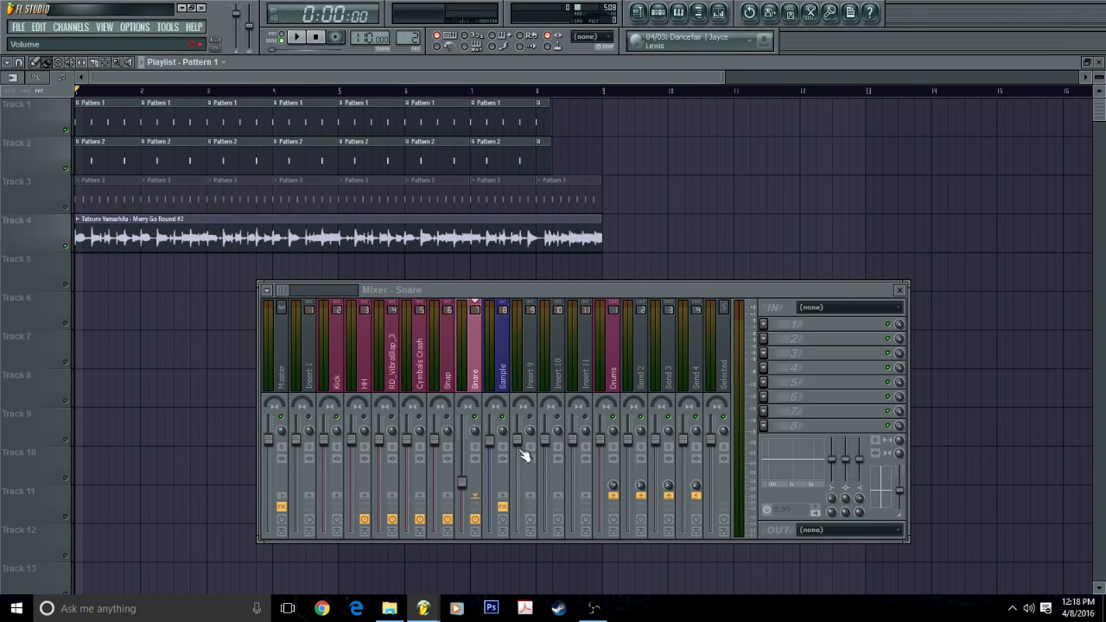
Load Fruity Limiter into the first effect slot of the Drums mixer track and arrange its window above the mixer.
left_click(612, 356)
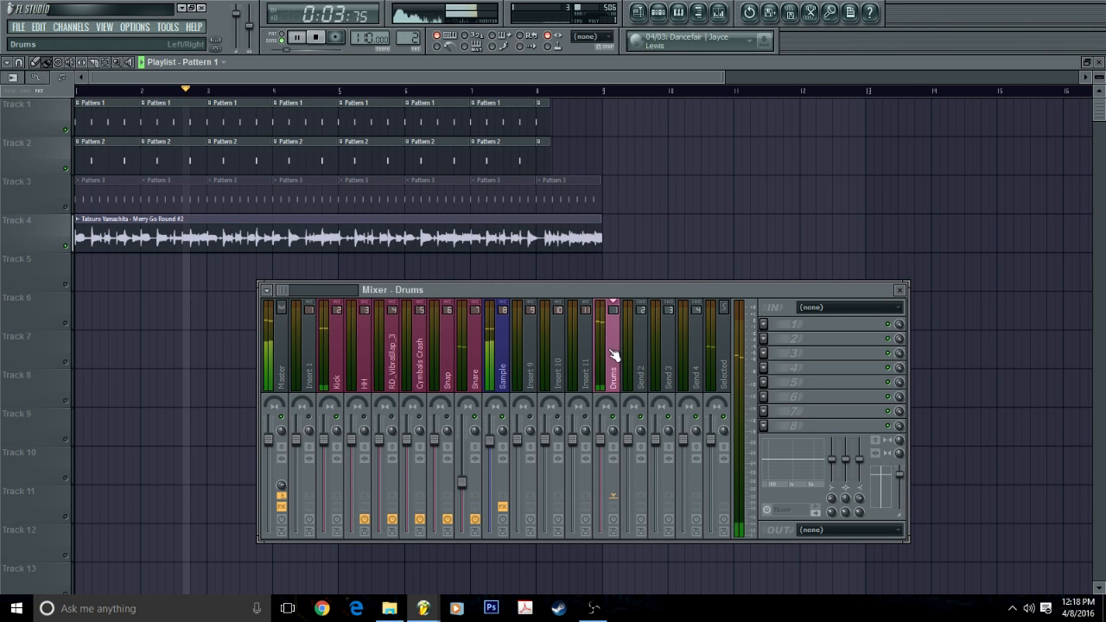
left_click(764, 325)
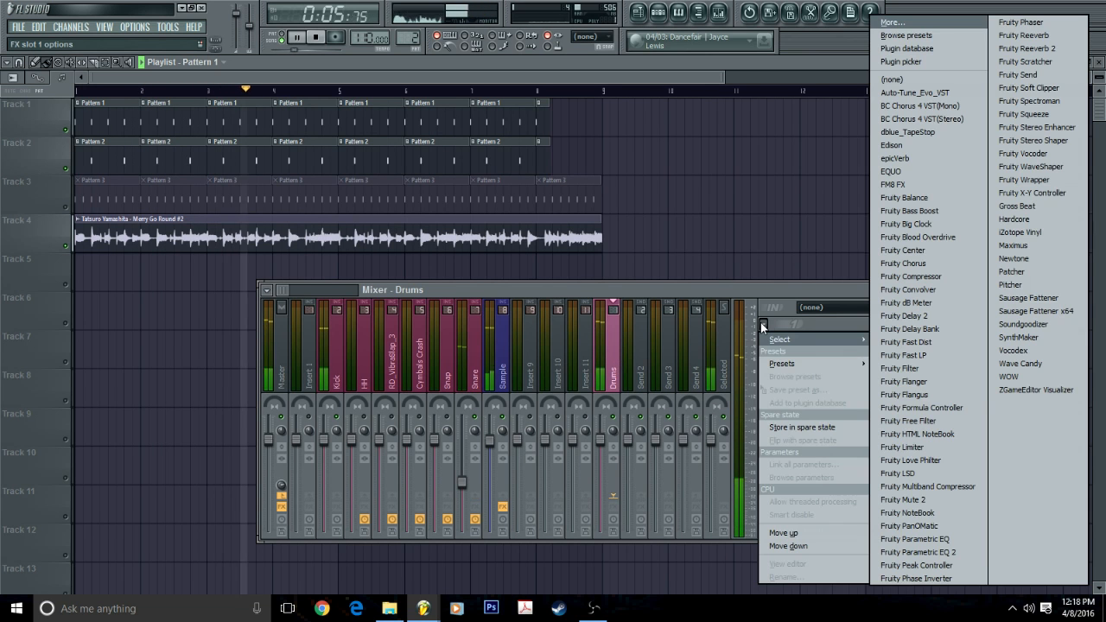
left_click(935, 446)
left_click_drag(311, 156, 504, 120)
left_click_drag(523, 289, 500, 387)
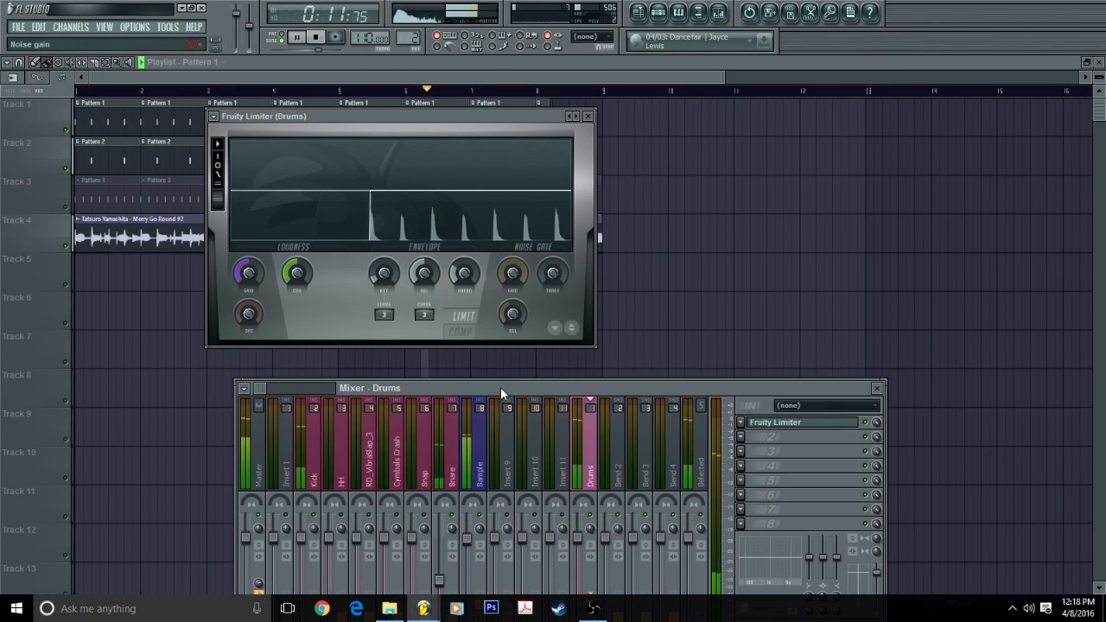
Lower the ceiling of the Drums track's Fruity Limiter in limiting mode, close it and move the mixer back up.
left_click(461, 319)
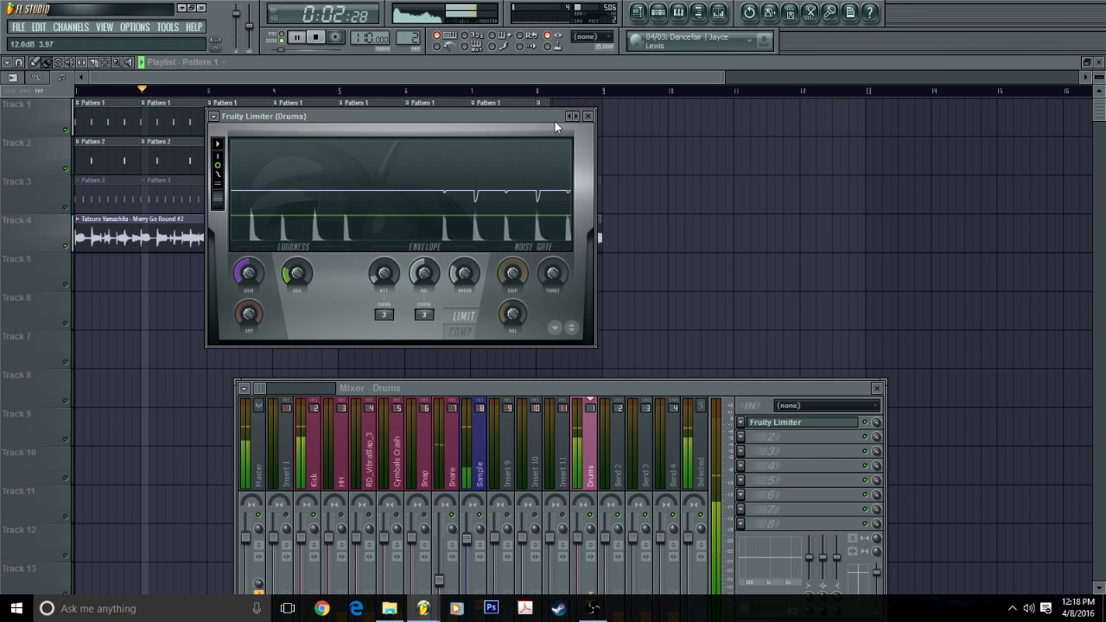
left_click(588, 116)
left_click_drag(495, 385, 505, 261)
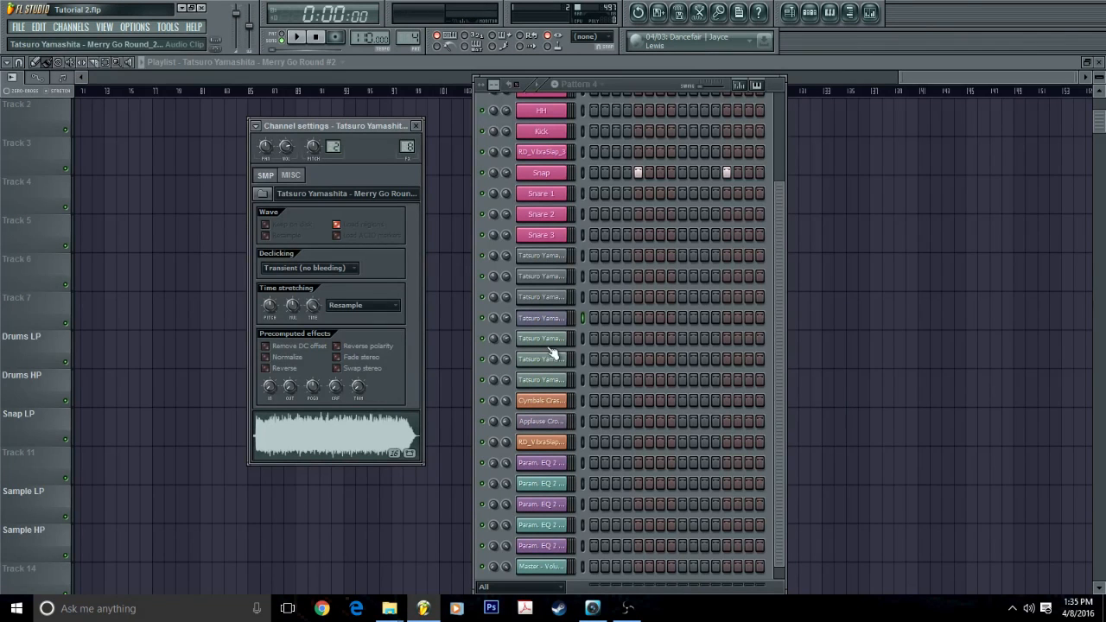
Set the time stretching mode of the Merry Go Round sample channels to Auto.
left_click(361, 305)
left_click(346, 447)
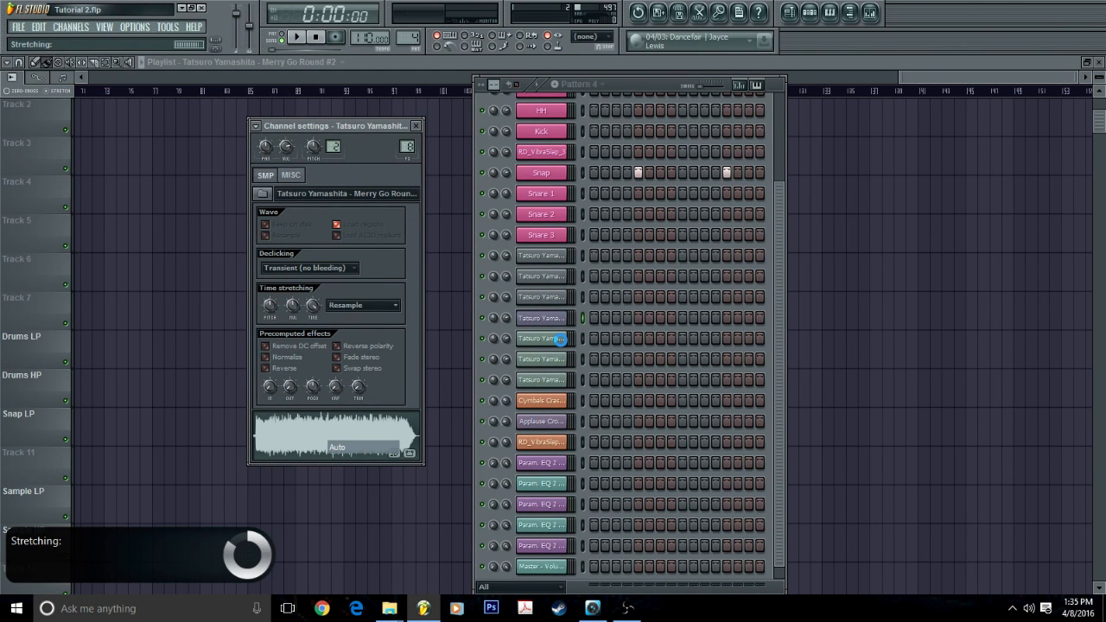
left_click(362, 305)
left_click(372, 419)
left_click(361, 305)
left_click(370, 439)
left_click(361, 305)
left_click(367, 423)
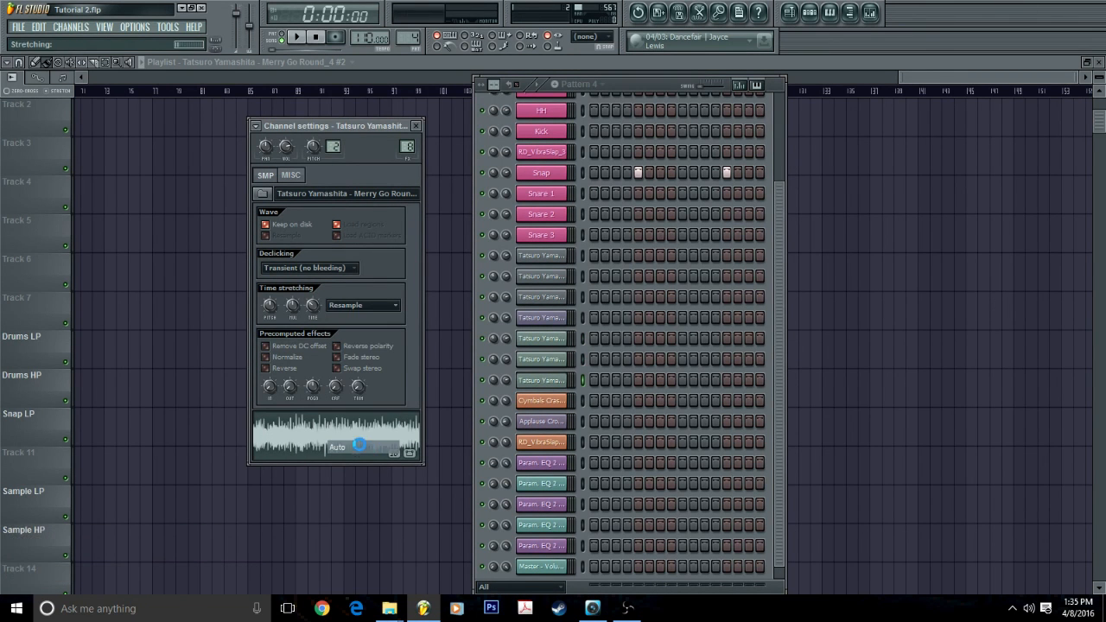
Return to the playlist and examine the channel settings of the Merry Go Round clips on Tracks 4 and 5.
right_click(455, 385)
left_click(477, 79)
left_click(472, 91)
double_click(505, 203)
double_click(585, 227)
double_click(689, 199)
double_click(176, 222)
double_click(143, 186)
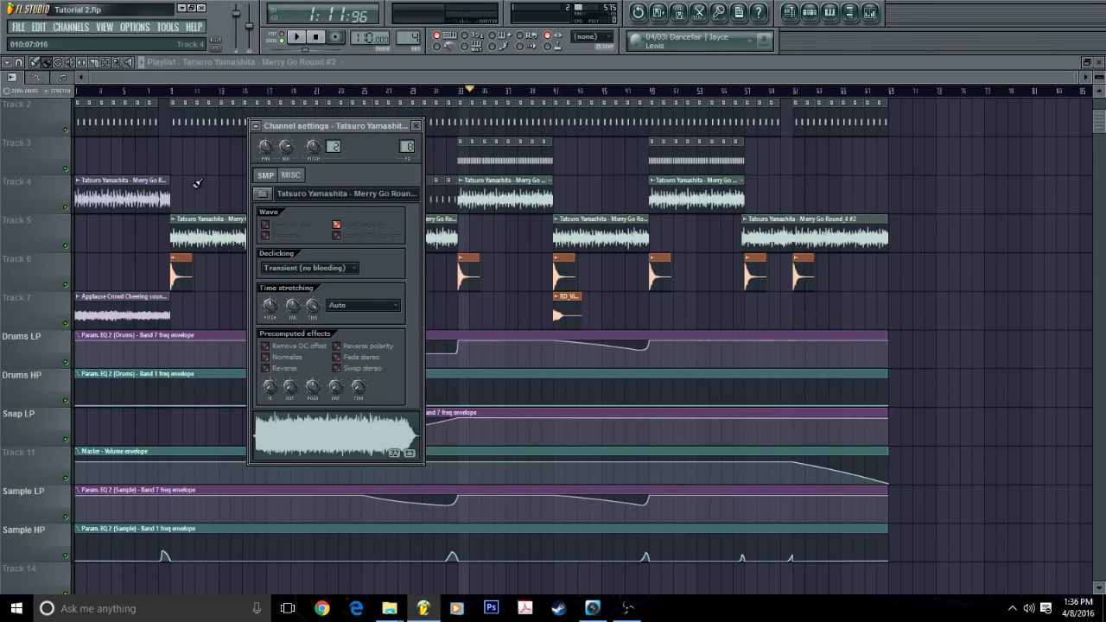
Close the Merry Go Round channel settings and open the earlier version of the project.
right_click(216, 188)
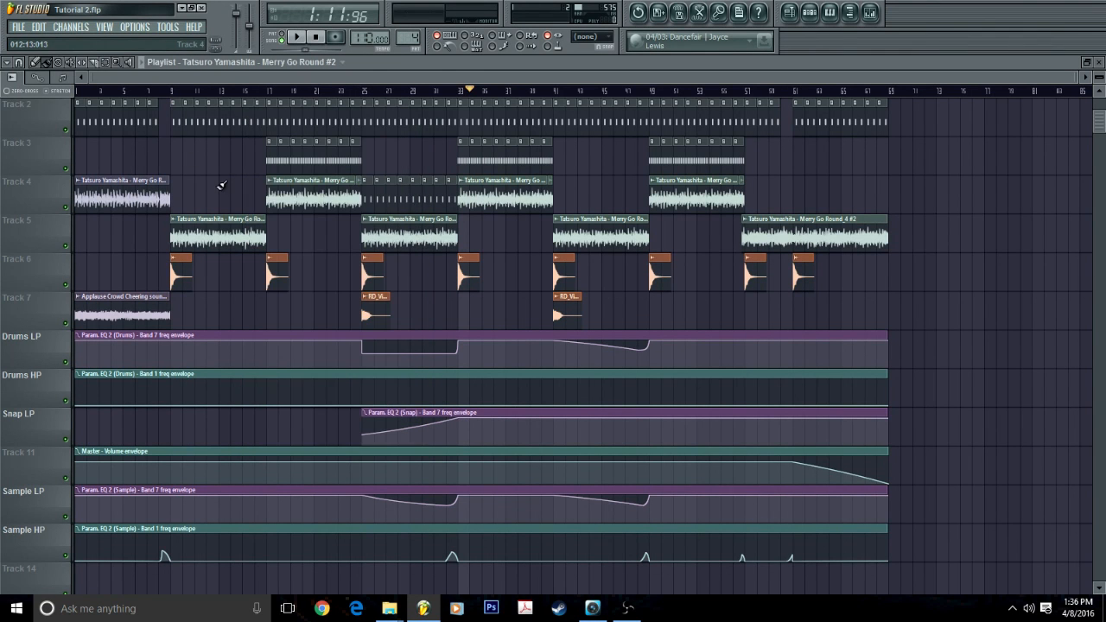
left_click(17, 27)
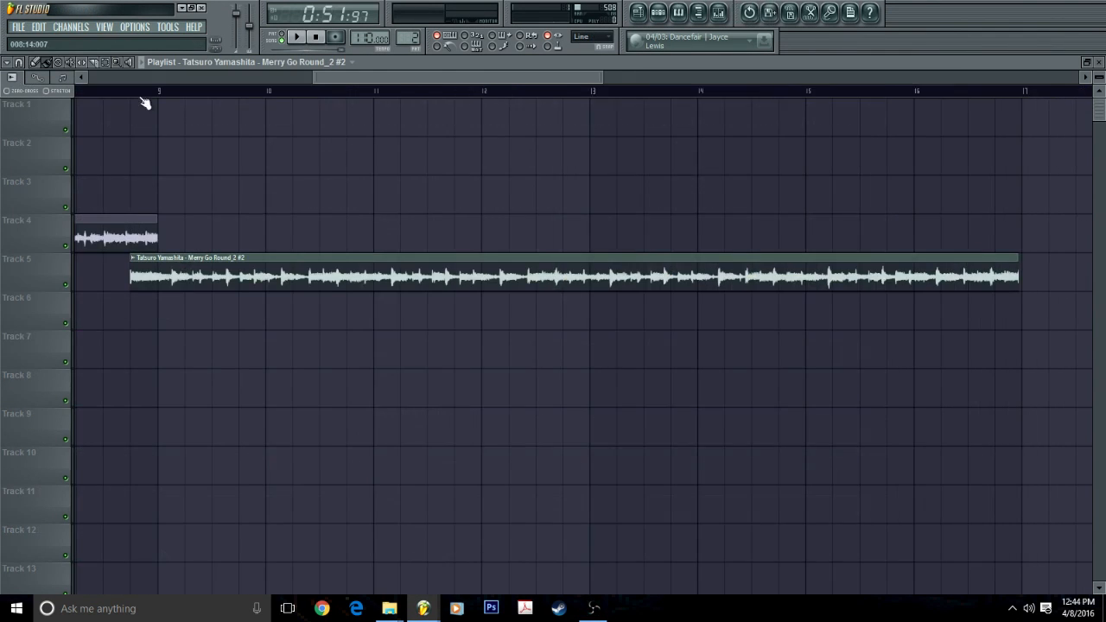
Change the playlist snap setting and move the Merry Go Round_2 clip on Track 5 to start at bar 9.
left_click(19, 62)
left_click(39, 128)
left_click_drag(118, 286, 254, 275)
scroll(236, 285, "up", 5)
left_click(271, 249)
right_click(274, 247)
Stretch the end of the Merry Go Round_2 clip on Track 5 to meet bar 17.
scroll(282, 122, "down", 6)
left_click_drag(338, 78, 472, 83)
scroll(692, 216, "up", 3)
left_click(57, 91)
left_click_drag(664, 258, 629, 252)
scroll(300, 94, "up", 3)
scroll(301, 94, "down", 5)
scroll(519, 93, "up", 4)
left_click(57, 91)
scroll(415, 92, "up", 3)
left_click_drag(467, 275, 454, 275)
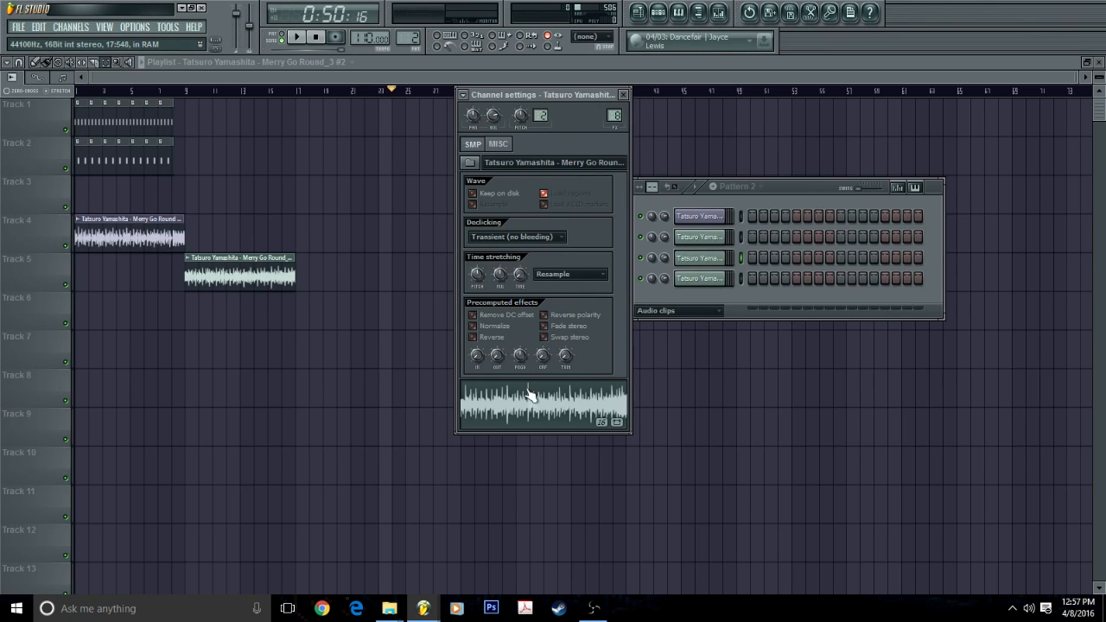
Place the Merry Go Round_3 sample on Track 4 from bar 17 and stretch its end to bar 25.
left_click_drag(531, 396, 283, 234)
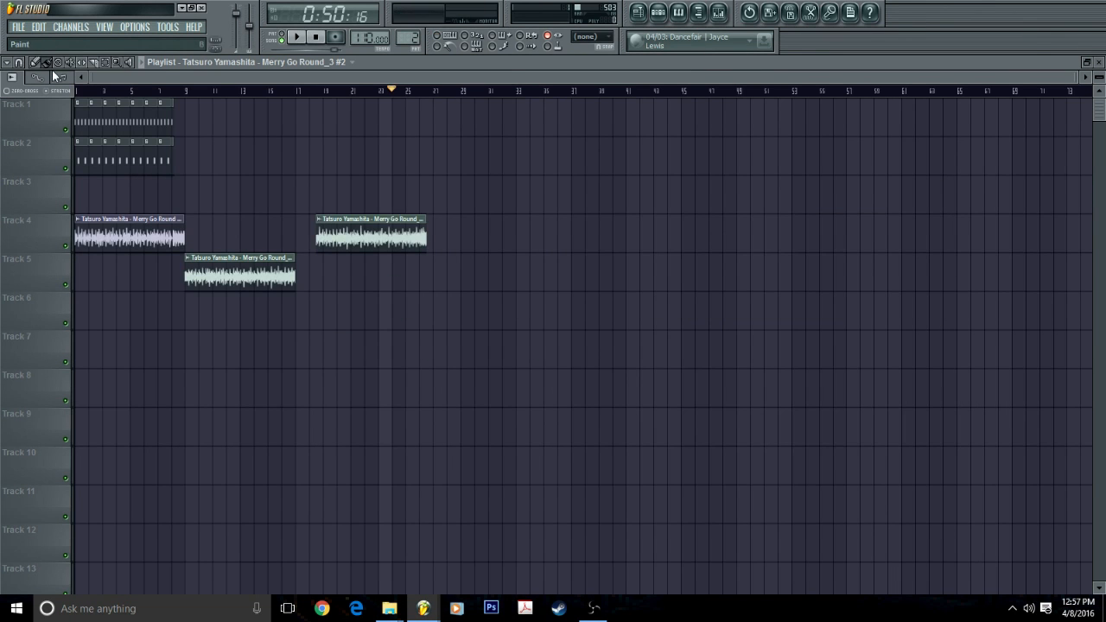
scroll(753, 94, "up", 6)
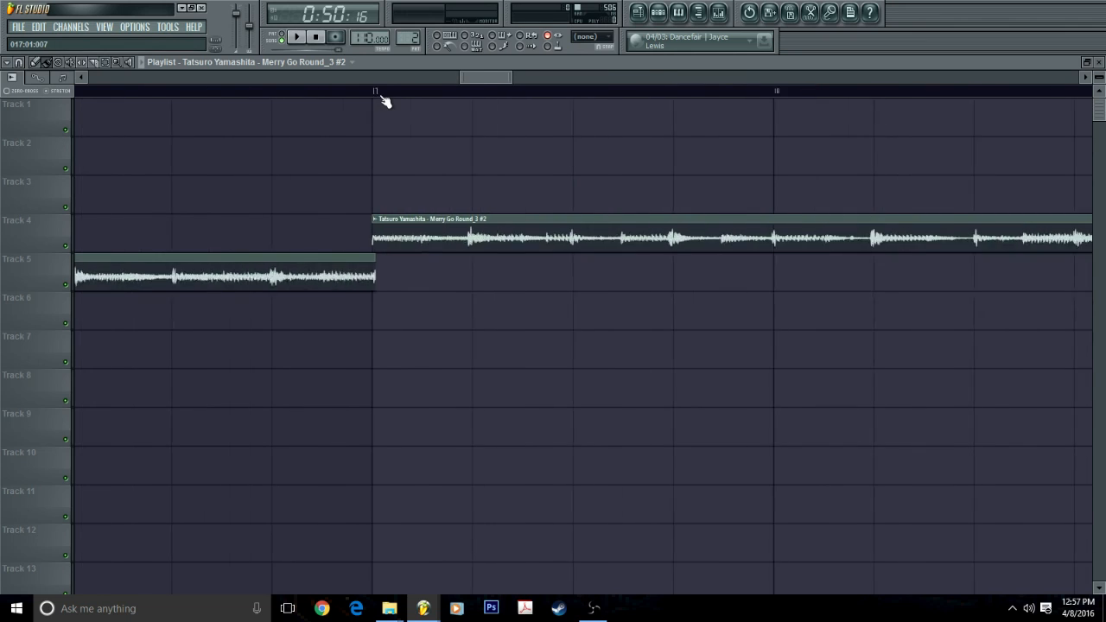
scroll(384, 99, "down", 5)
scroll(815, 95, "up", 5)
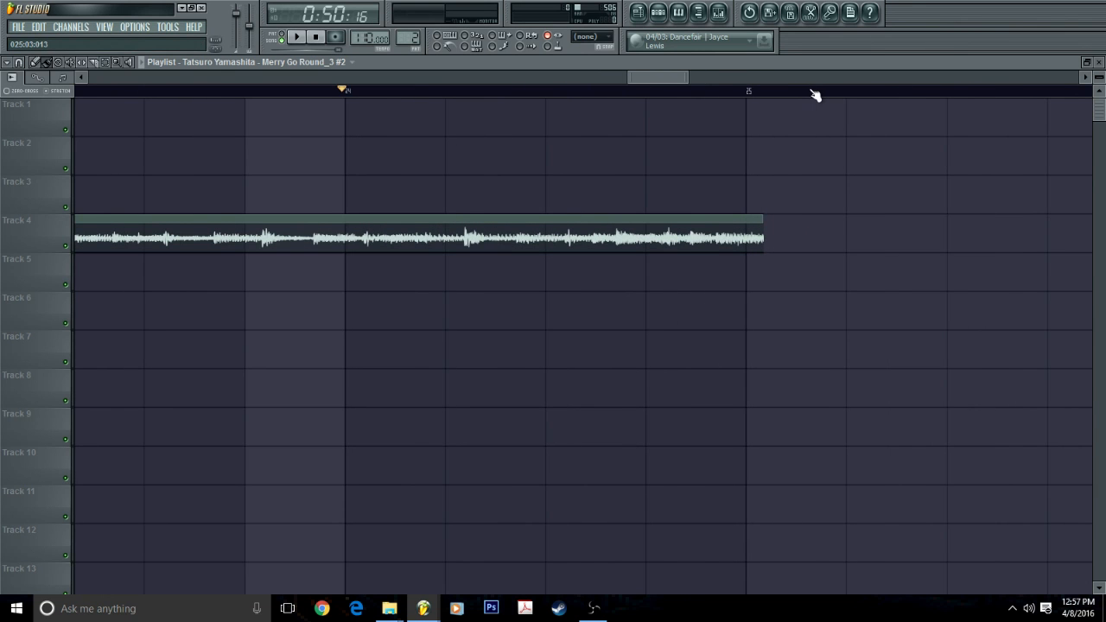
left_click(34, 62)
left_click_drag(761, 229, 744, 230)
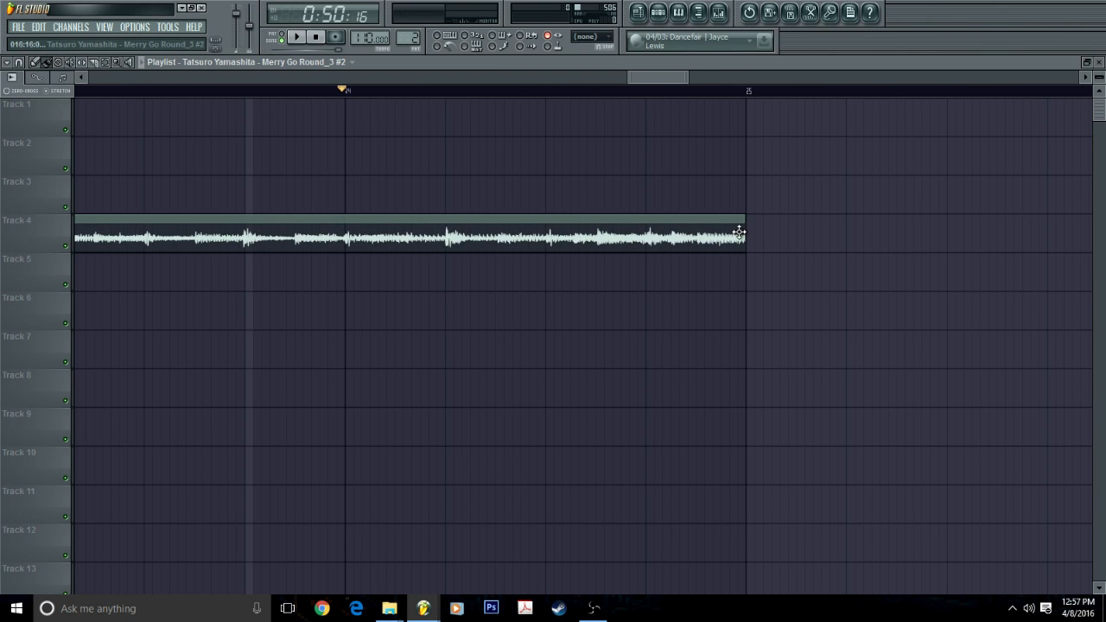
Fine-tune the start of the Merry Go Round_3 clip on Track 4 to line up with bar 17.
scroll(467, 102, "down", 4)
scroll(523, 98, "up", 5)
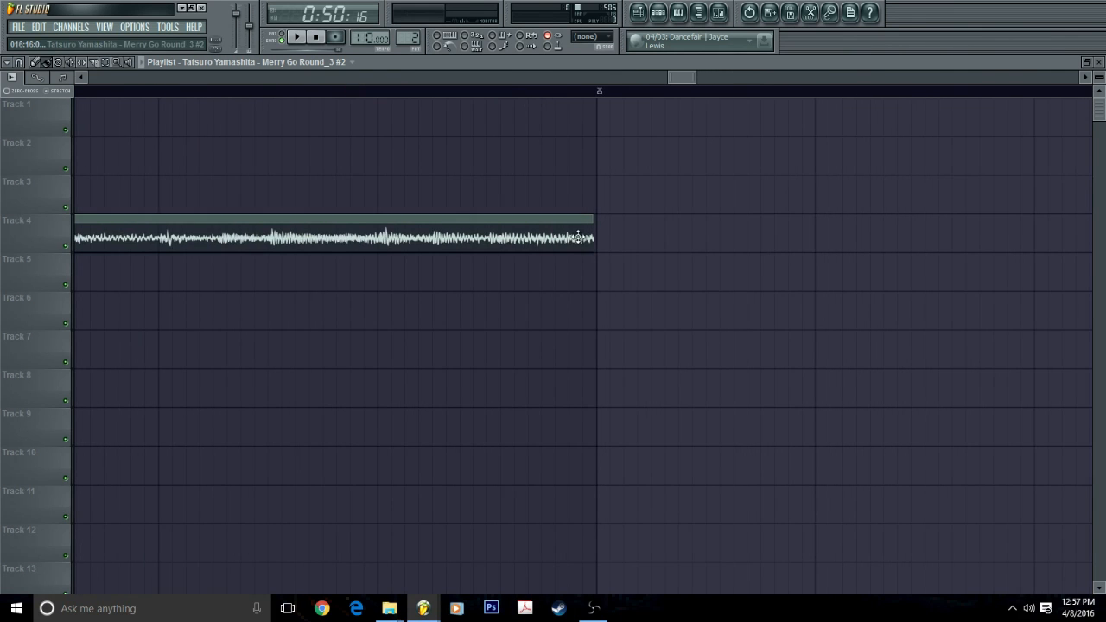
scroll(714, 99, "down", 7)
scroll(258, 99, "up", 5)
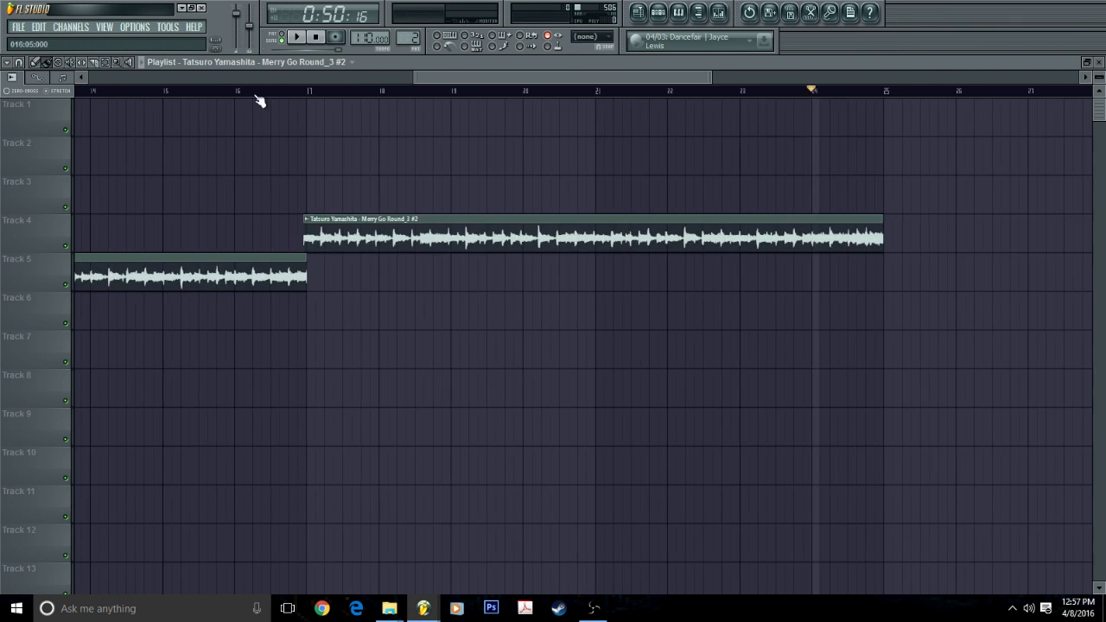
left_click_drag(354, 242, 373, 242)
scroll(457, 98, "down", 3)
scroll(460, 99, "up", 3)
scroll(383, 91, "up", 5)
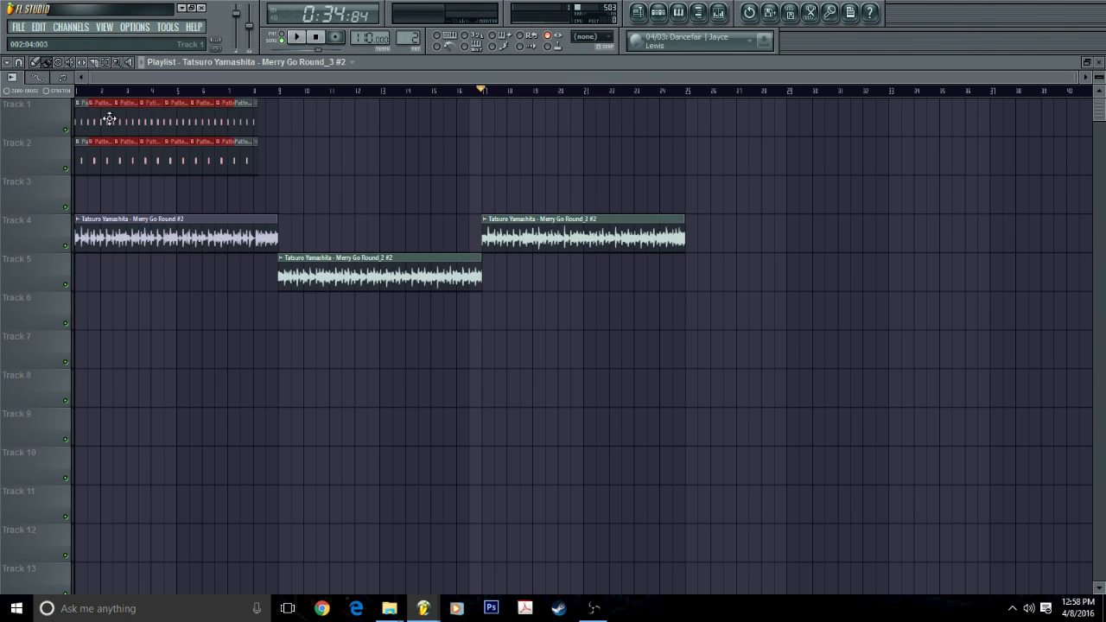
Repeat the Pattern 1 and Pattern 2 clips from bar 9 onward and delete the copies past bar 25.
scroll(276, 103, "up", 8)
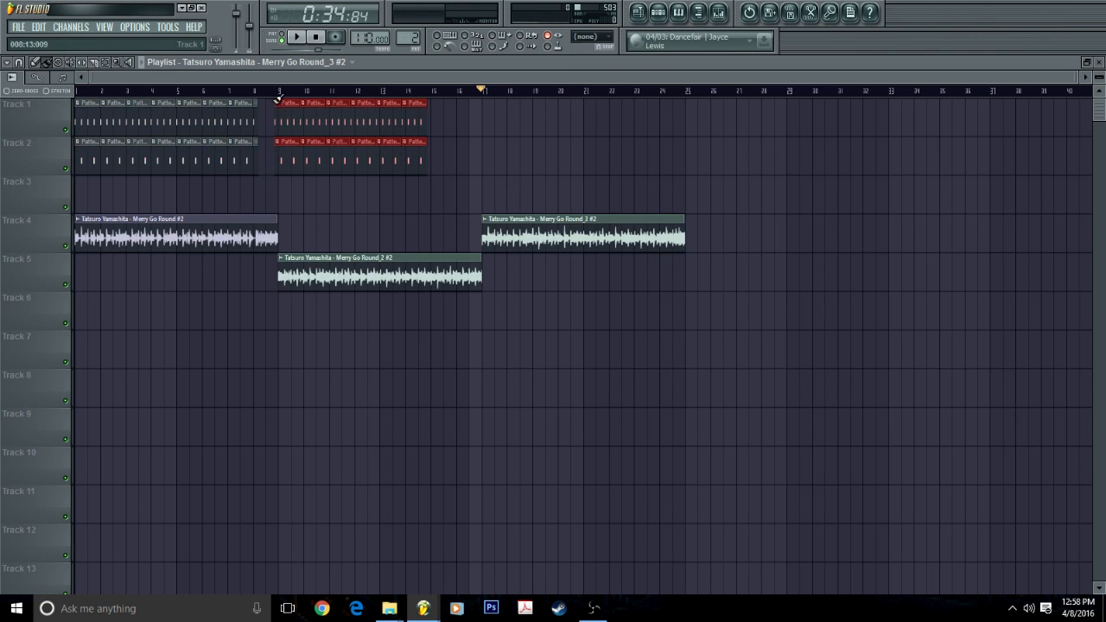
scroll(259, 103, "down", 6)
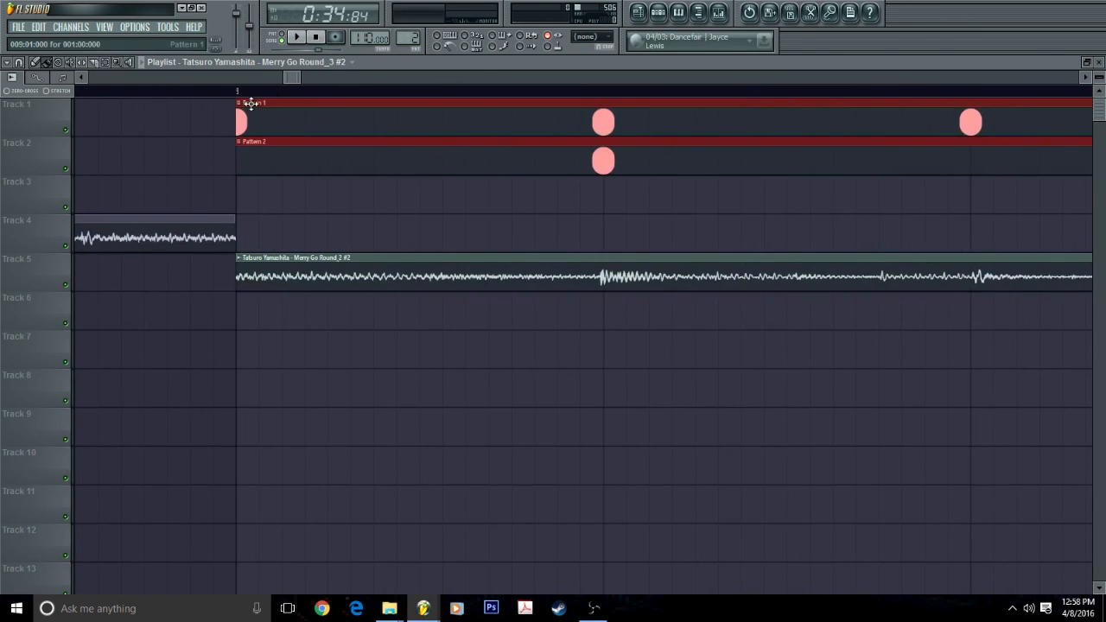
left_click(277, 91)
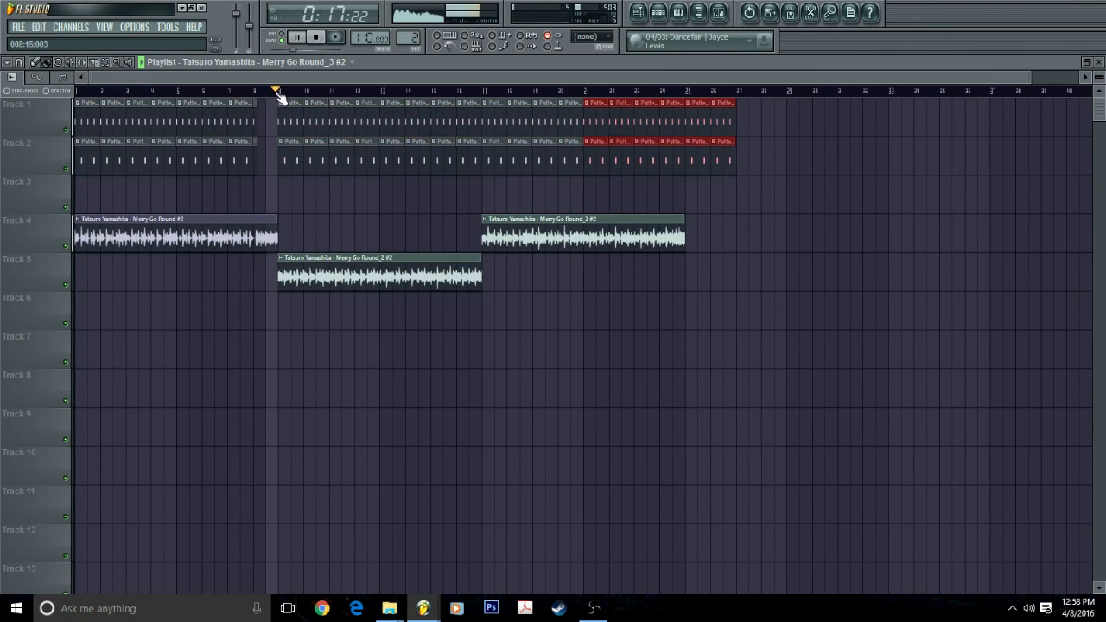
left_click(111, 63)
left_click_drag(768, 176, 687, 102)
key("Delete")
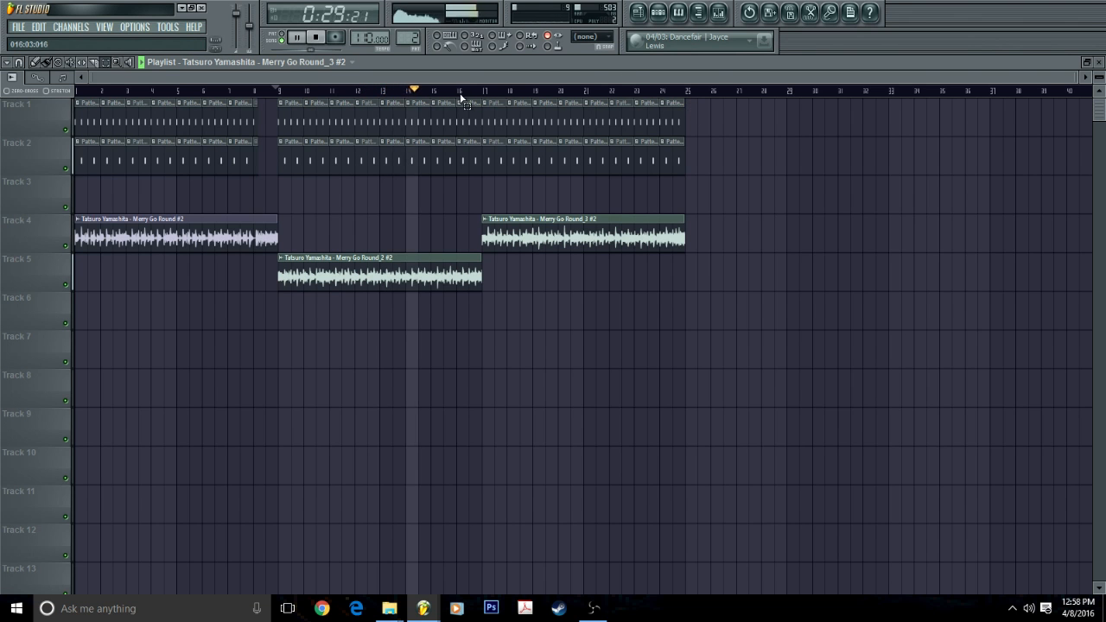
Listen to the transition from the Merry Go Round_2 clip to the Merry Go Round_3 clip around bar 17.
scroll(460, 93, "up", 5)
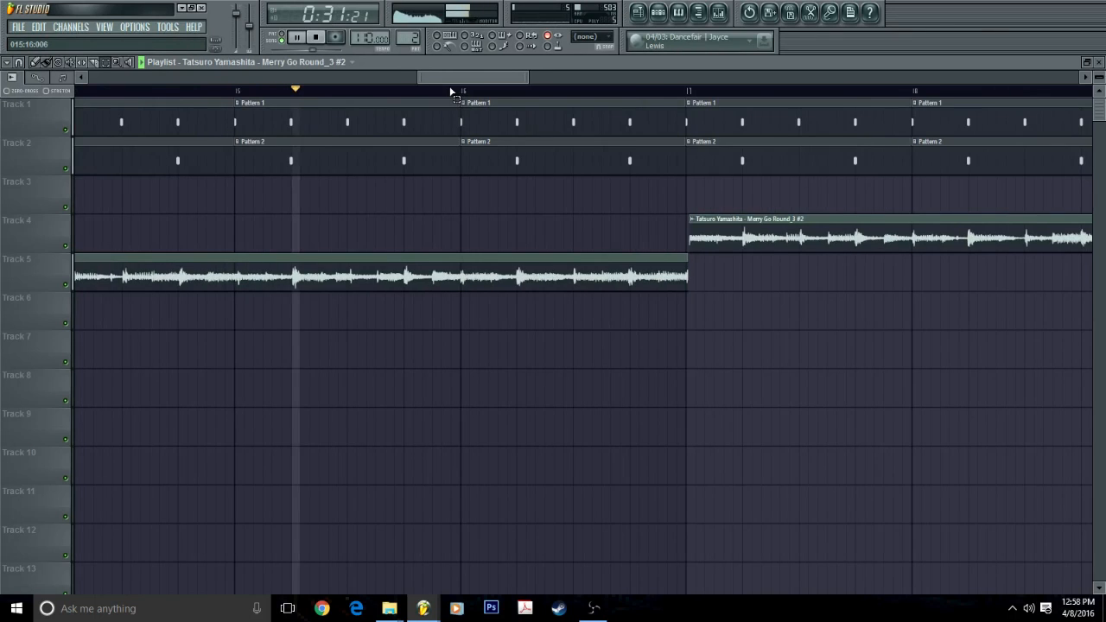
scroll(451, 91, "up", 3)
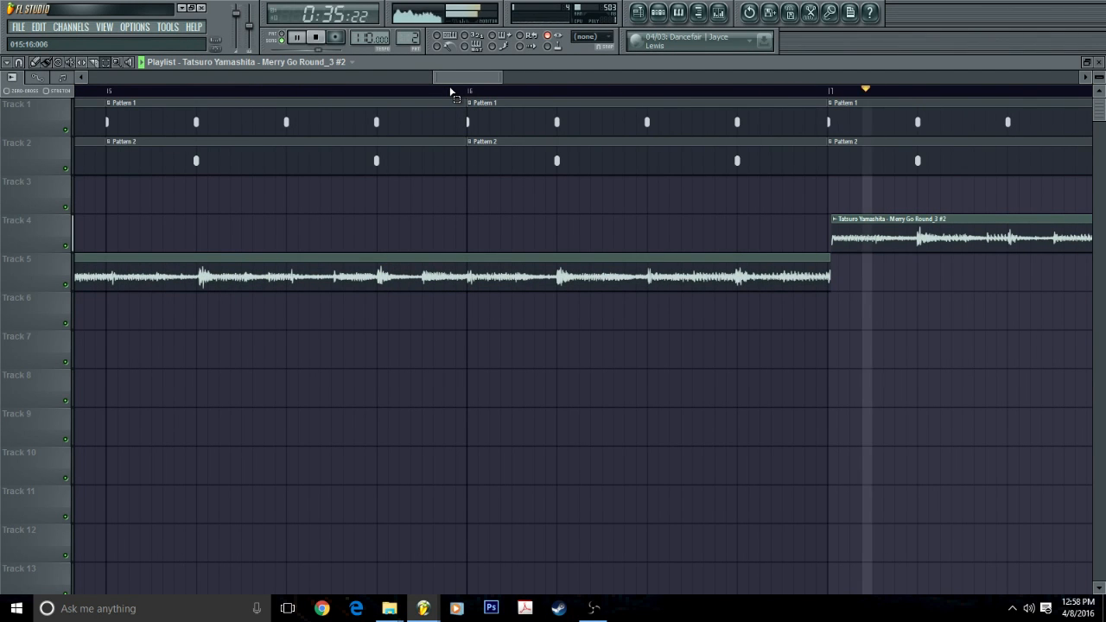
scroll(450, 91, "down", 4)
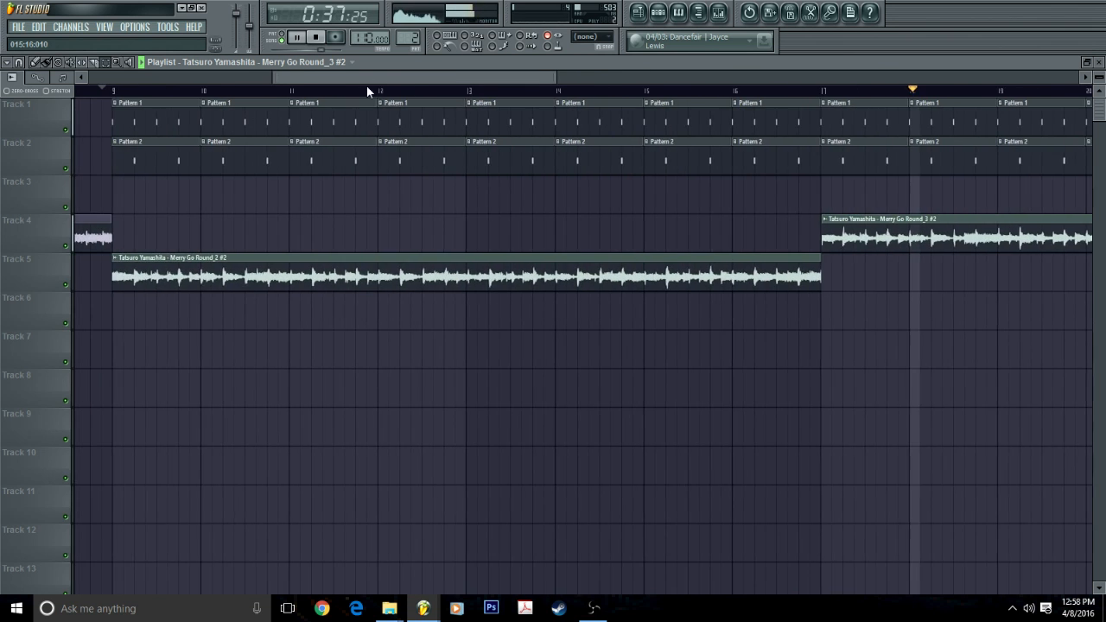
left_click_drag(371, 84, 346, 84)
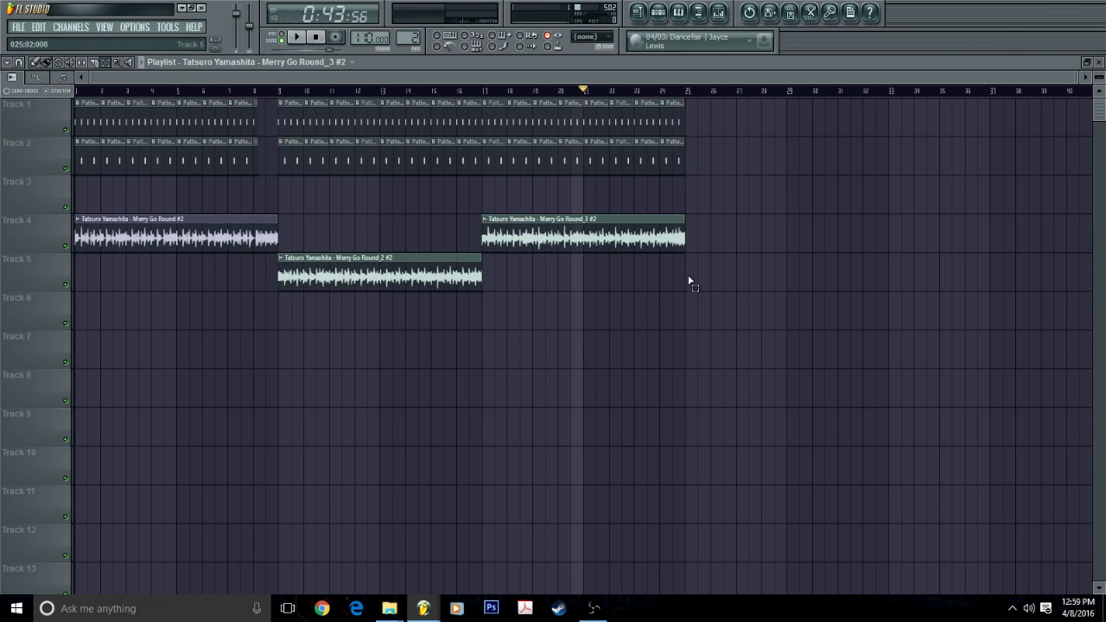
Select the drum and sample clips between bars 9 and 25 and duplicate them twice, up to bar 57.
left_click_drag(688, 275, 280, 76)
key("ctrl+b")
key("ctrl+b")
scroll(342, 95, "down", 3)
left_click_drag(347, 79, 666, 6)
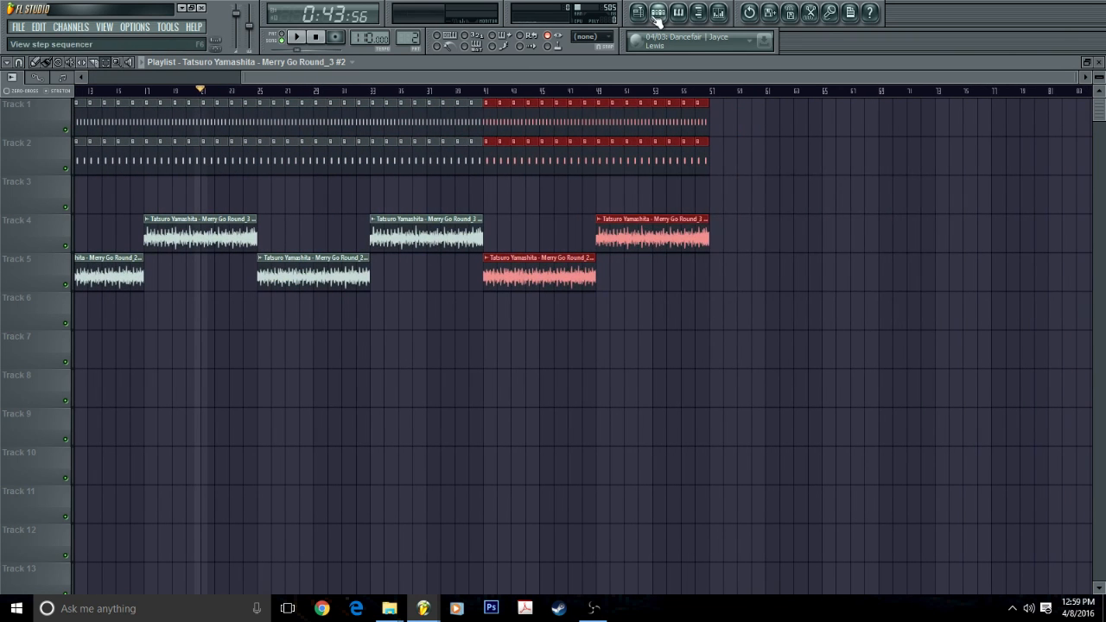
Place the Merry Go Round_4 sample on Track 1 beyond the arrangement, at about bar 62, and clear the selection.
left_click(666, 11)
left_click(711, 284)
left_click_drag(593, 394, 788, 126)
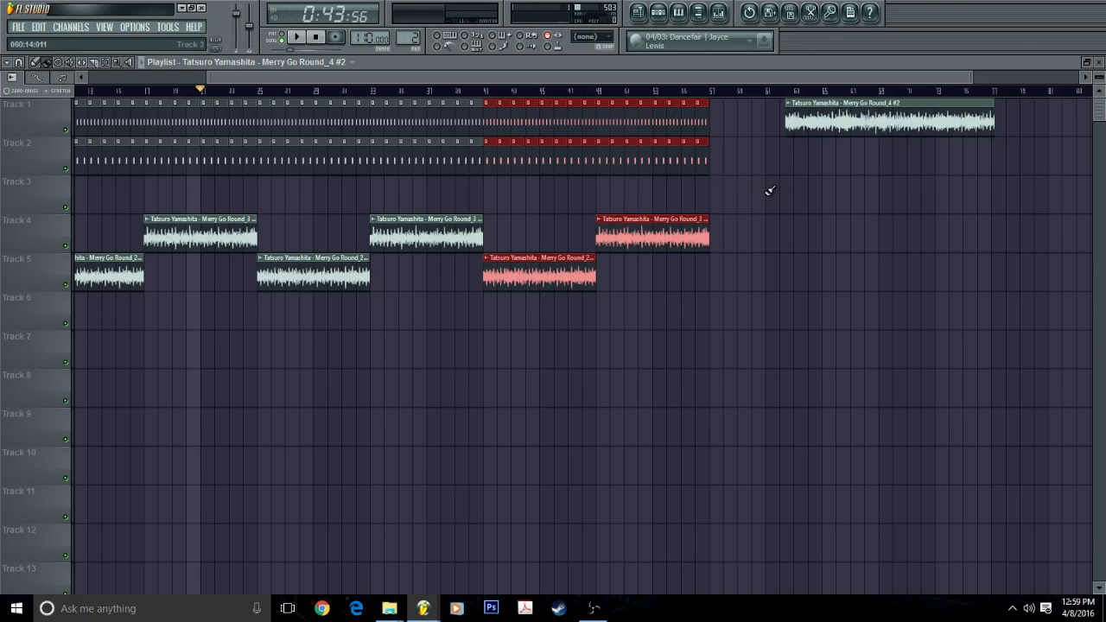
left_click(769, 189, "ctrl")
Audition the Merry Go Round_4 clip, move it to Track 3 near bar 56 and trim its start.
left_click(784, 90)
key("space")
scroll(808, 102, "up", 5)
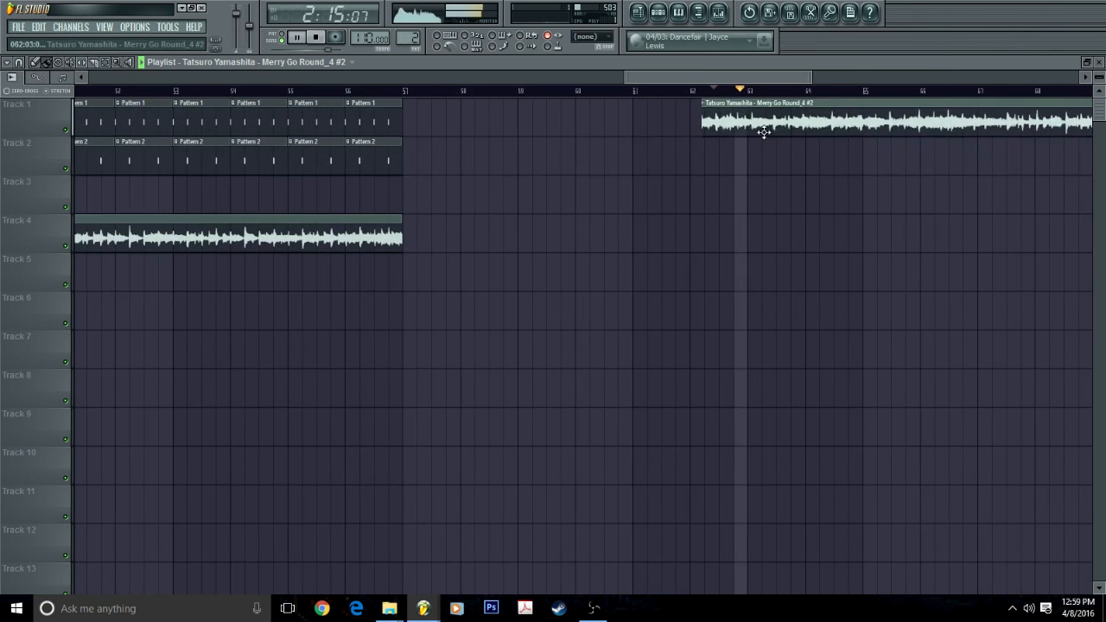
left_click_drag(785, 117, 435, 214)
left_click(387, 94)
scroll(389, 97, "up", 3)
scroll(388, 100, "up", 3)
left_click_drag(326, 196, 338, 199)
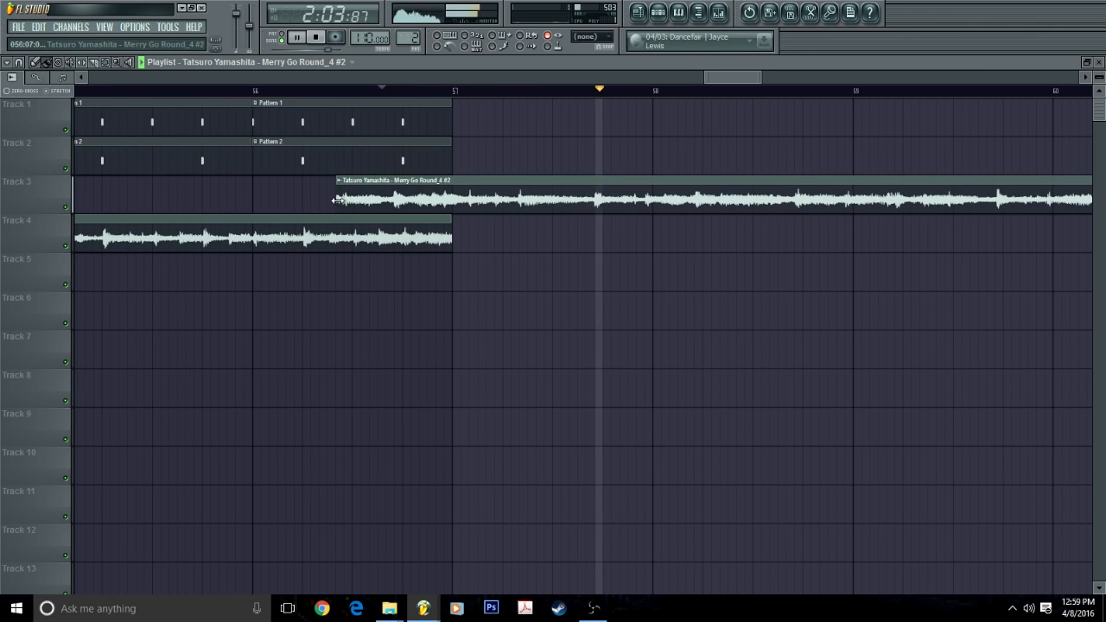
key("space")
Reposition the Merry Go Round_4 clip on Track 3 to start on the second beat of bar 57 and play it back.
left_click_drag(481, 201, 718, 197)
left_click(591, 90)
scroll(591, 92, "up", 2)
left_click_drag(638, 179, 481, 177)
left_click(424, 92)
key("space")
scroll(429, 92, "down", 6)
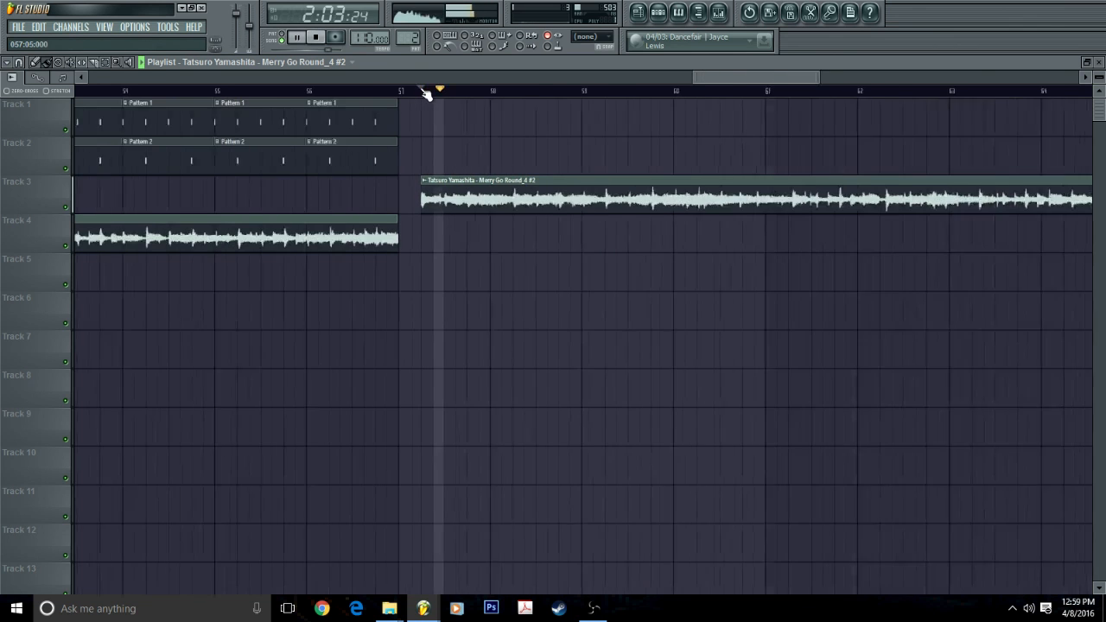
Trim the end of the Merry Go Round_4 clip on Track 3 to just after bar 69.
left_click(744, 91)
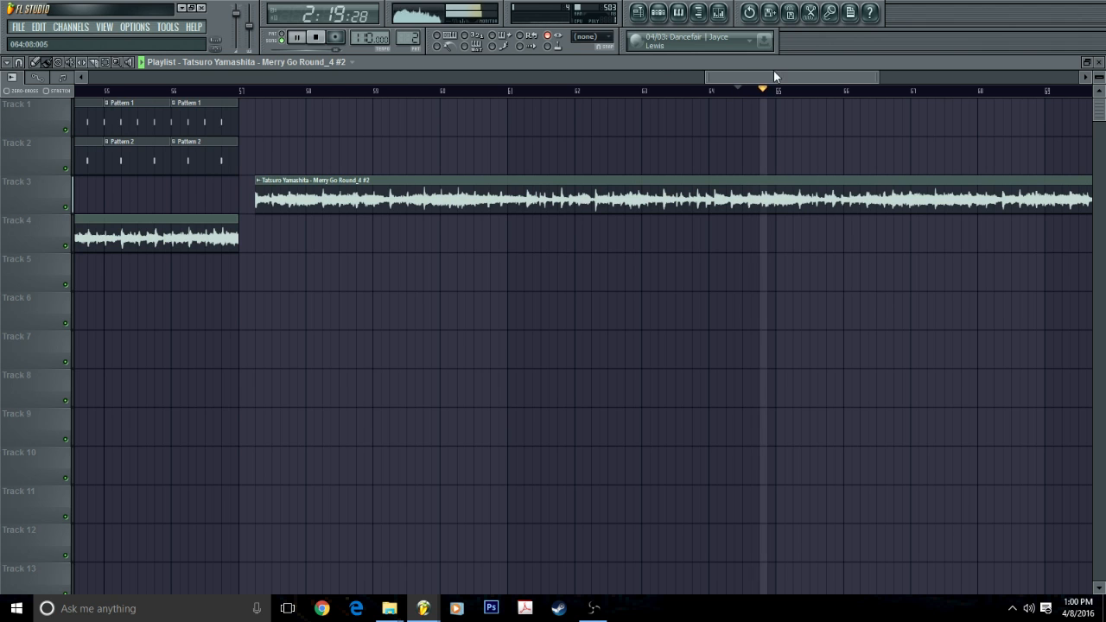
left_click_drag(790, 79, 844, 80)
scroll(775, 92, "up", 4)
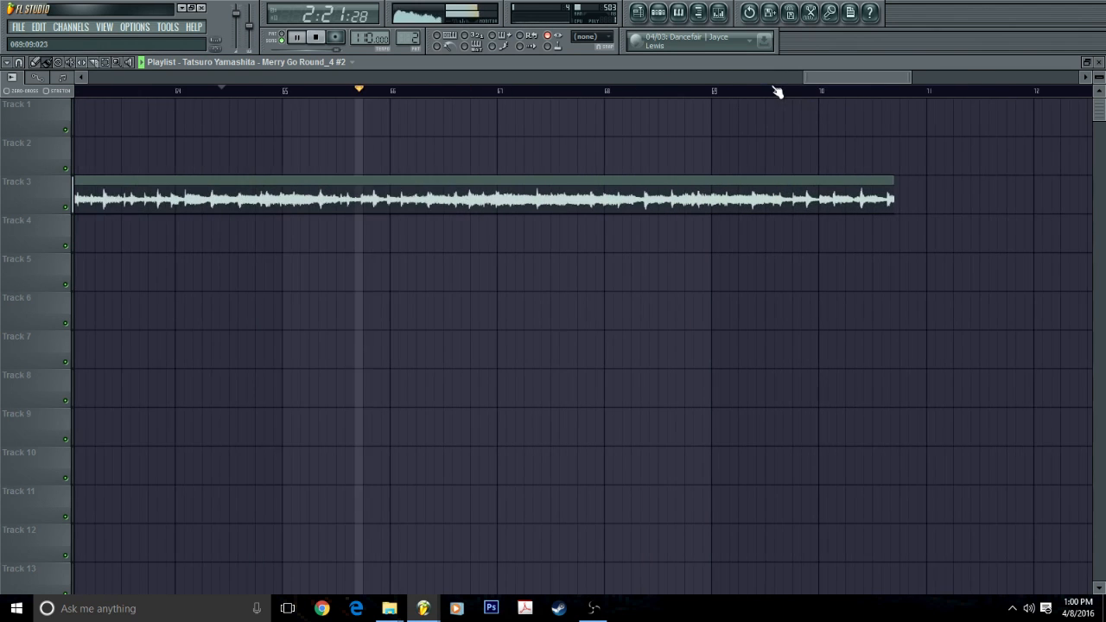
left_click_drag(873, 183, 722, 166)
scroll(704, 89, "up", 3)
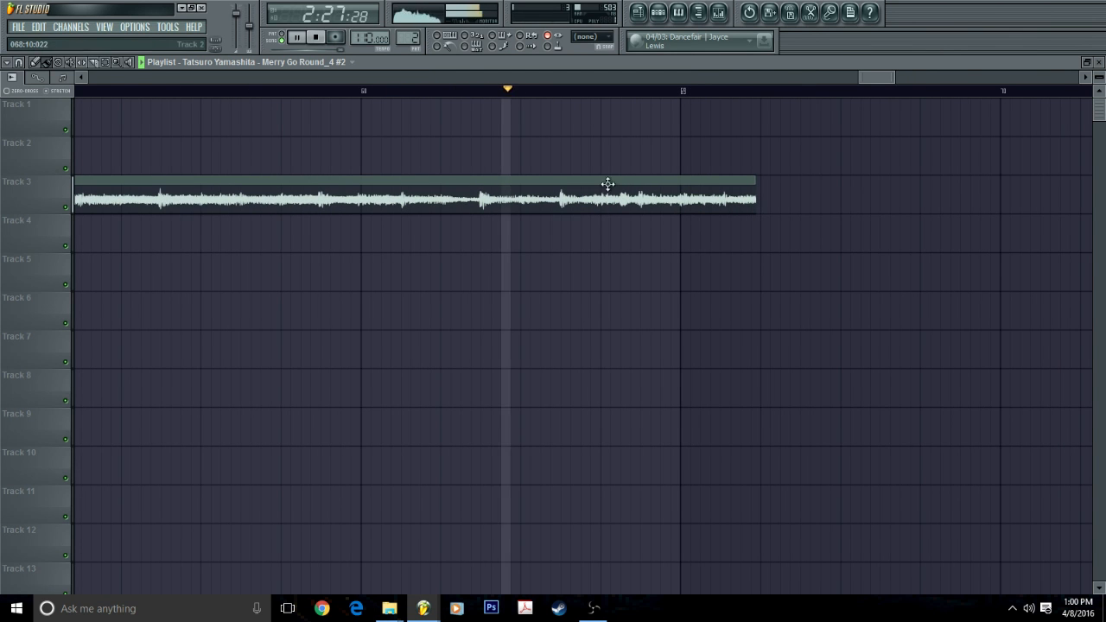
Stretch the Merry Go Round_4 clip's end to bar 69, checking its timing by playback.
left_click_drag(750, 185, 711, 190)
key("space")
left_click(436, 89)
key("space")
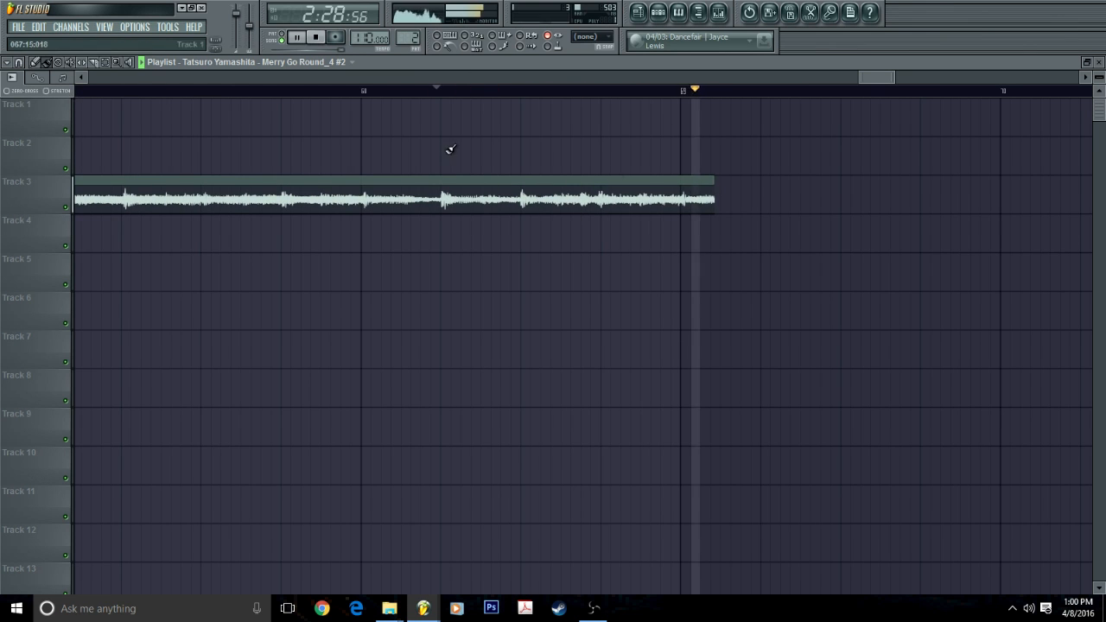
key("space")
left_click_drag(722, 194, 682, 168)
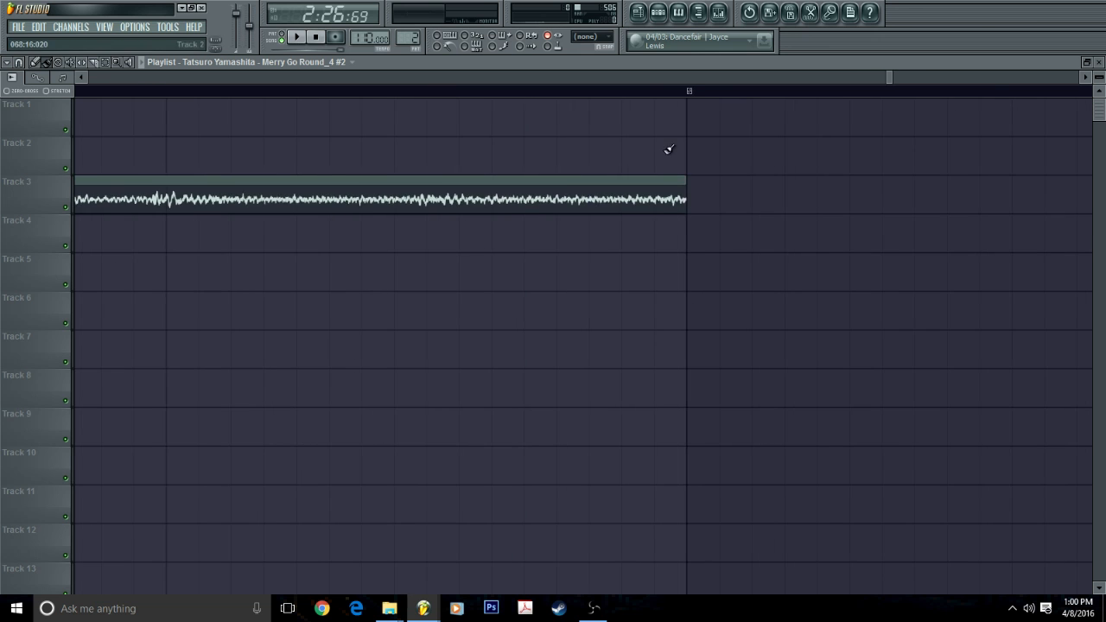
scroll(661, 99, "down", 3)
key("space")
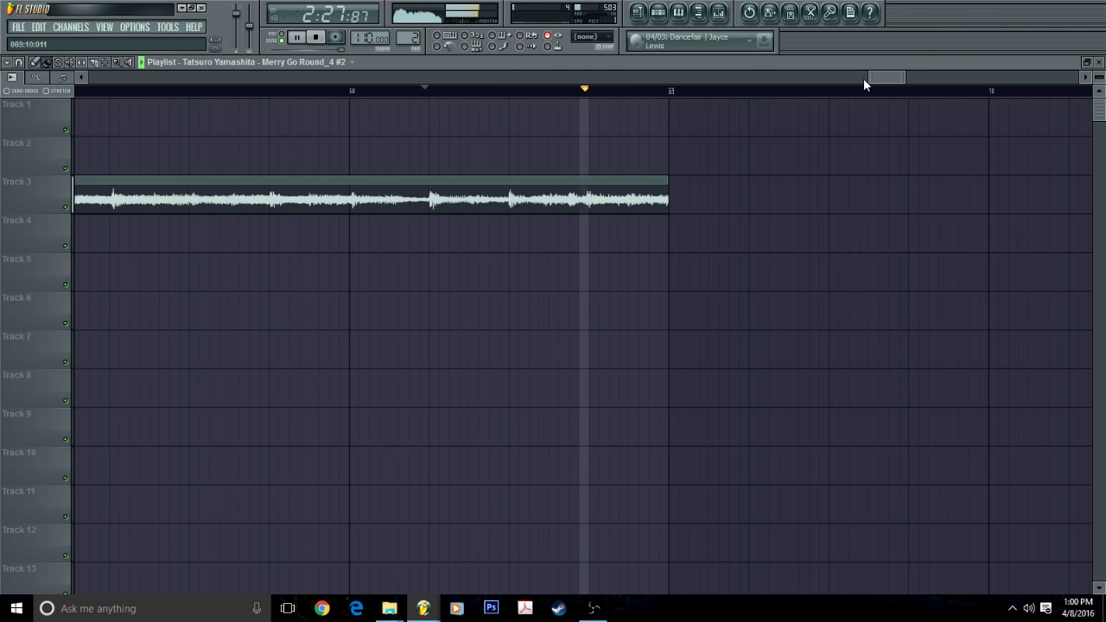
key("space")
Move the Merry Go Round_4 clip to start one beat before bar 57 and shorten the Track 4 clip to meet it.
left_click_drag(868, 76, 602, 89)
scroll(606, 99, "up", 5)
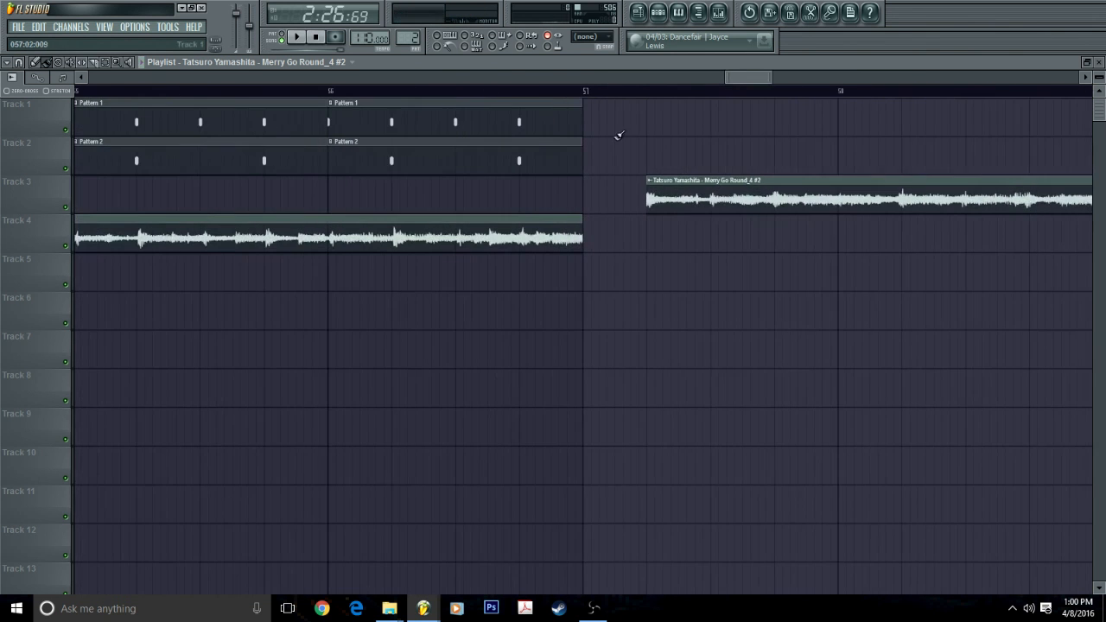
left_click_drag(651, 200, 519, 208)
scroll(521, 97, "up", 5)
left_click_drag(864, 226, 509, 218)
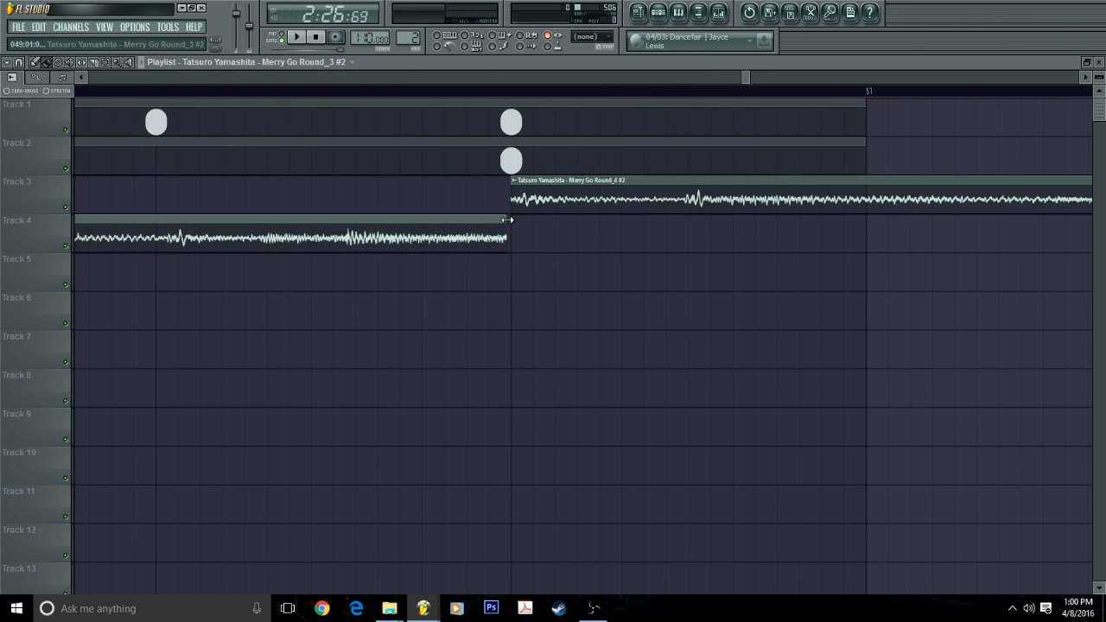
Switch to finer snapping and add short Pattern 1 slices on Track 1 just before bar 57.
scroll(535, 95, "down", 5)
left_click(536, 116)
left_click(18, 63)
left_click(47, 256)
left_click(626, 115)
left_click(18, 63)
left_click_drag(845, 113, 537, 116)
left_click(47, 124)
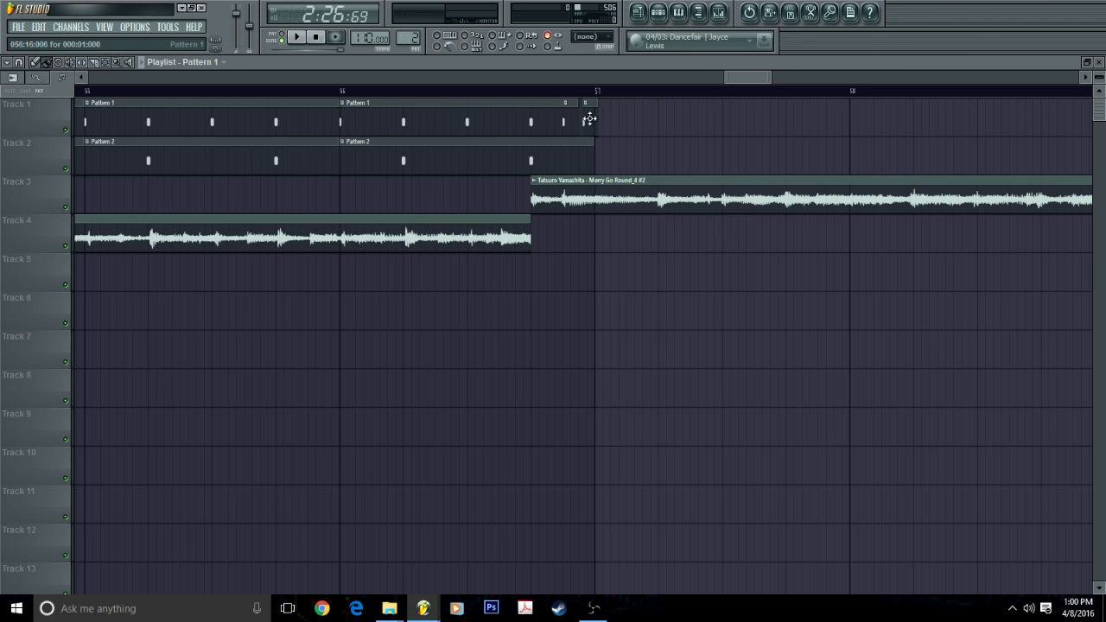
Copy a block of Pattern 1 and Pattern 2 clips further along Tracks 1 and 2 to extend the drums.
scroll(596, 91, "down", 7)
left_click(105, 63)
left_click_drag(308, 166, 442, 112)
left_click_drag(311, 122, 899, 121)
Listen to the passage around the drum gap at bar 60 and extend the Merry Go Round_4 clip on Track 3 past bar 70.
scroll(600, 93, "up", 8)
left_click(493, 91)
key("space")
scroll(493, 94, "down", 5)
scroll(899, 93, "up", 5)
scroll(833, 102, "up", 2)
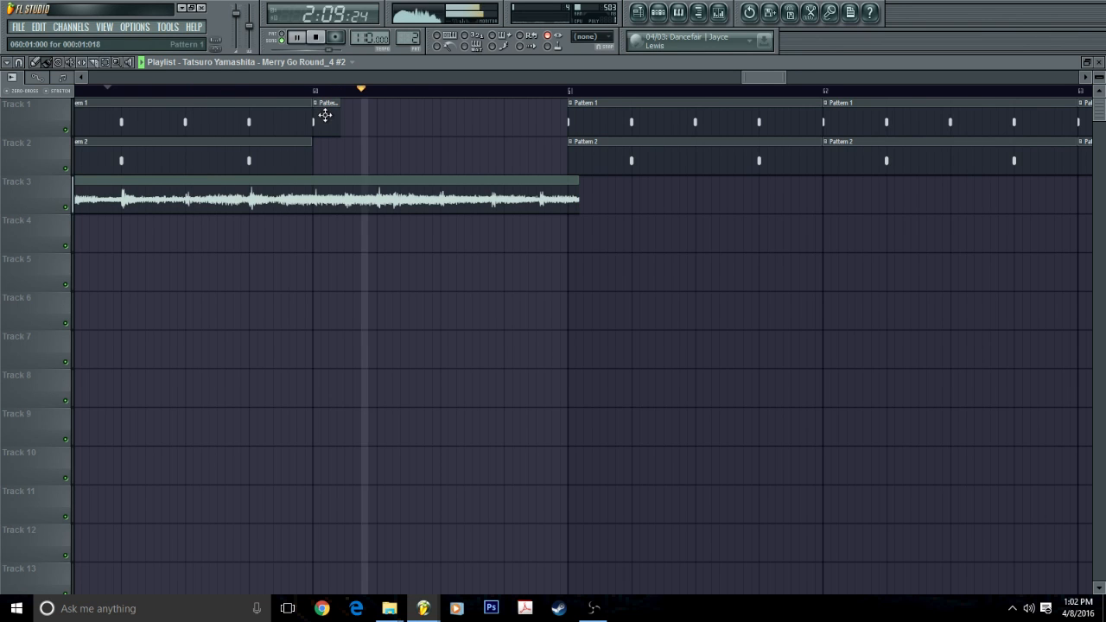
scroll(329, 91, "down", 5)
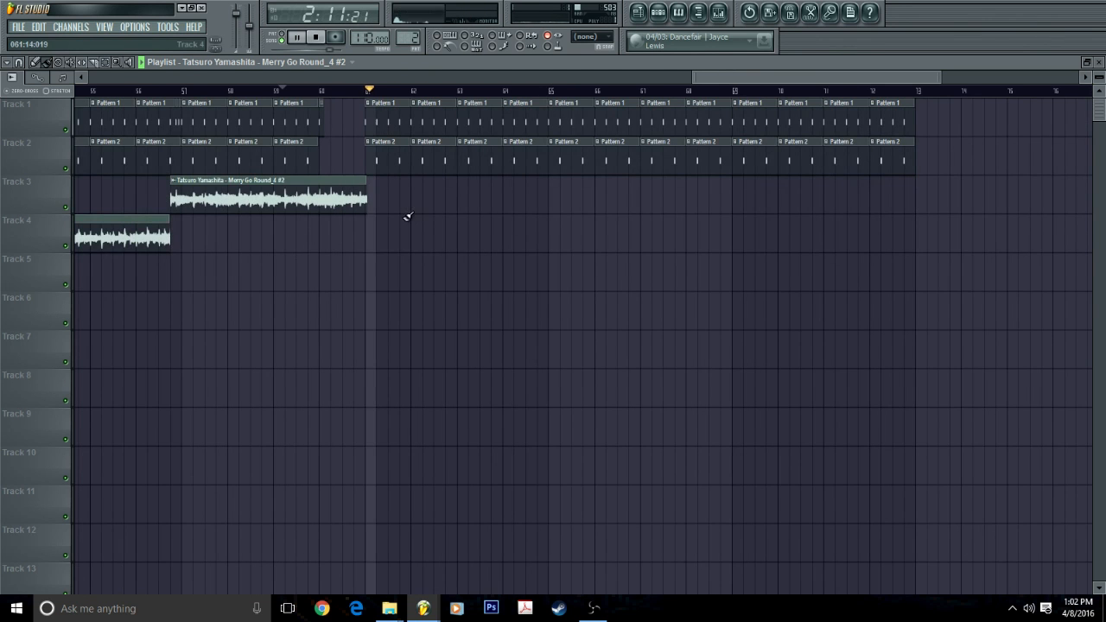
left_click_drag(379, 200, 806, 198)
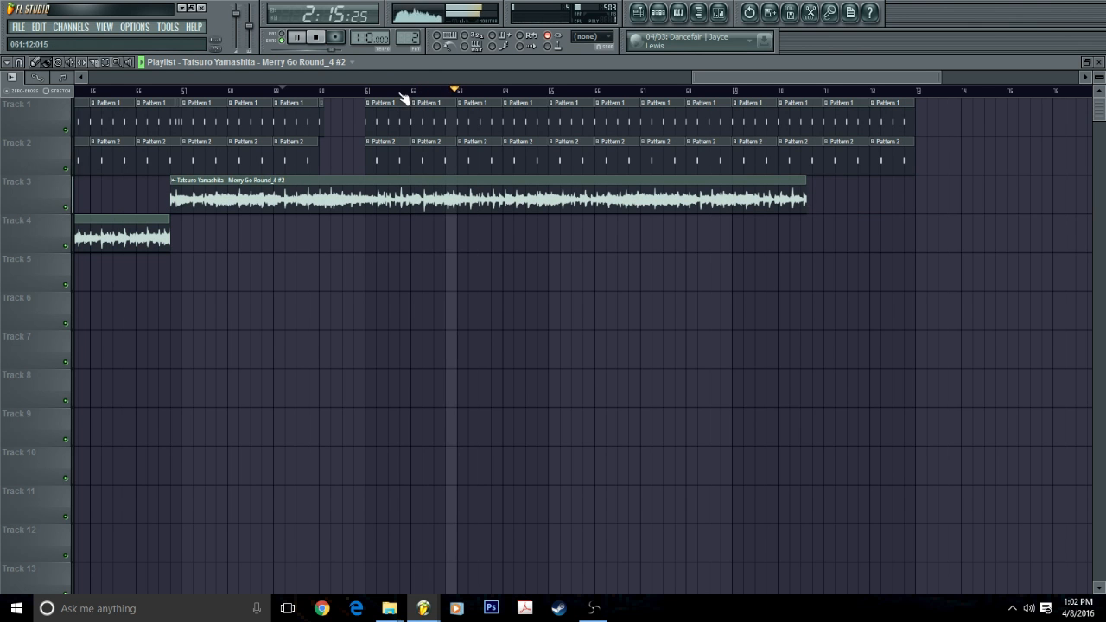
Listen to the end of the Merry Go Round_4 clip on Track 3 and stretch it slightly shorter to line up with the drums.
left_click(795, 91)
scroll(800, 92, "up", 3)
scroll(803, 96, "up", 2)
key("space")
key("space")
key("space")
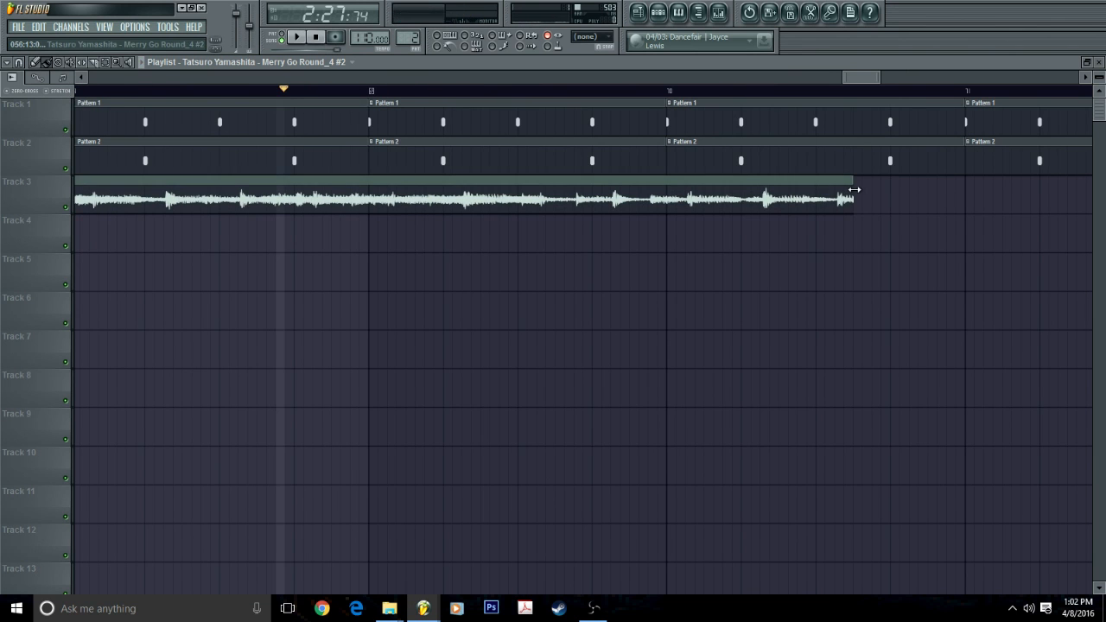
left_click_drag(853, 192, 830, 192)
key("space")
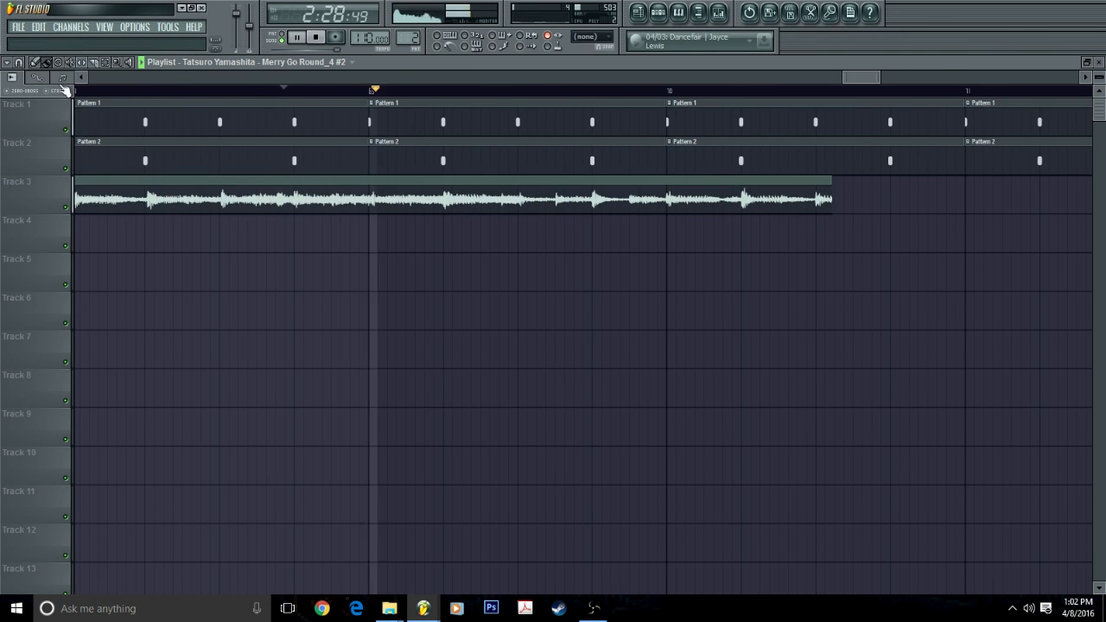
Trim the Merry Go Round_4 clip to end at bar 69 and delete the Pattern 1 and Pattern 2 clips beyond it.
left_click_drag(832, 198, 369, 164)
key("space")
scroll(370, 92, "up", 8)
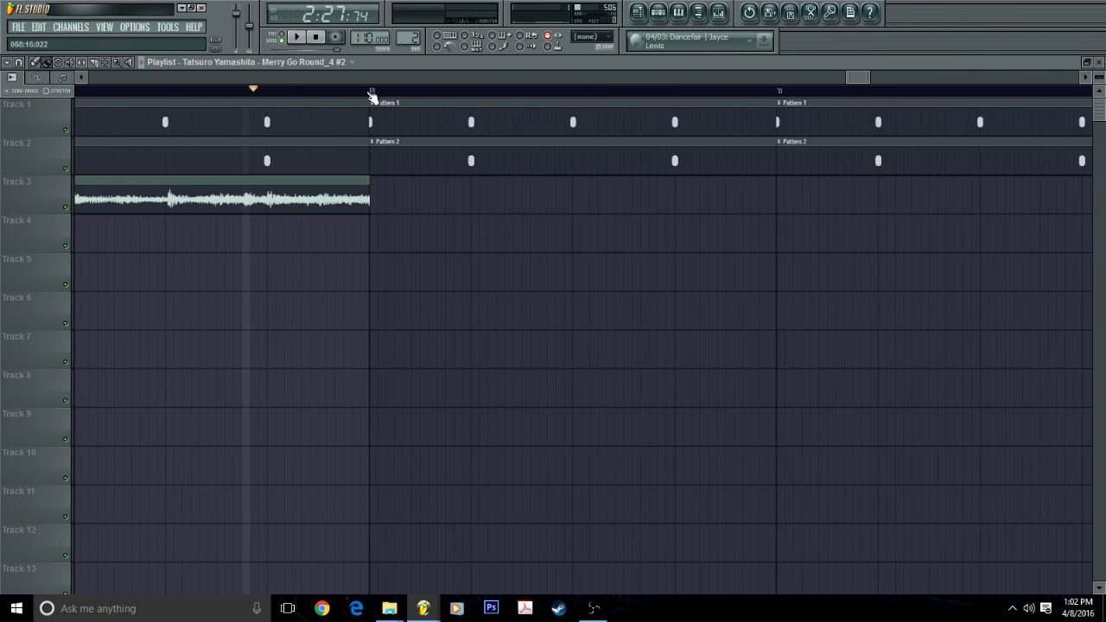
scroll(386, 90, "down", 10)
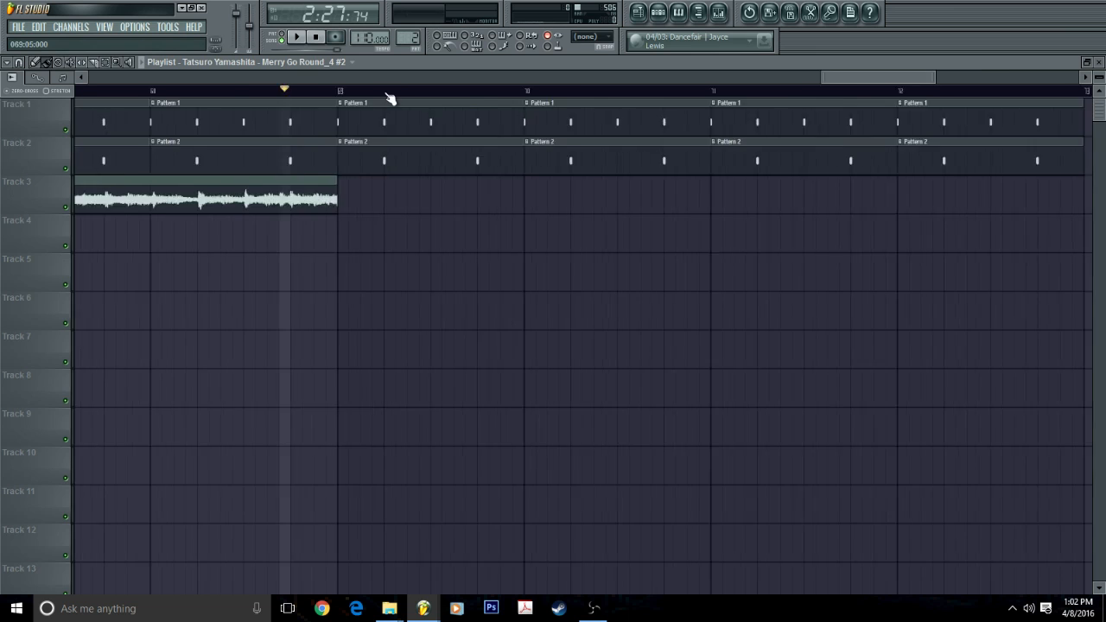
left_click(106, 63)
left_click_drag(719, 160, 85, 45)
key("Delete")
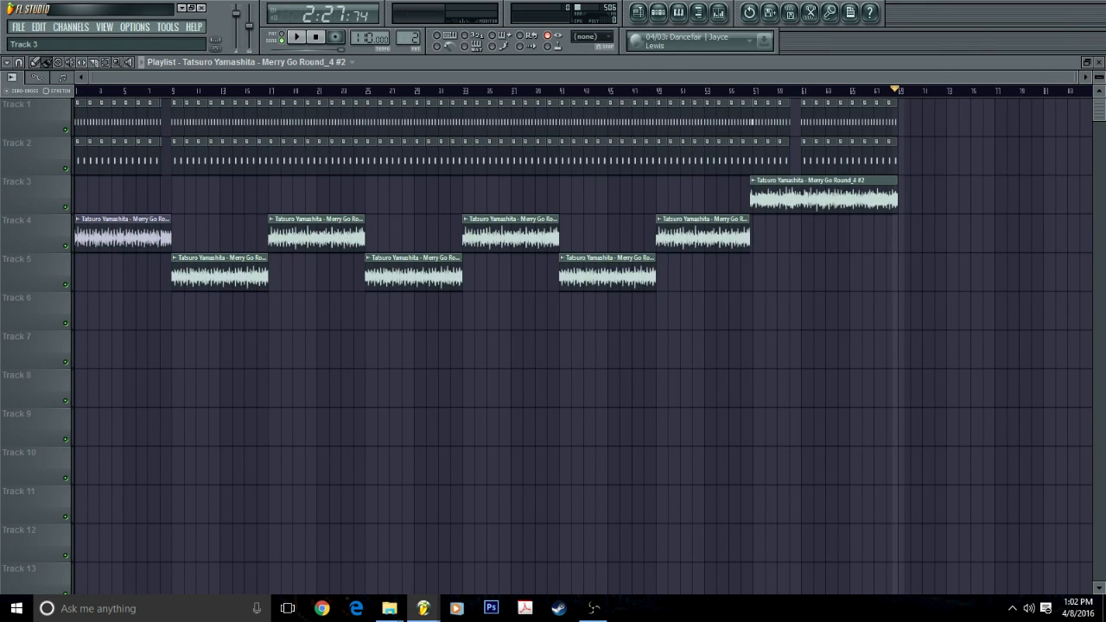
Move the Merry Go Round_4 clip from Track 3 down to Track 5, keeping its start just before bar 57.
left_click(658, 14)
left_click(19, 63)
left_click(52, 192)
left_click_drag(772, 209, 773, 288)
scroll(758, 92, "up", 6)
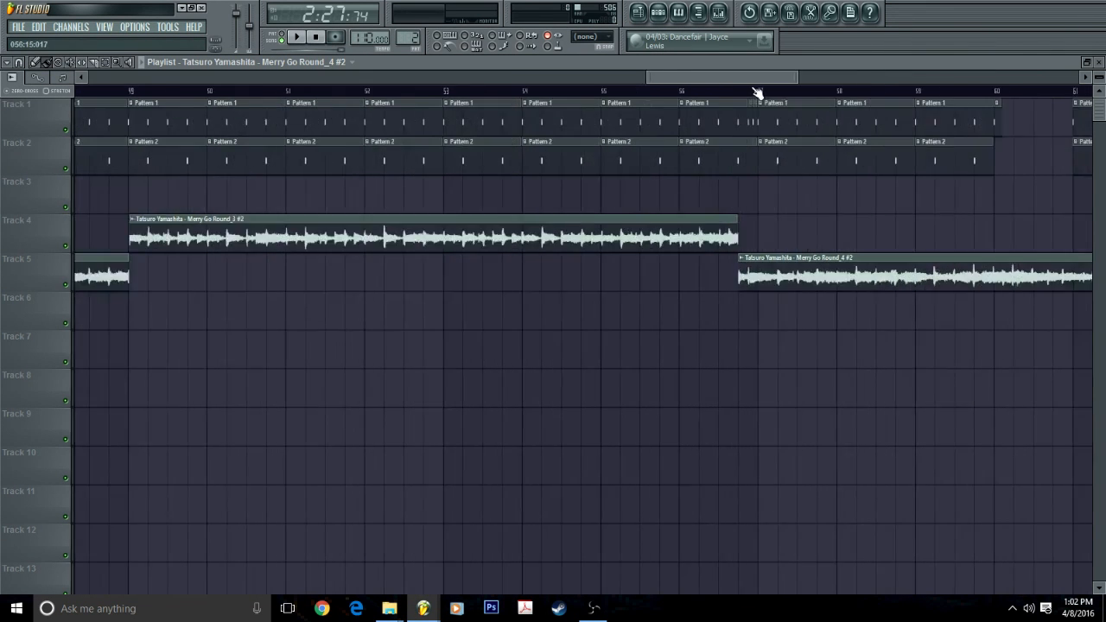
scroll(758, 92, "down", 6)
Create Pattern 3 with HH on every second step and place it on Track 3 over bars 17–24, 33–40 and 49–56.
left_click(659, 13)
left_click(707, 310)
left_click(702, 335)
left_click(738, 186)
left_click(749, 229)
left_click(658, 13)
left_click_drag(270, 197, 746, 197)
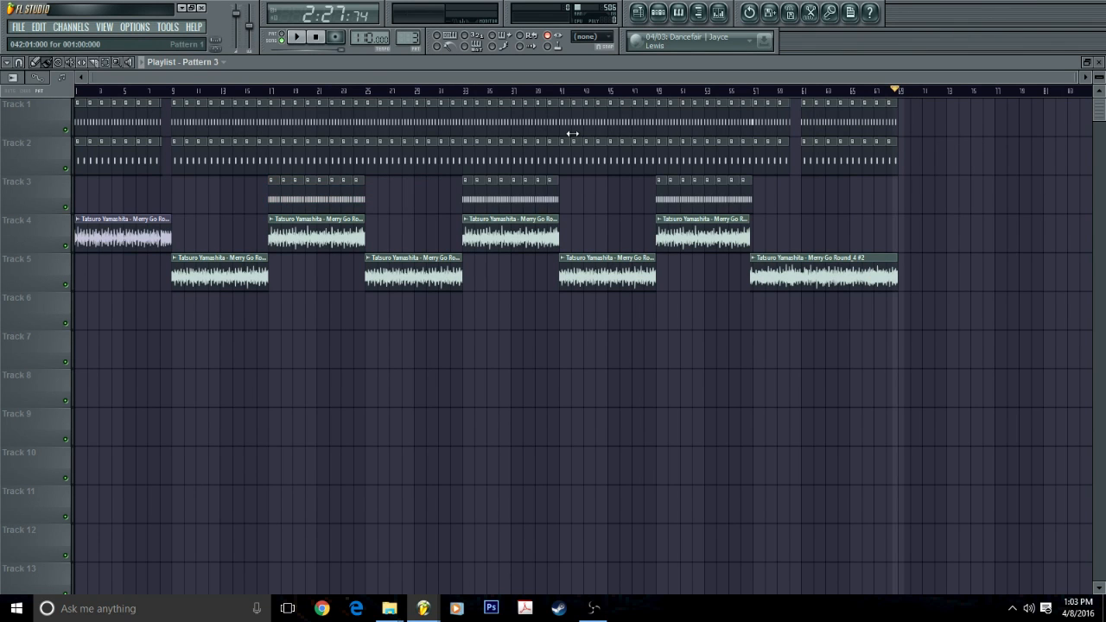
Play from about bar 16 and lower the HH mixer track volume to 70% (-7.3 dB).
left_click(257, 91)
left_click(718, 12)
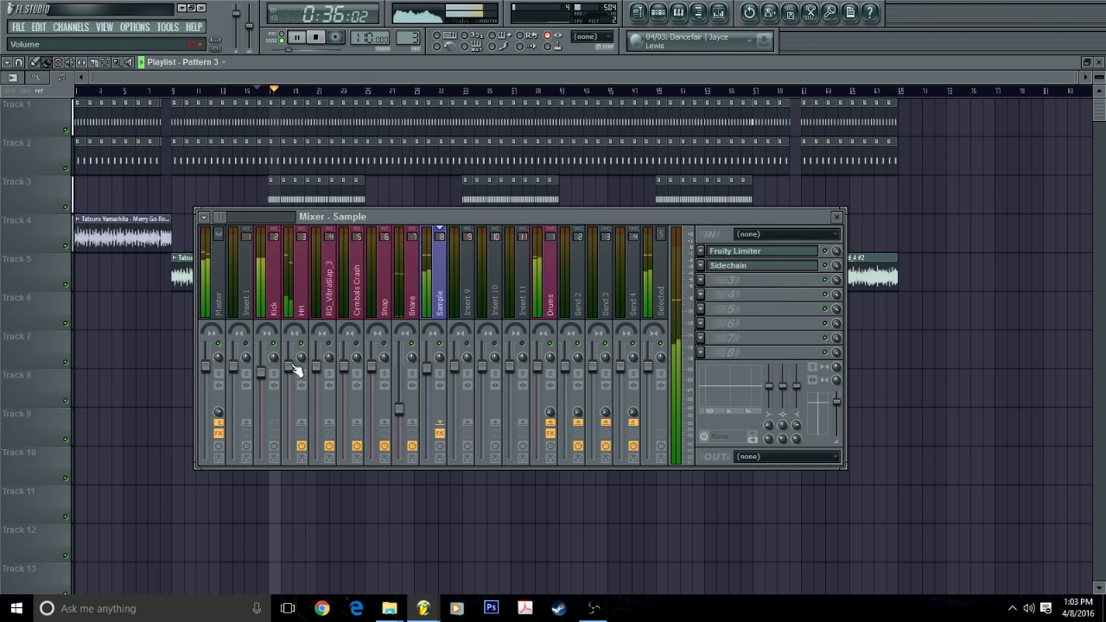
left_click_drag(292, 370, 291, 383)
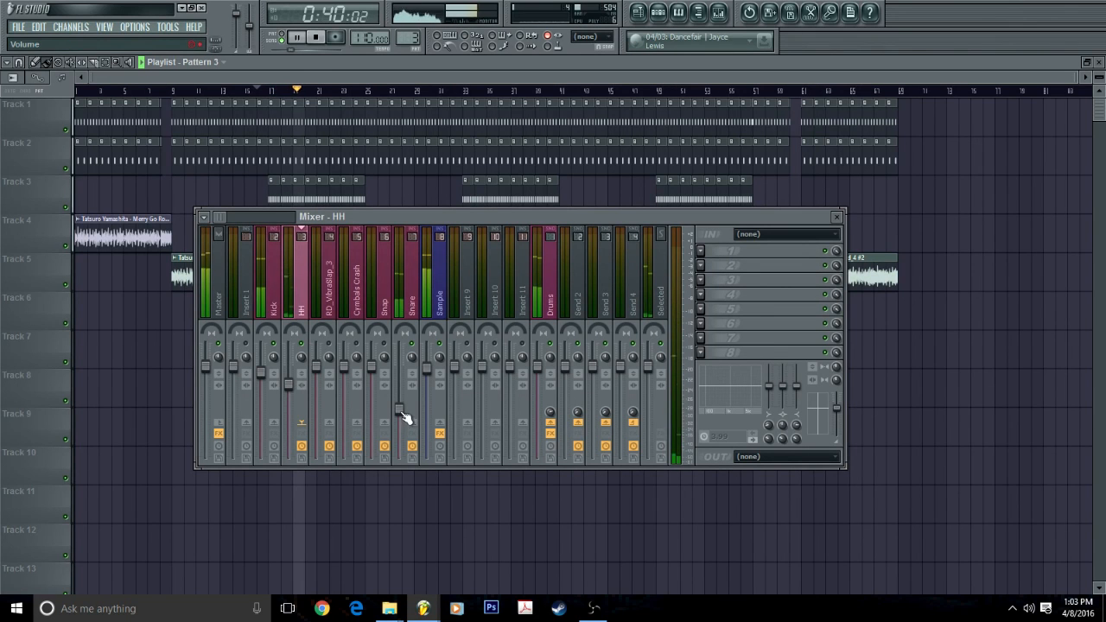
left_click(402, 414)
left_click_drag(288, 383, 288, 394)
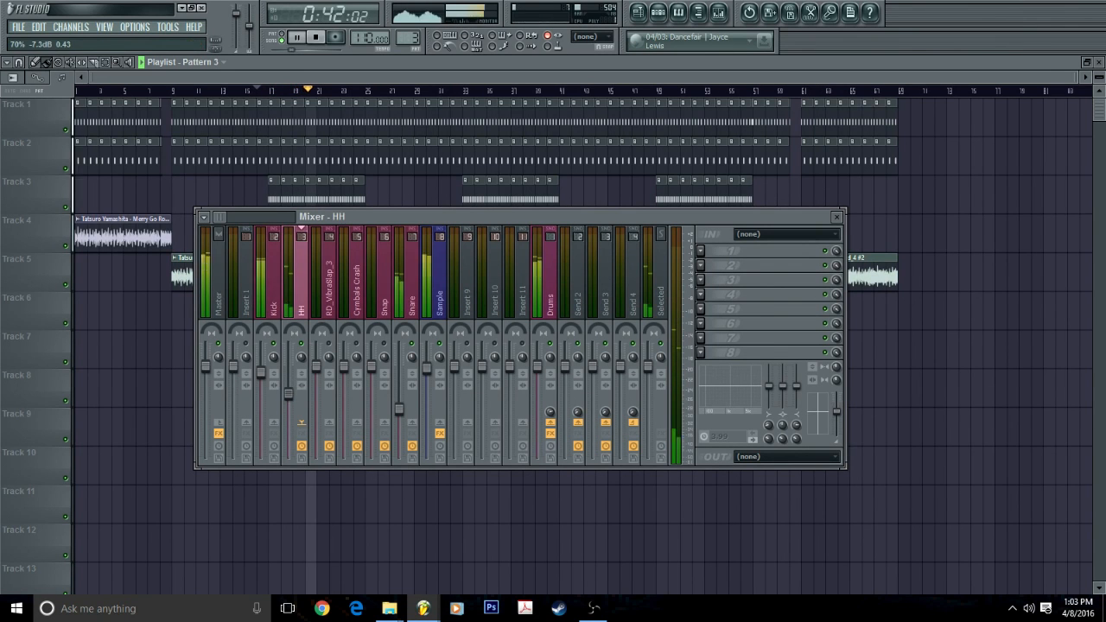
key("XF86AudioRaiseVolume")
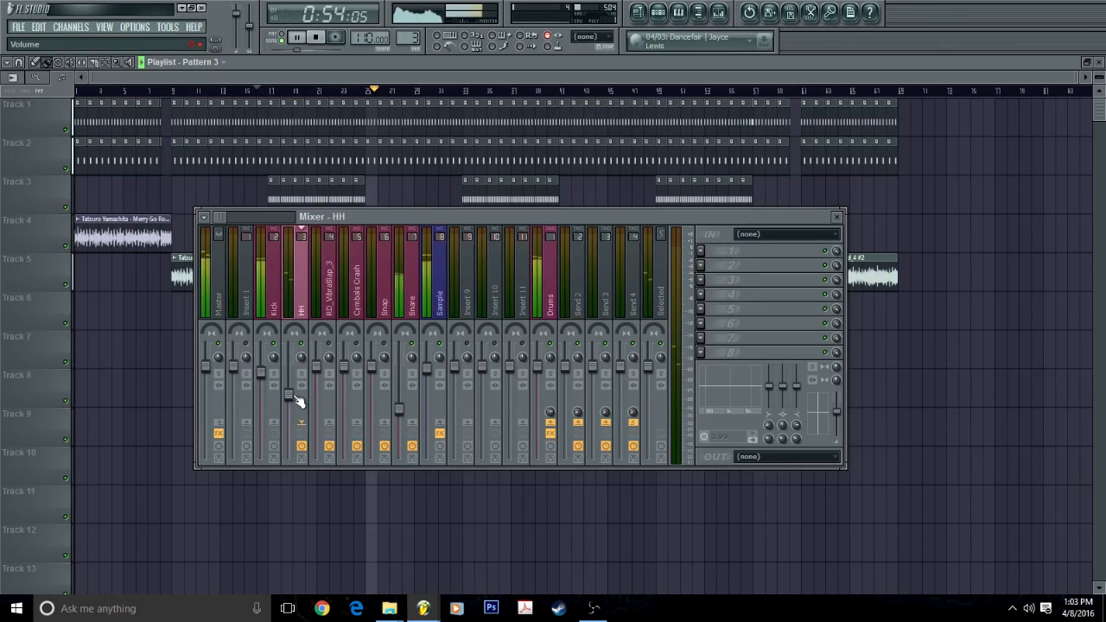
left_click(838, 216)
key("space")
Cut a short Merry Go Round_2 tail without snapping, place it over the last two beats of bar 24 on Track 4, and listen to it.
scroll(227, 95, "up", 3)
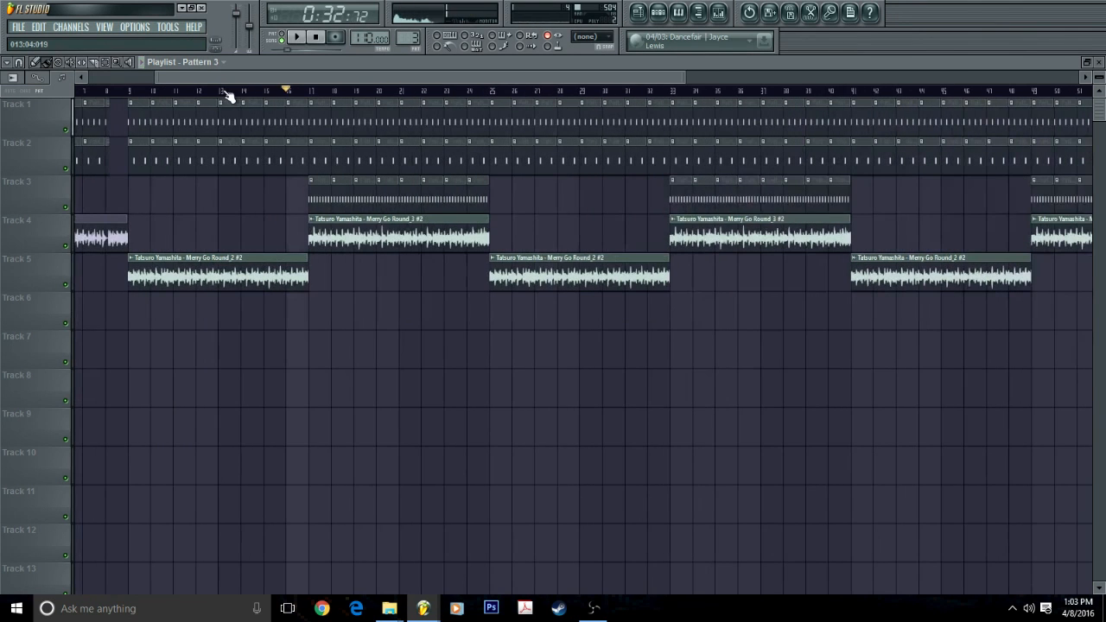
left_click(331, 332)
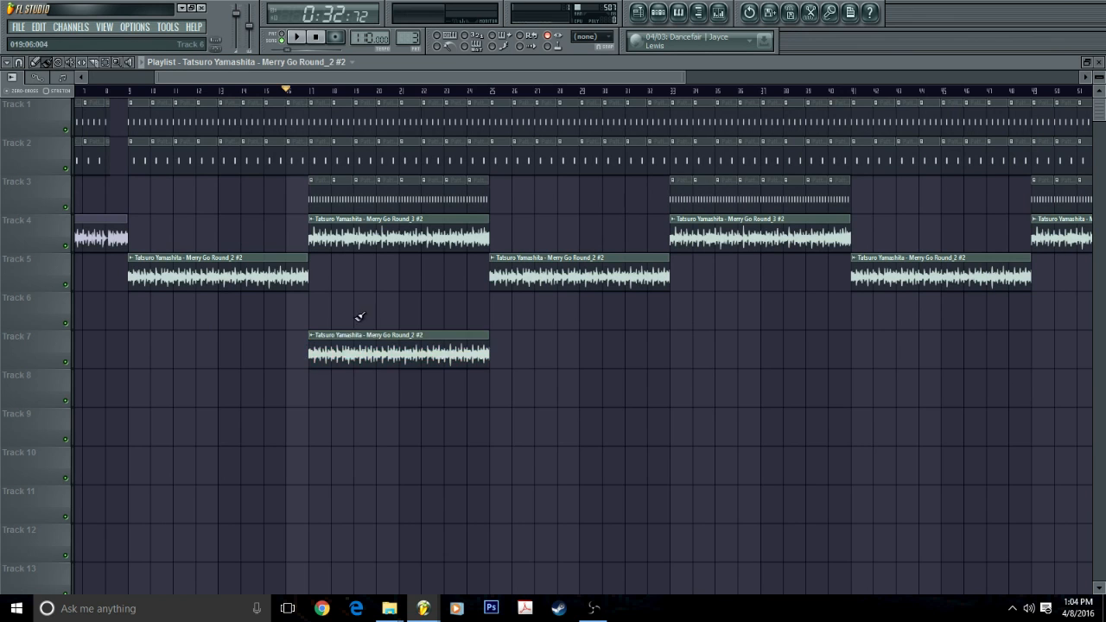
left_click_drag(309, 358, 470, 359)
scroll(425, 188, "up", 5)
left_click(19, 63)
left_click(24, 129)
scroll(480, 92, "up", 3)
left_click_drag(370, 350, 524, 238)
scroll(644, 232, "up", 3)
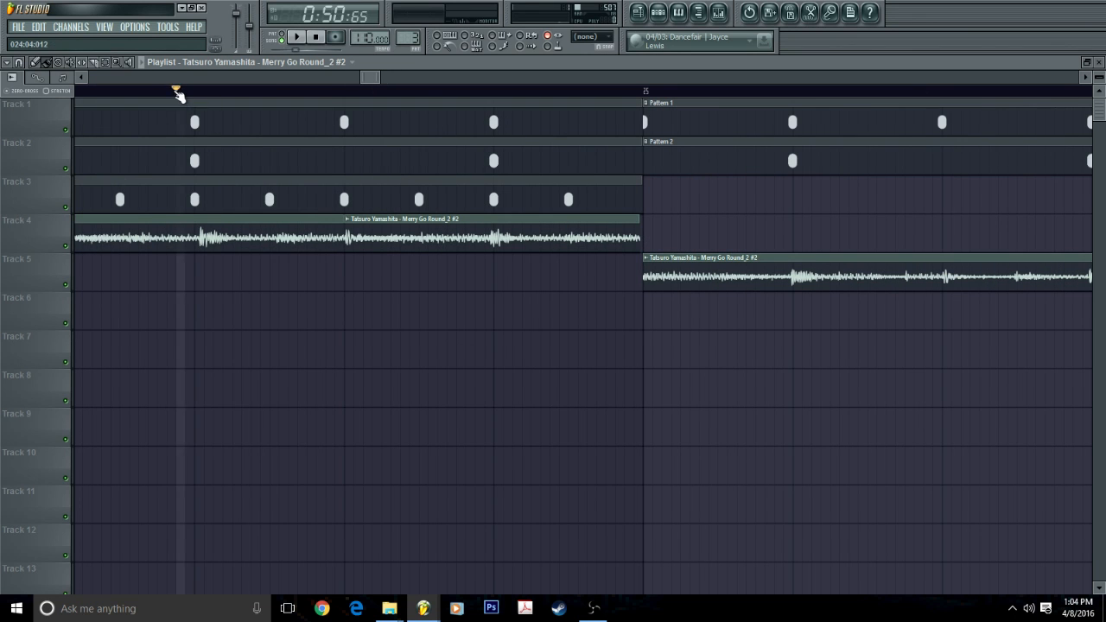
key("space")
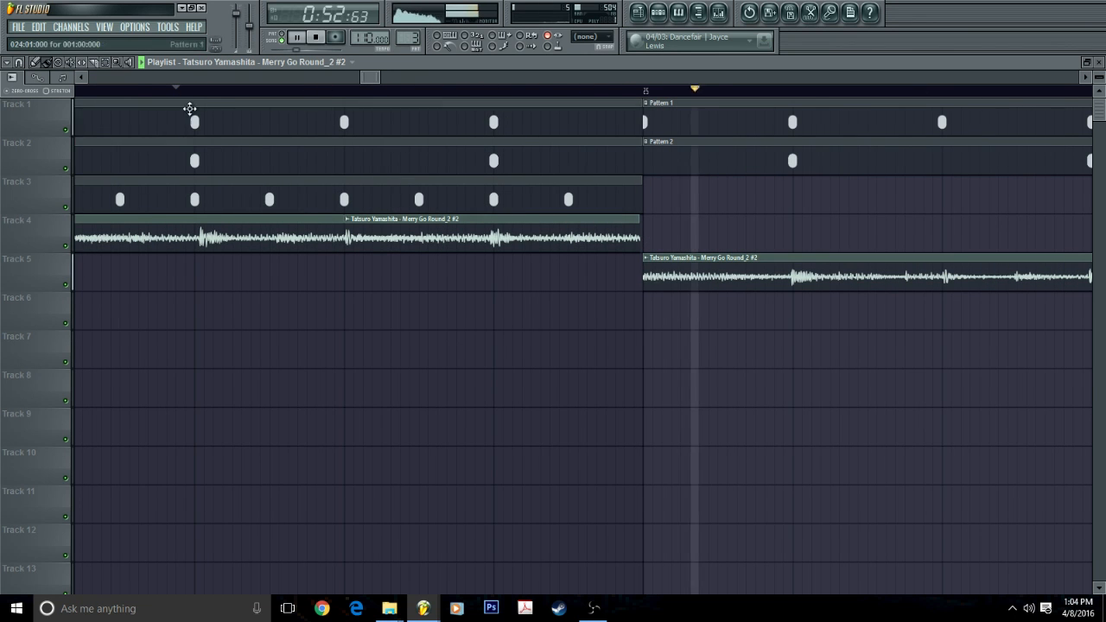
key("space")
Turn snapping back on and replace the Track 4 clips at bars 33 and 49 with copies of the edited bar 17 section.
left_click(19, 62)
left_click(56, 166)
left_click(19, 62)
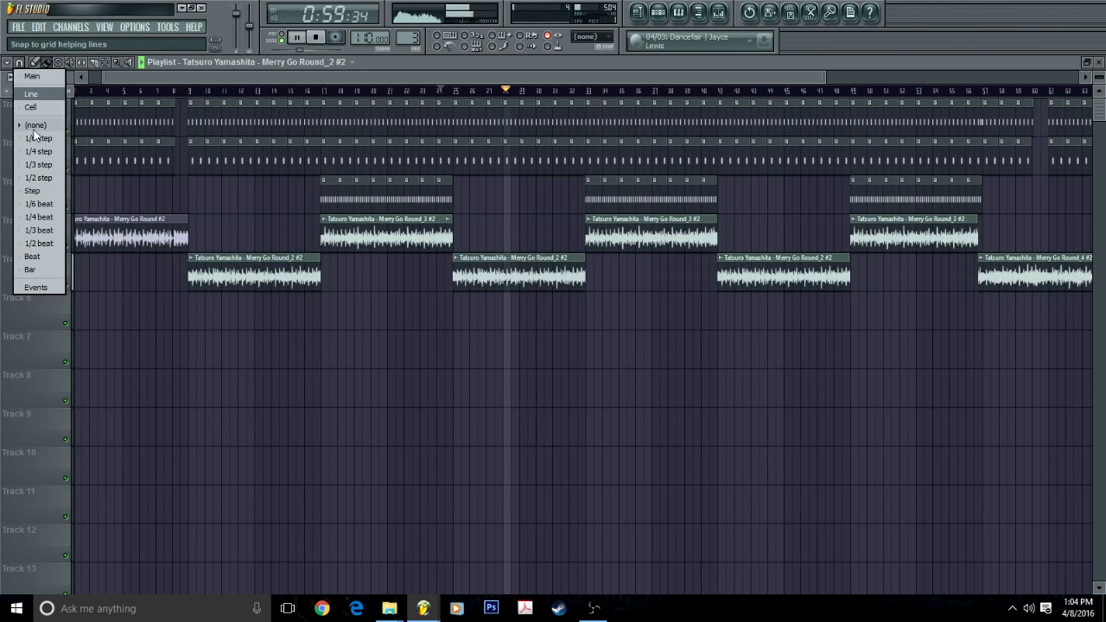
left_click(39, 258)
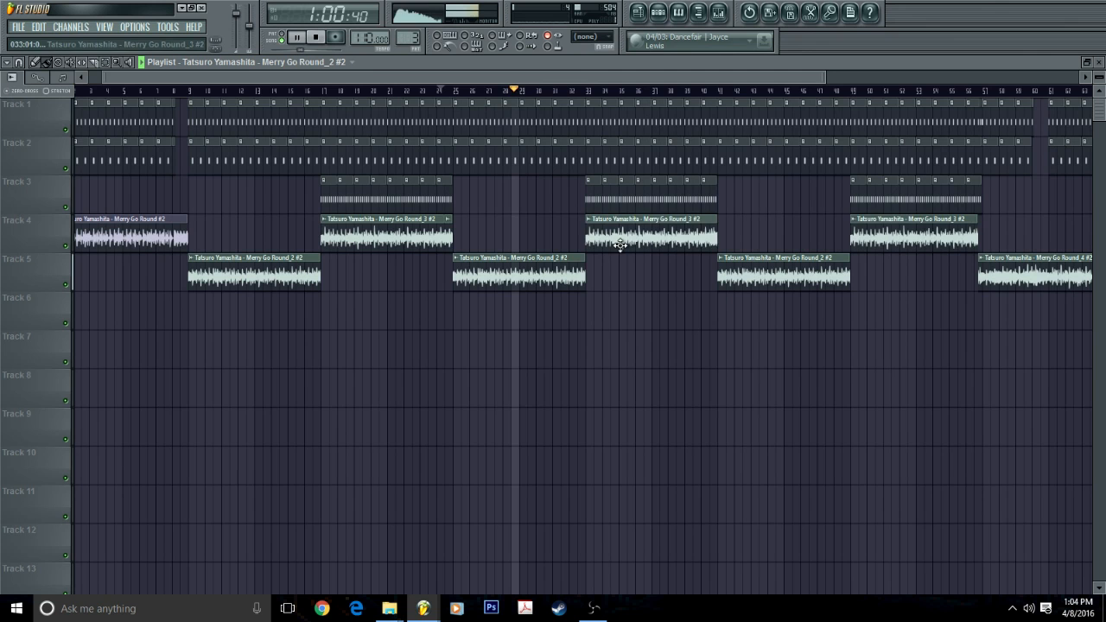
right_click(622, 244)
right_click(925, 250)
left_click(110, 63)
left_click_drag(339, 232, 605, 245)
Add Cymbals Crash as an audio clip on Track 6 at bars 9, 17, 25, 33, 41, 49, 57 and 61.
left_click(48, 63)
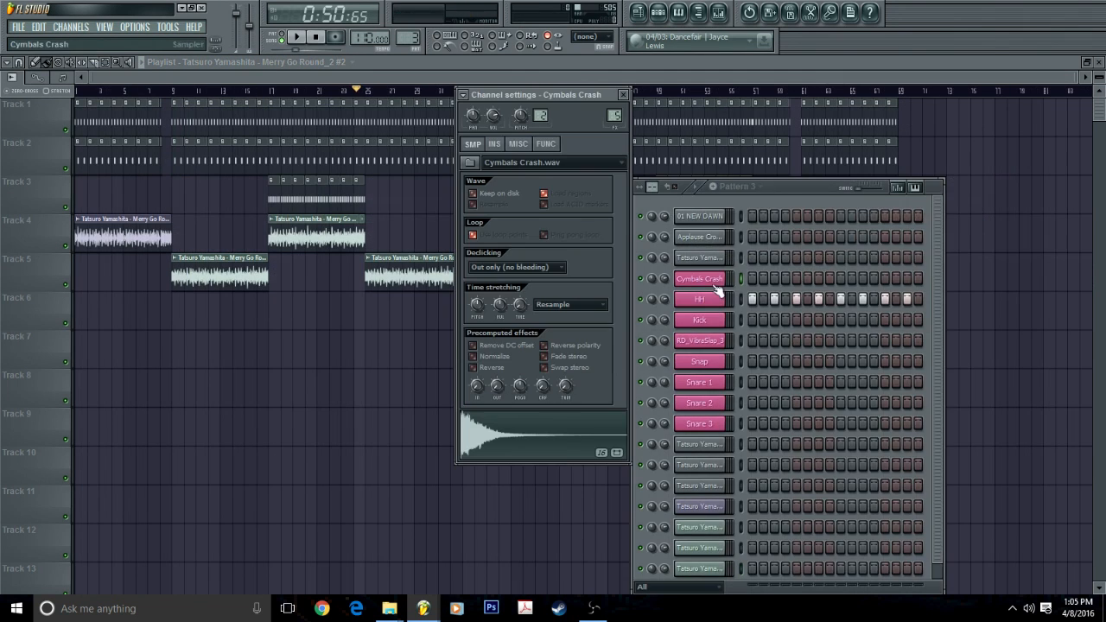
left_click_drag(449, 467, 184, 311)
left_click(177, 316)
left_click(274, 316)
left_click(371, 315)
left_click(468, 315)
left_click(565, 315)
scroll(785, 97, "up", 3)
left_click(744, 317)
scroll(810, 95, "down", 3)
Recolour the Cymbals Crash #2 audio clip channel orange.
left_click(656, 14)
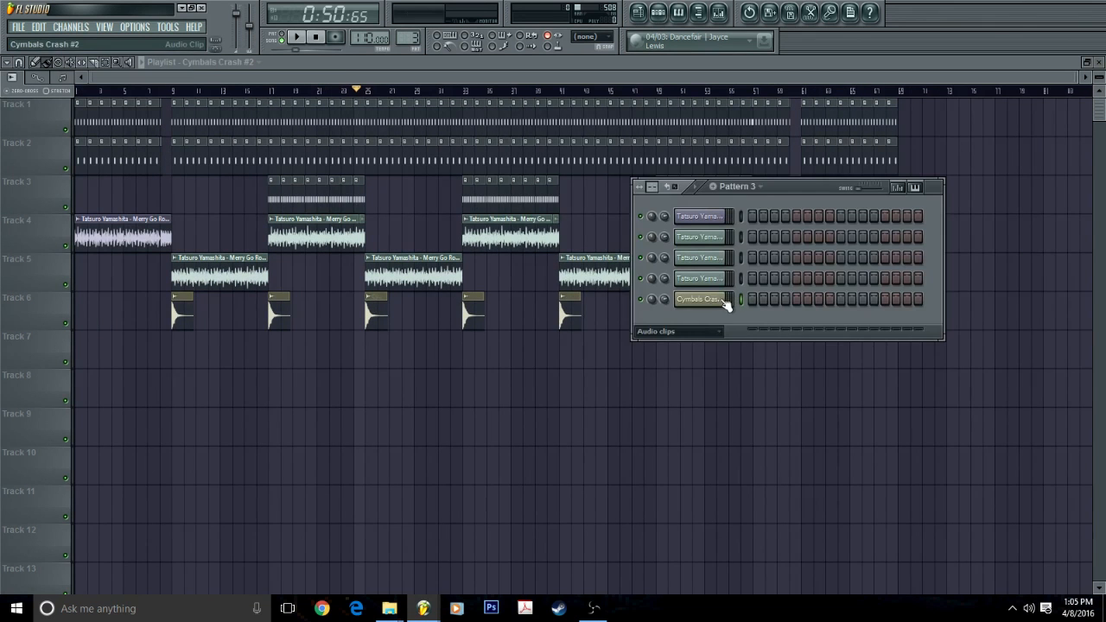
left_click(719, 300)
middle_click(714, 300)
left_click(806, 299)
left_click(833, 432)
key("Return")
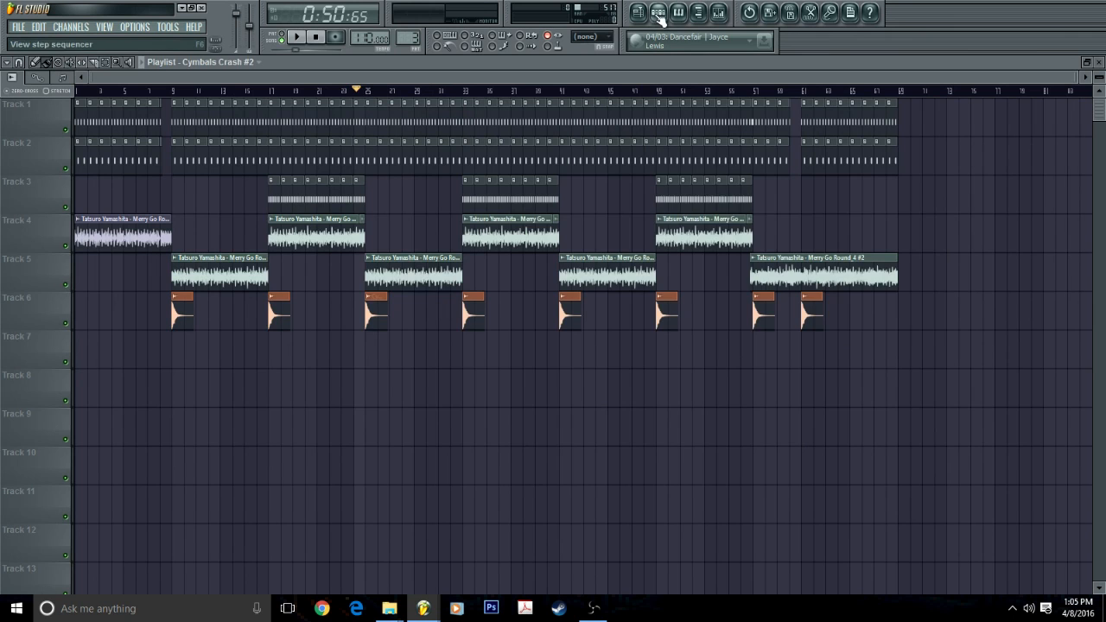
Play the section with the crashes and lower the Cymbals Crash mixer track volume to about 74% (-6.2 dB).
key("F9")
key("space")
left_click_drag(550, 217, 703, 348)
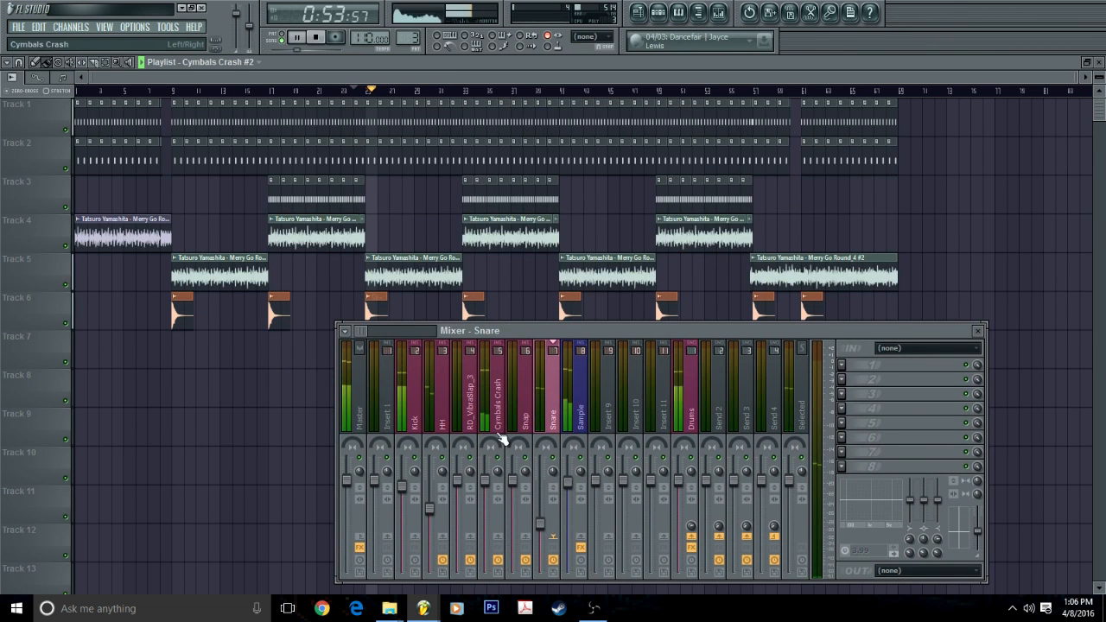
double_click(370, 300)
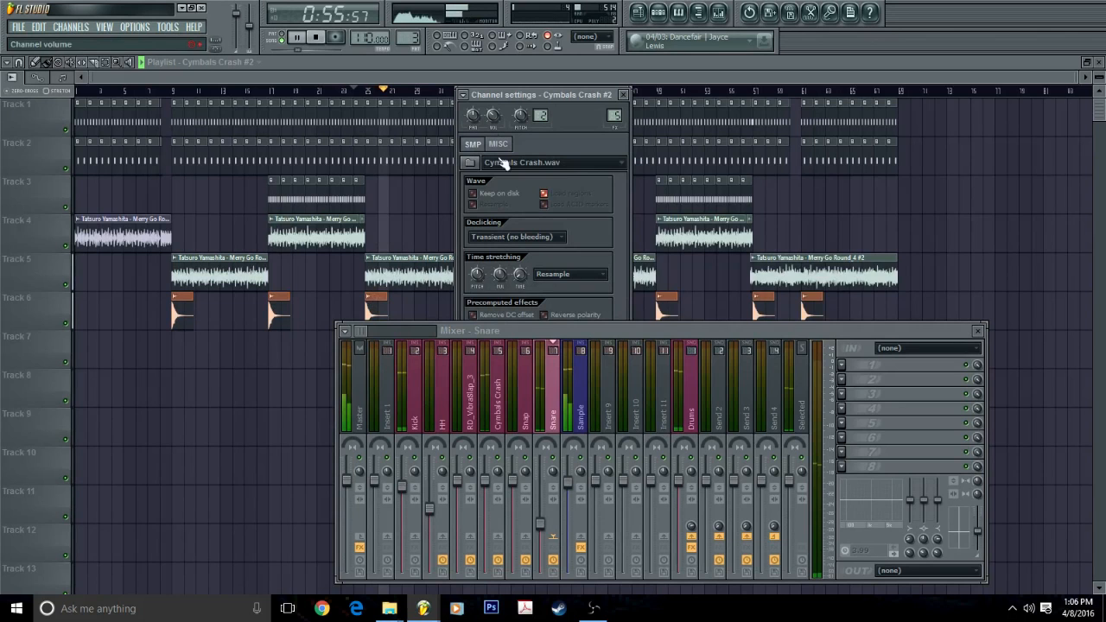
left_click_drag(551, 325, 557, 166)
left_click_drag(490, 327, 490, 337)
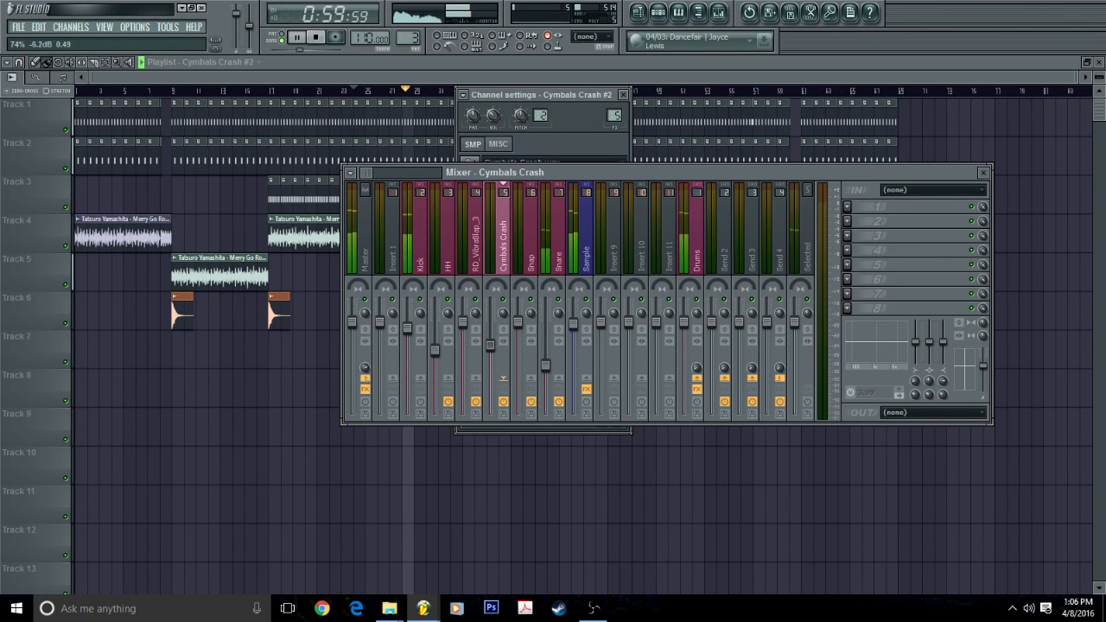
Rename the Cymbals Crash mixer track to Crash and the RD_VibraSlap_3 track to Vibraslap.
double_click(506, 266)
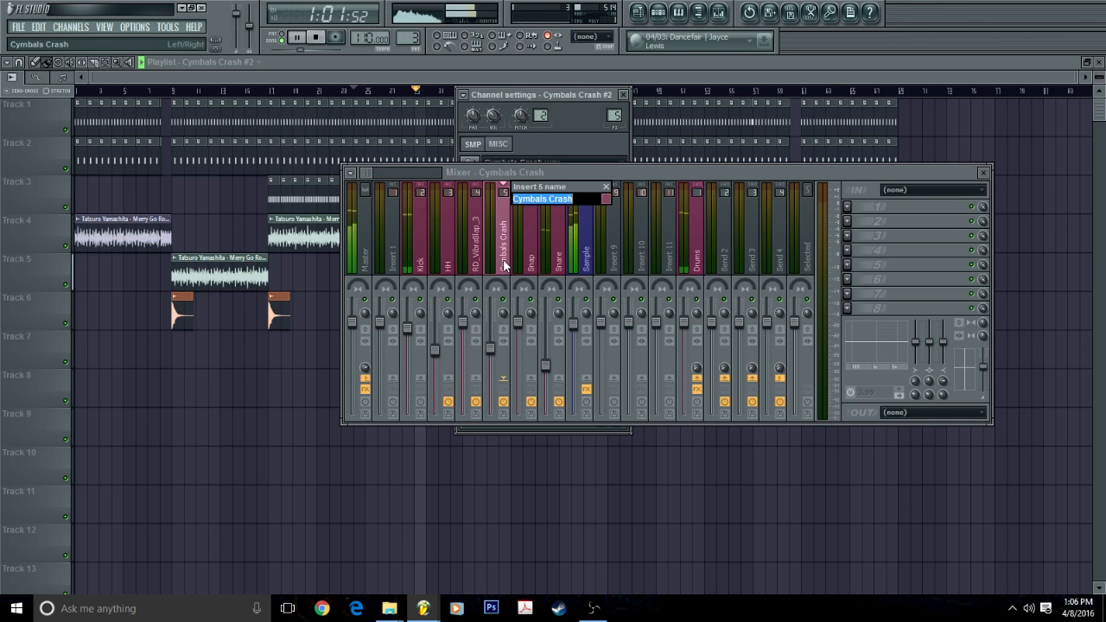
key("Return")
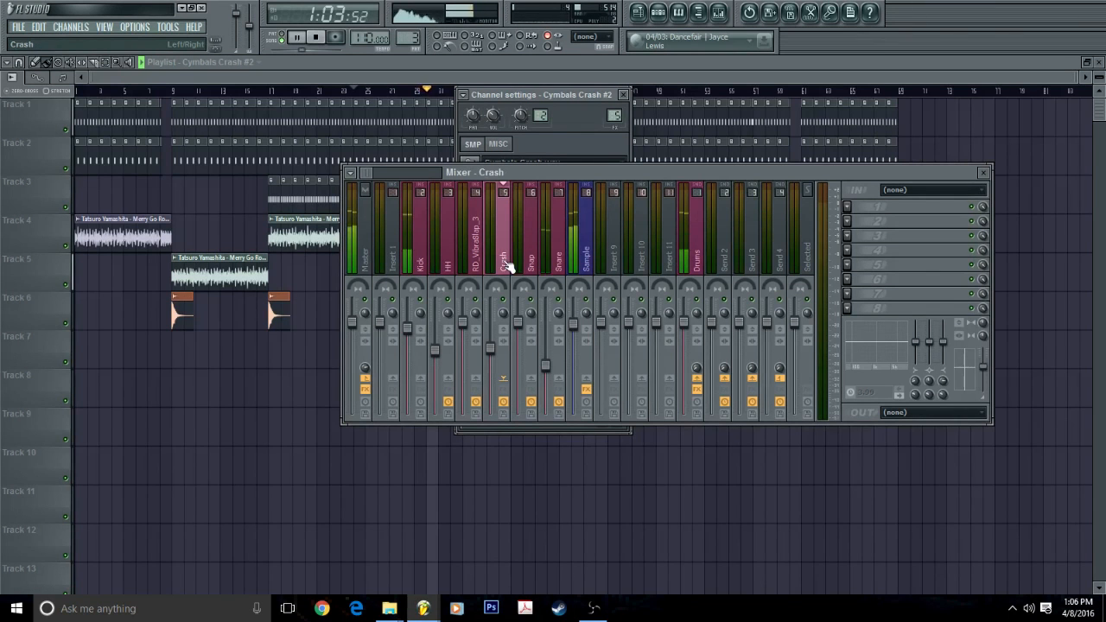
double_click(479, 264)
type("Vibra")
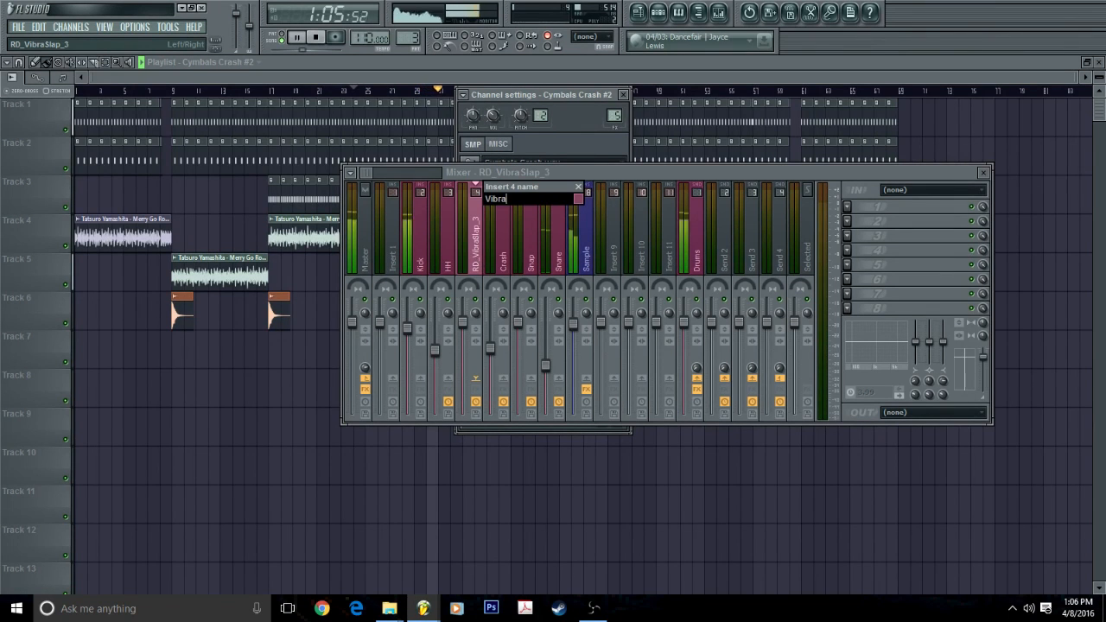
type("slap")
key("Return")
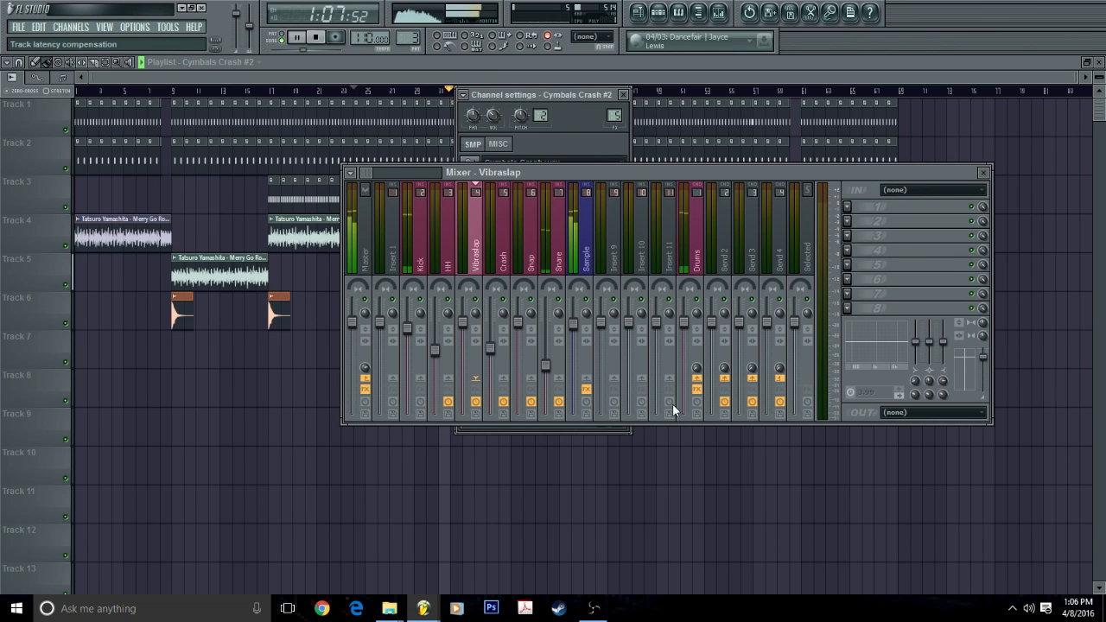
Close the crash channel settings and lower the HH mixer track volume slightly further.
right_click(681, 453)
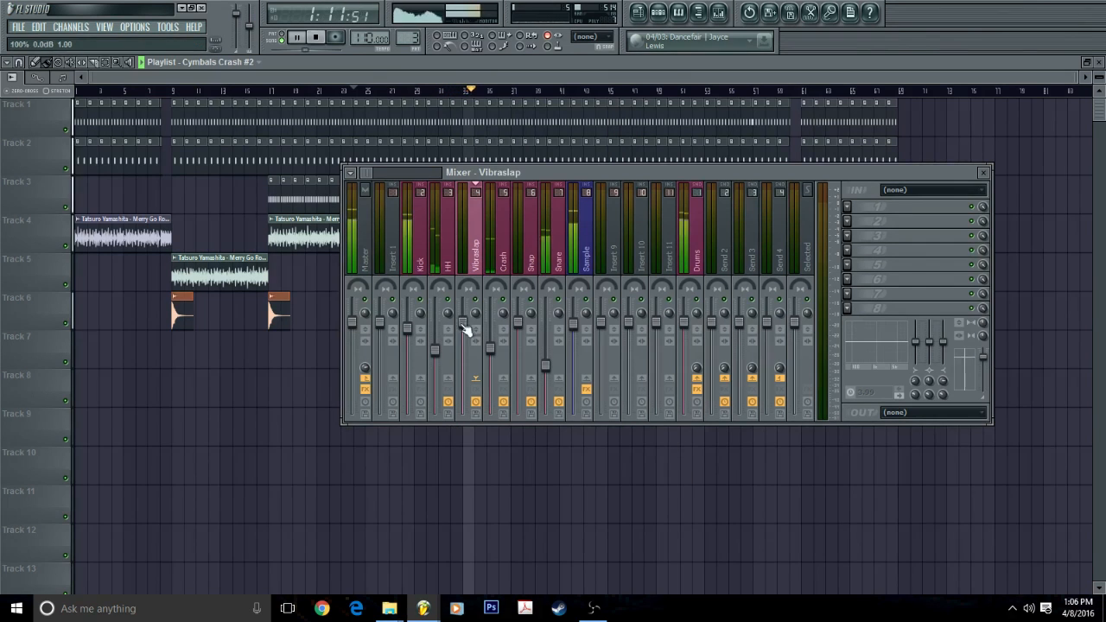
left_click_drag(436, 358, 436, 362)
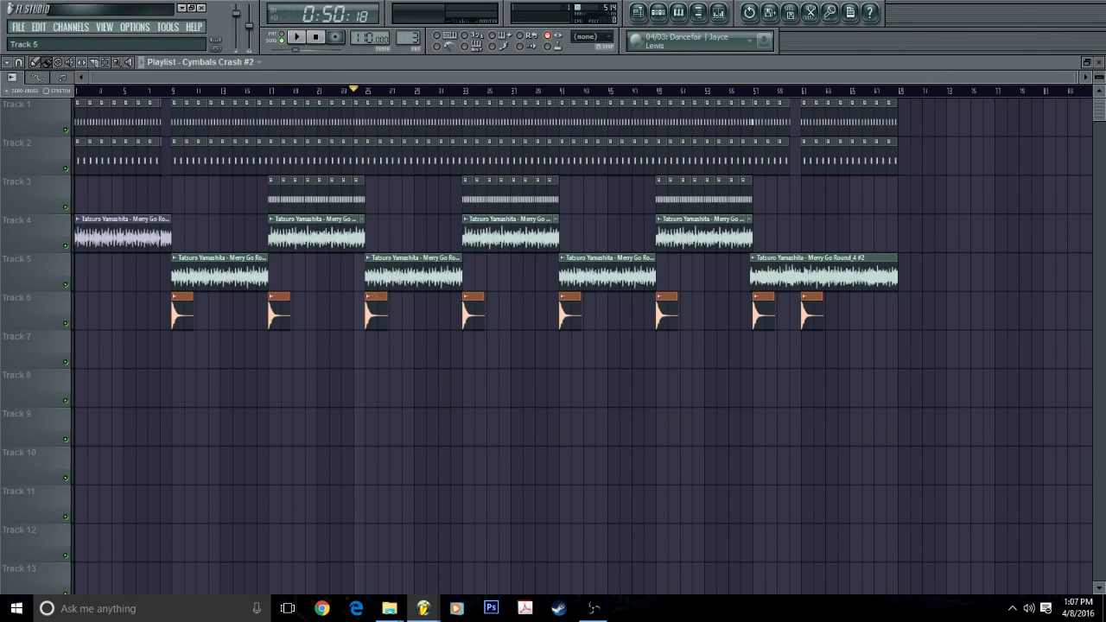
Place the Applause Crowd Cheering sound effect as an audio clip on Track 7 at bar 1.
key("F6")
left_click(700, 236)
left_click_drag(553, 455, 97, 356)
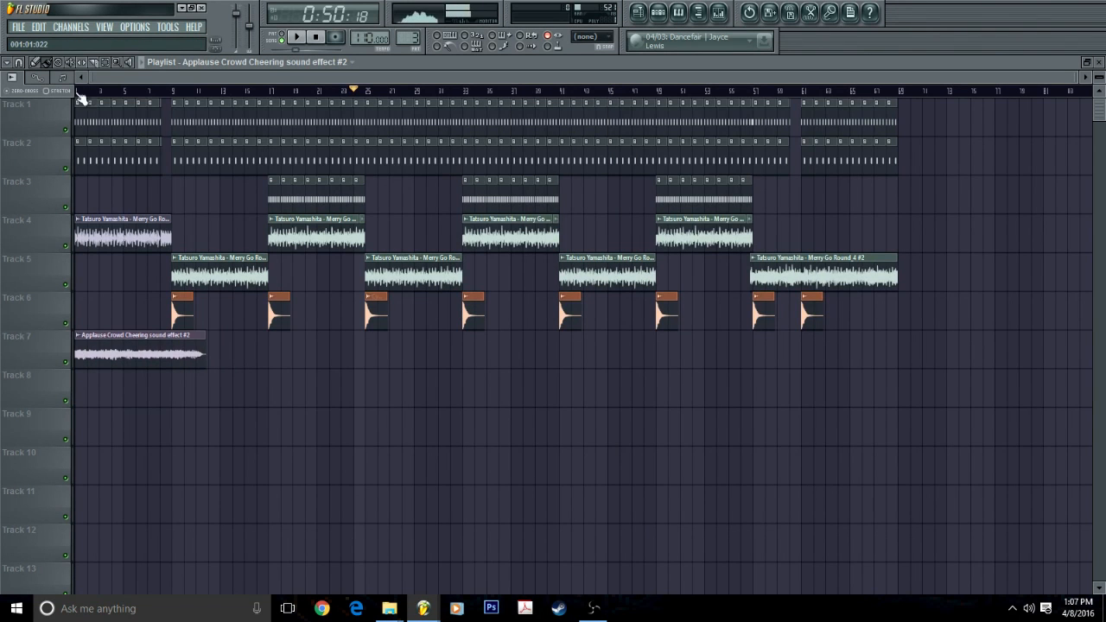
scroll(87, 99, "up", 3)
key("space")
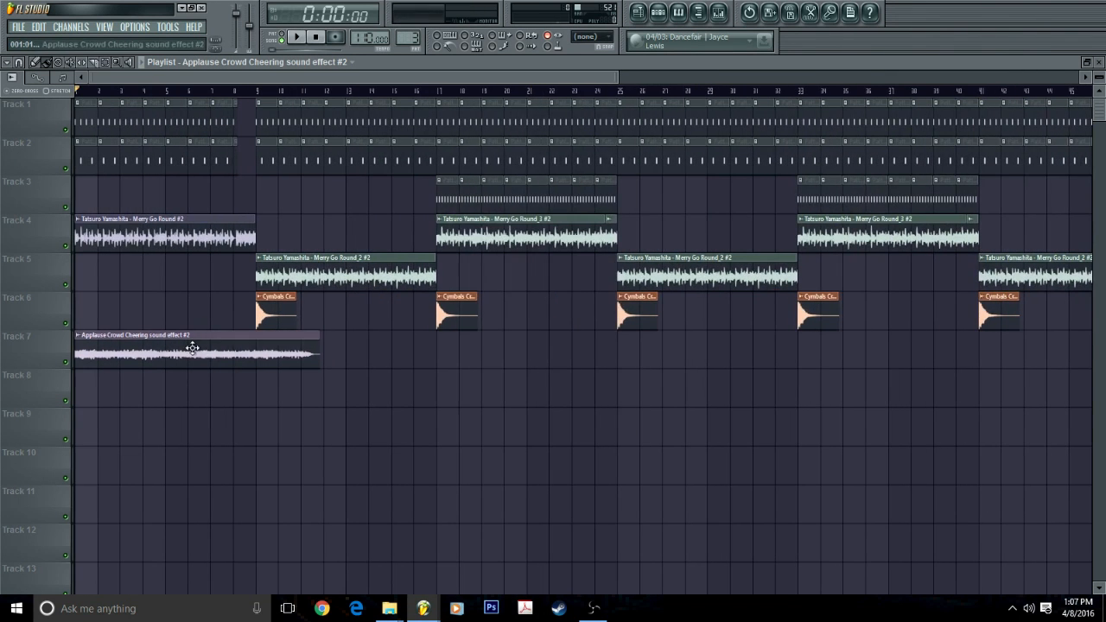
Turn off snapping and trim the end of the applause clip on Track 7 exactly to bar 9.
double_click(193, 348)
key("Escape")
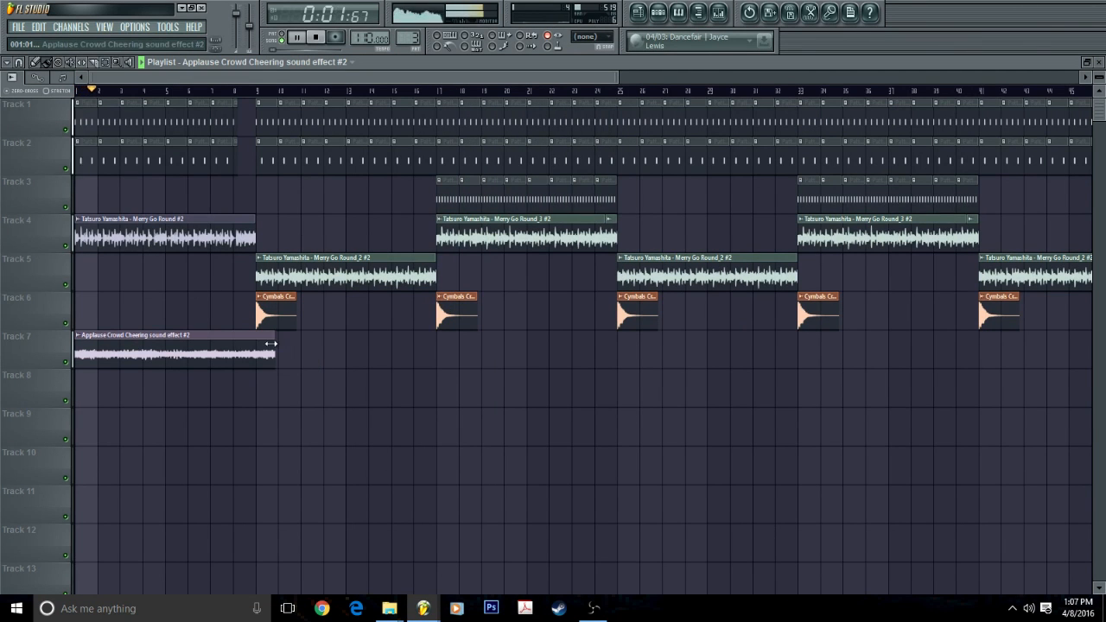
left_click_drag(271, 344, 253, 344)
left_click(18, 62)
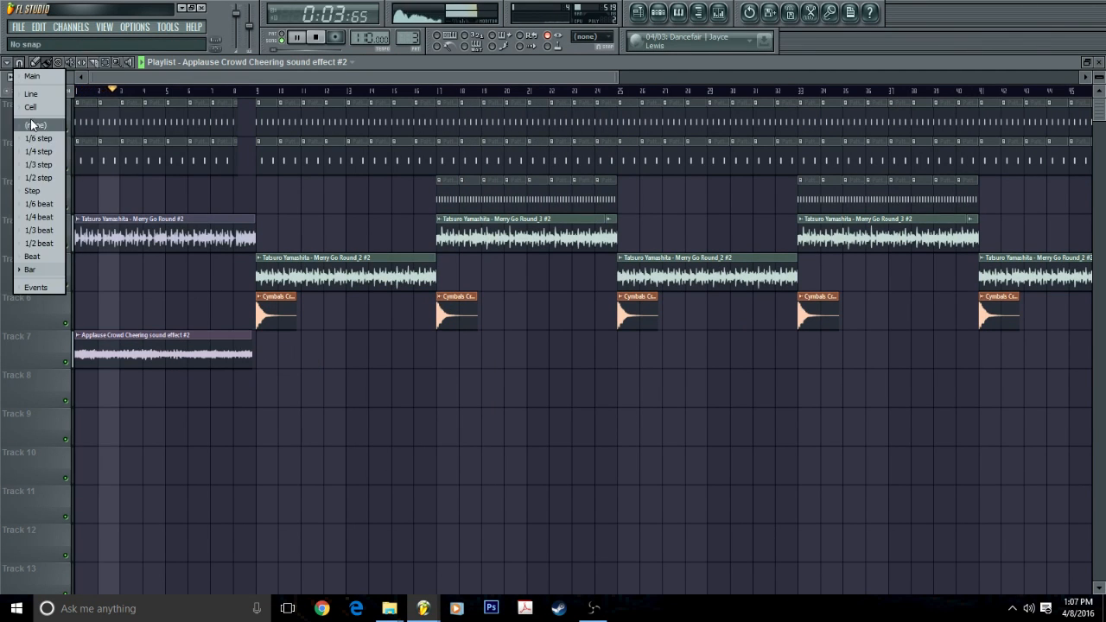
left_click(31, 124)
scroll(173, 94, "up", 4)
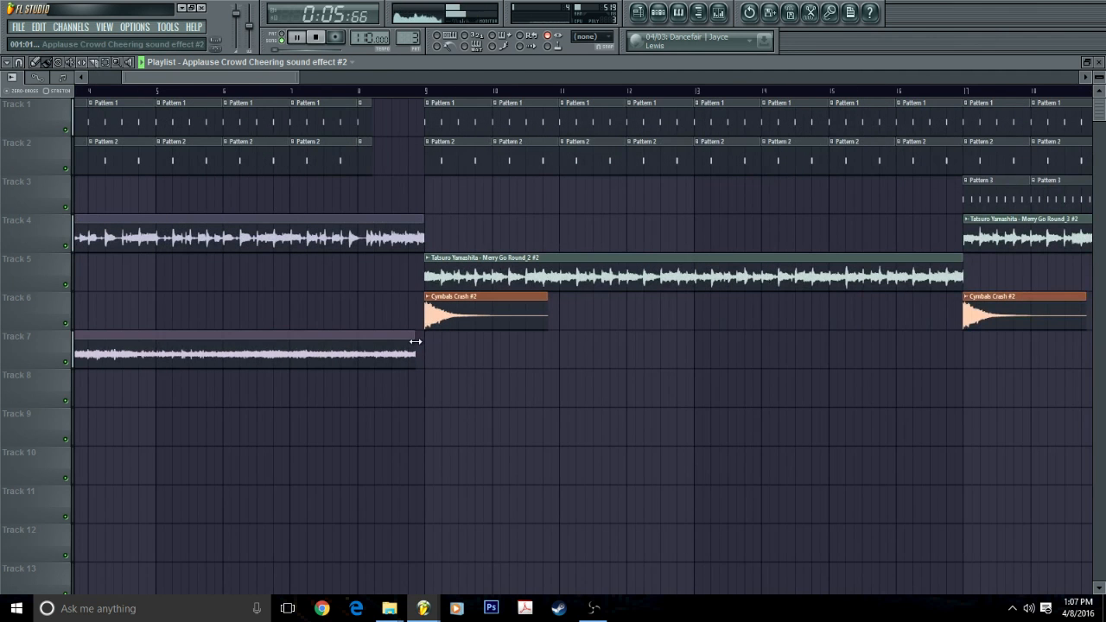
scroll(432, 91, "up", 4)
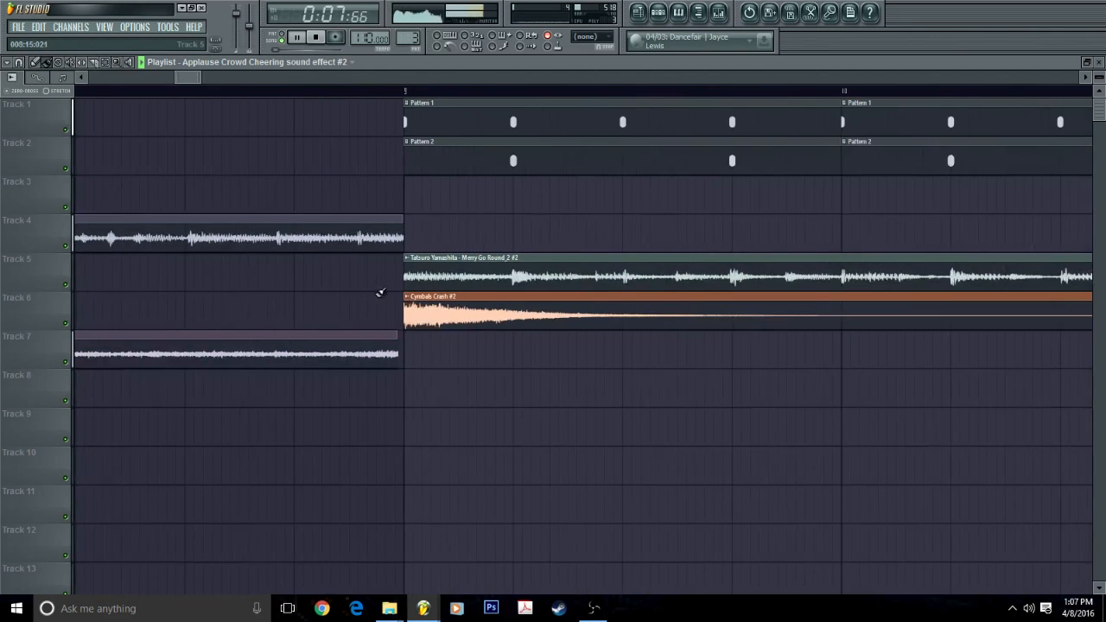
scroll(363, 97, "down", 5)
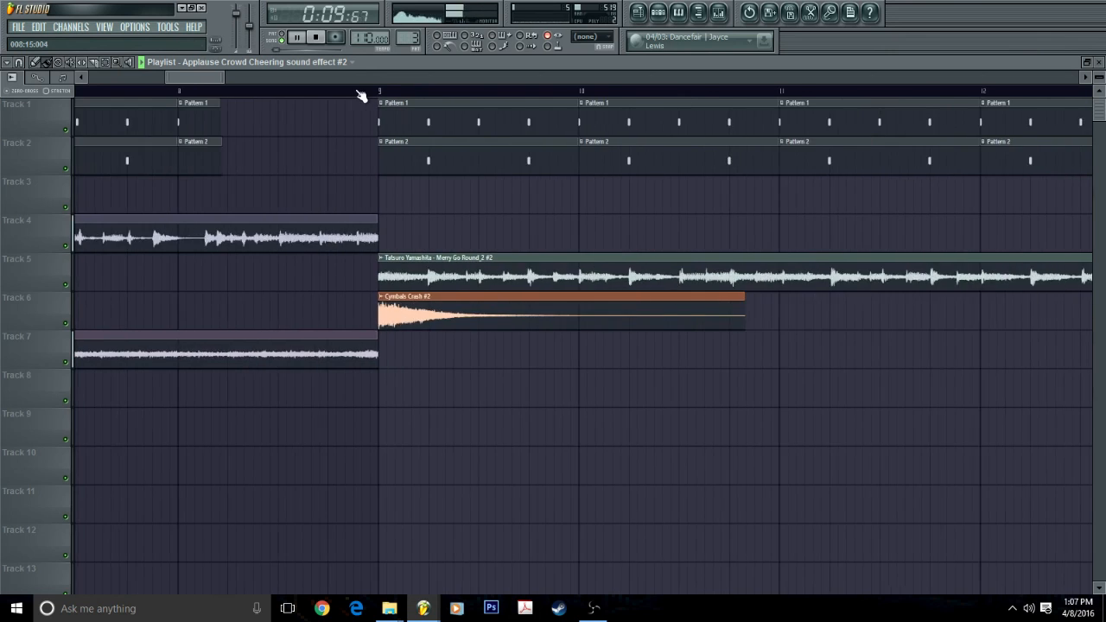
Lower the applause clip's channel volume to about 9% (-32.4 dB) and close its settings.
double_click(176, 359)
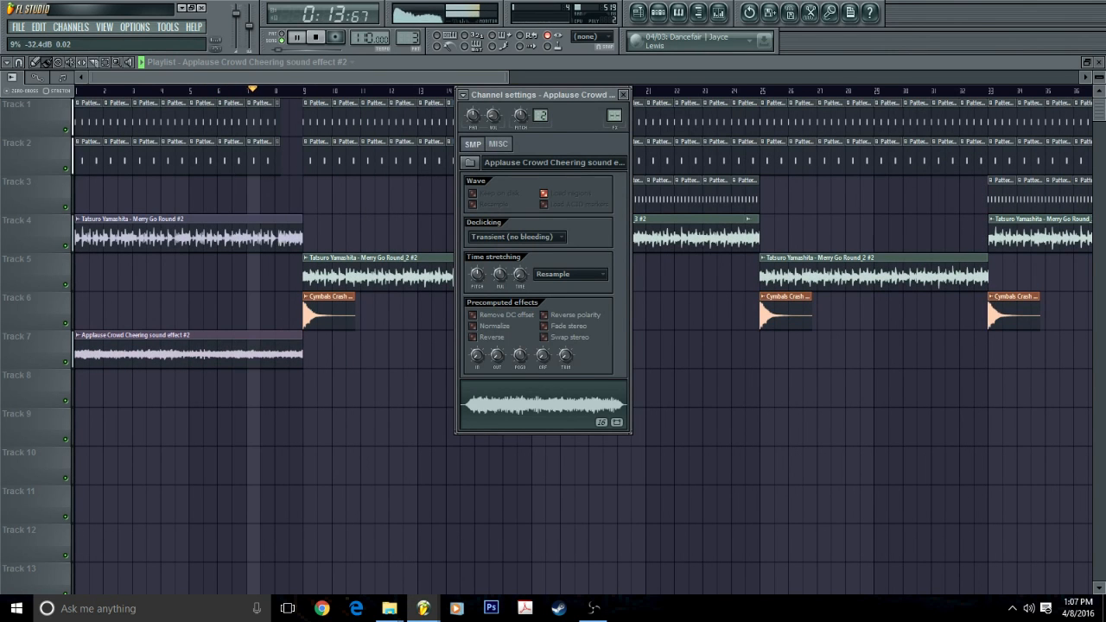
left_click(366, 318)
key("space")
Remove the leftover Pattern 1 and Pattern 2 slivers at bar 8 on Tracks 1 and 2 and play the transition.
scroll(291, 95, "up", 2)
left_click(272, 90)
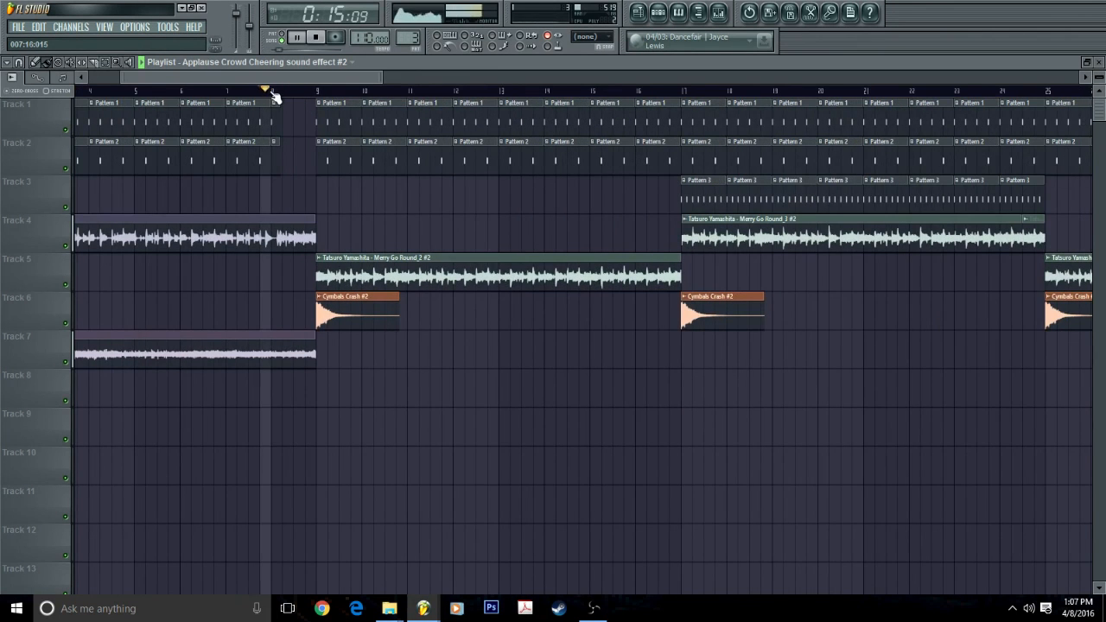
scroll(277, 93, "up", 2)
left_click(235, 92)
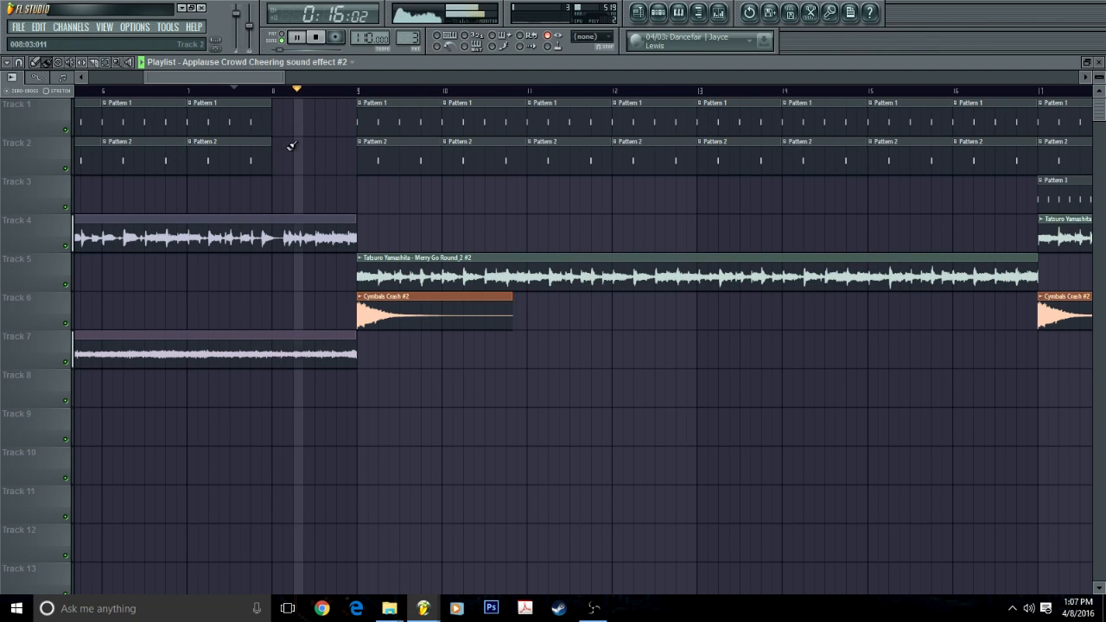
scroll(301, 100, "down", 2)
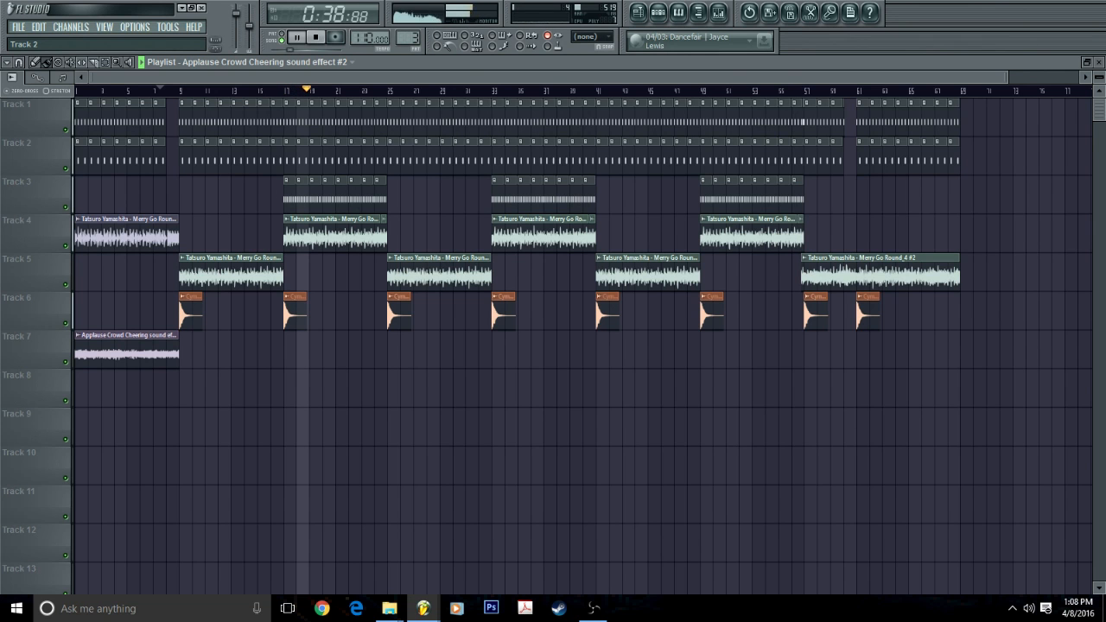
Show all channels and place the RD_VibraSlap_3 sample as an audio clip on Track 7 at bar 25.
left_click(659, 13)
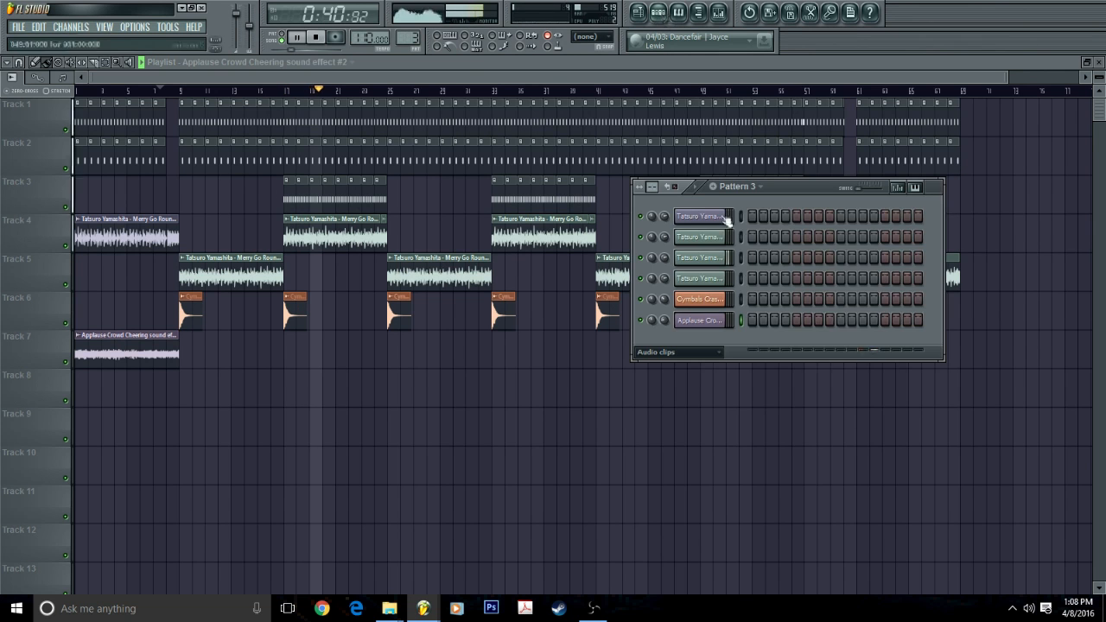
left_click(713, 352)
left_click(701, 363)
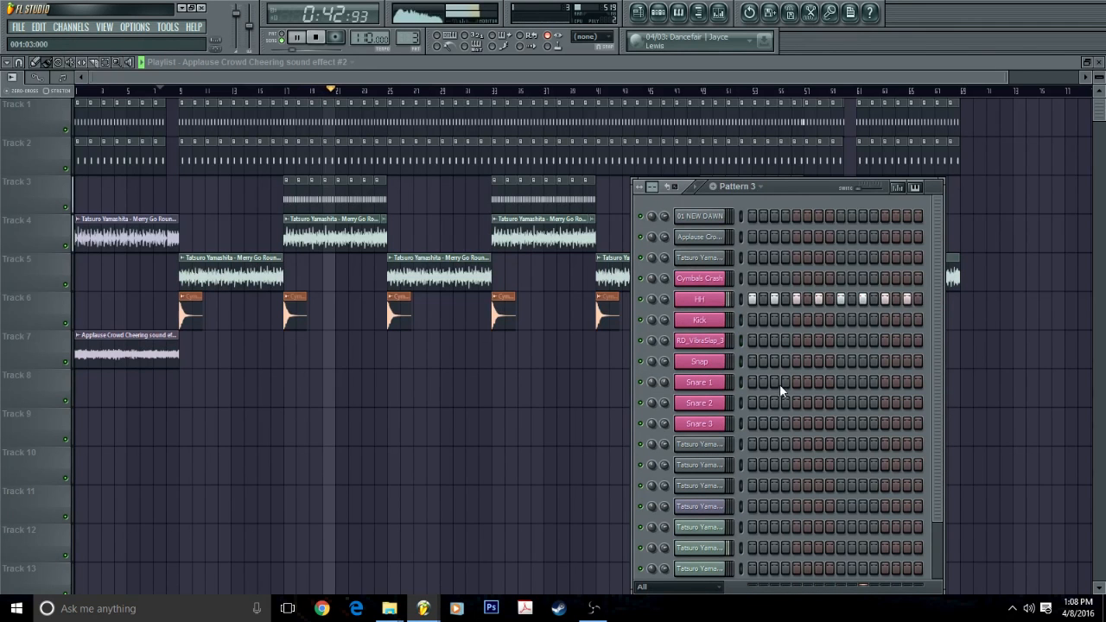
left_click(722, 344)
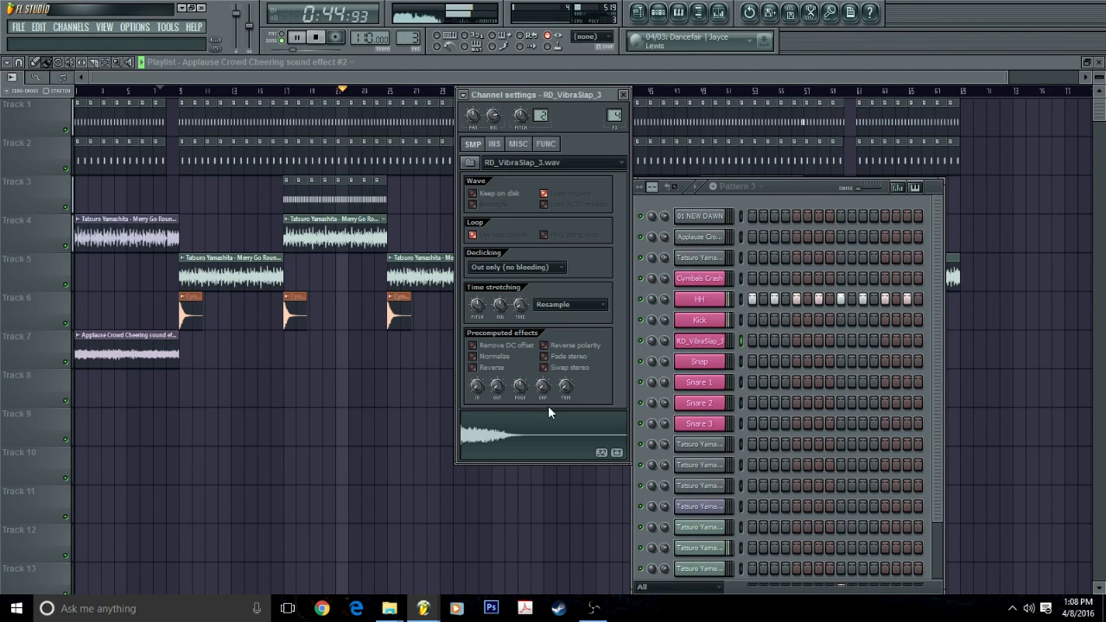
left_click_drag(521, 434, 388, 351)
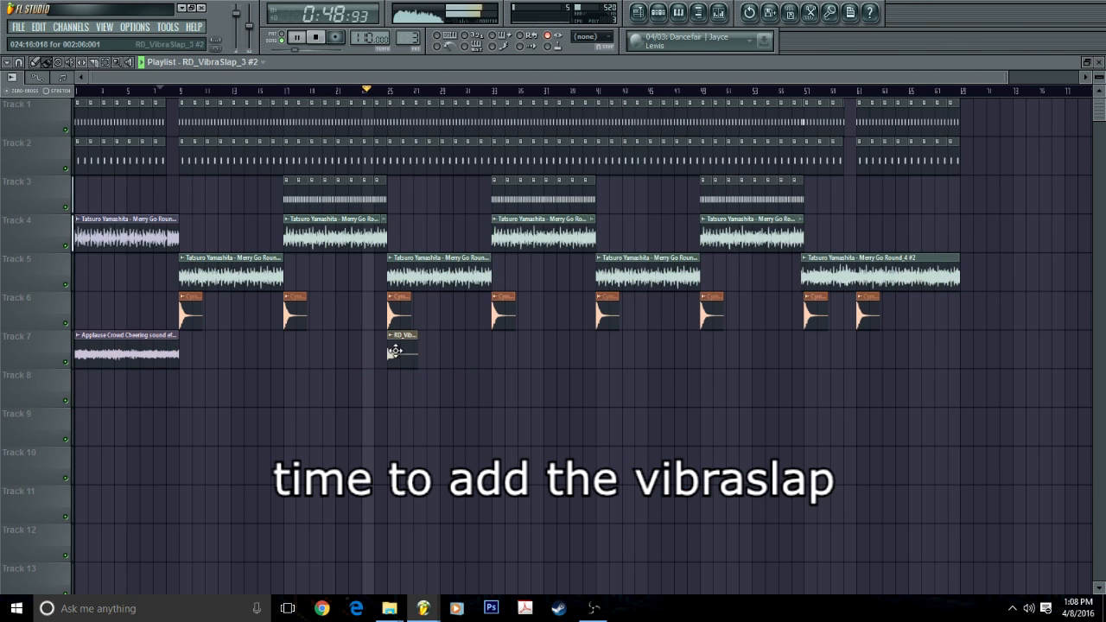
scroll(395, 95, "up", 8)
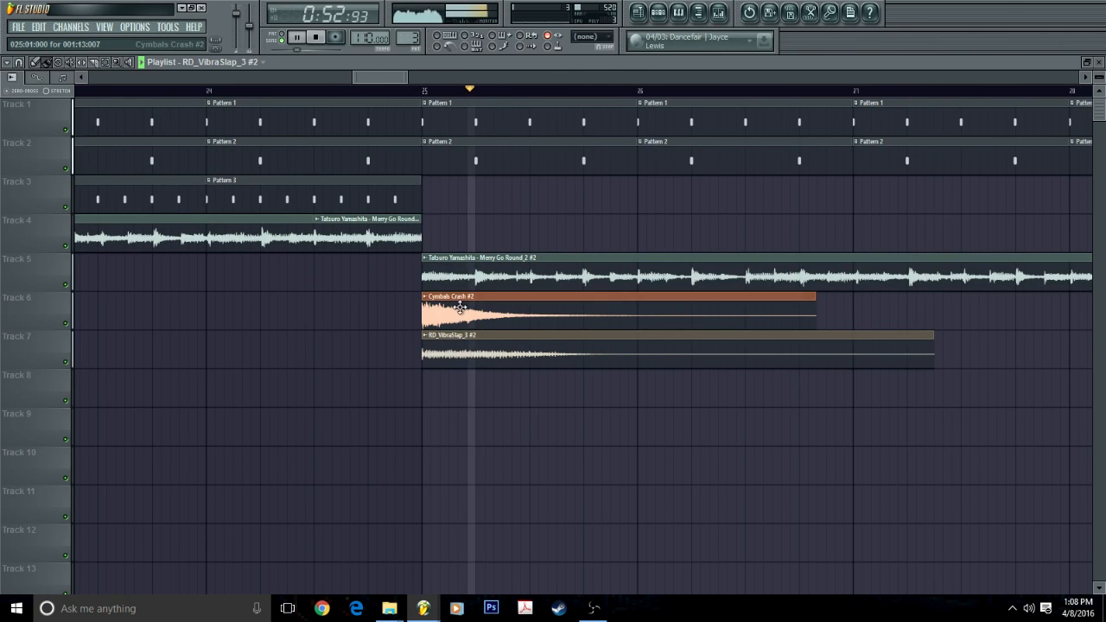
scroll(462, 101, "down", 4)
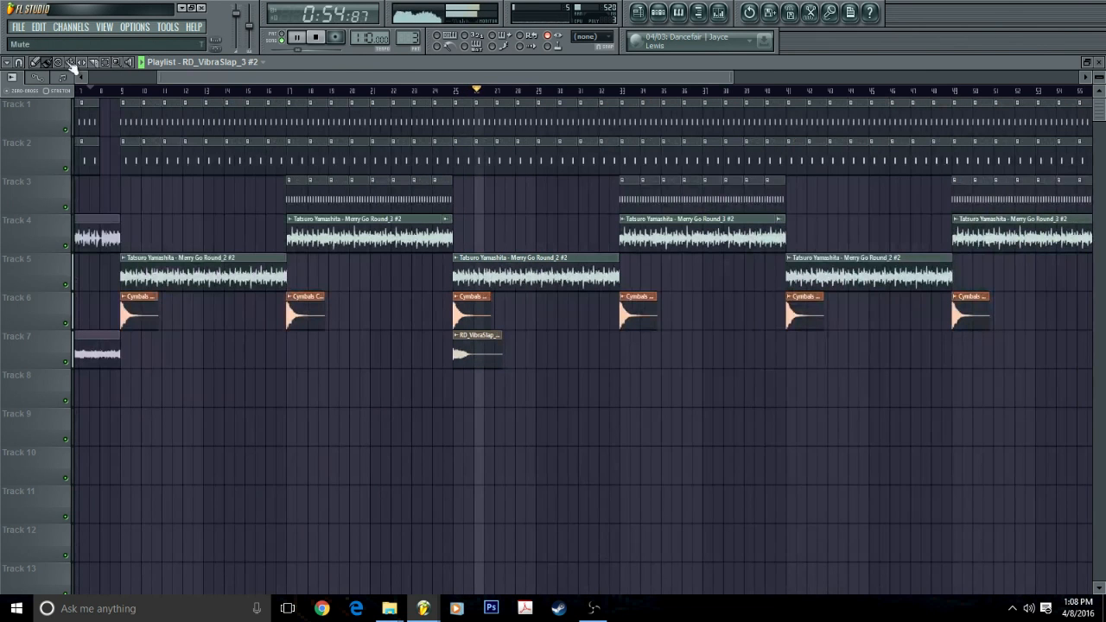
Set the playlist snap to Beat and place a second vibraslap clip on Track 7 at bar 41.
left_click(19, 63)
left_click(38, 257)
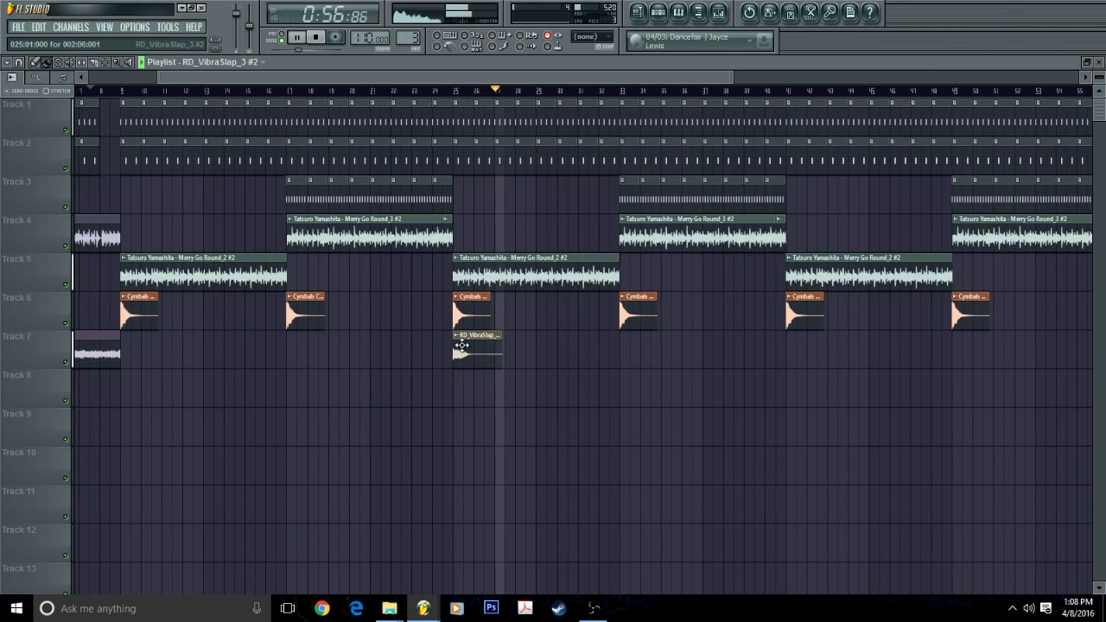
left_click(793, 352)
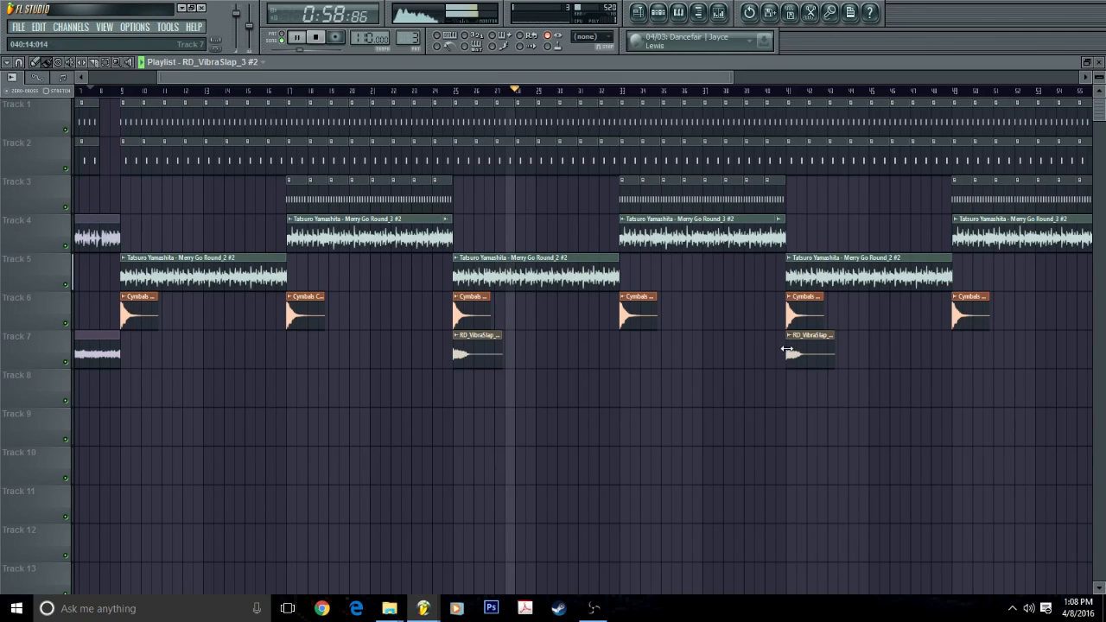
Recolour the RD_VibraSlap_3 #2 channel orange like the crash clips, keeping its name.
double_click(787, 349)
left_click(465, 96)
left_click(503, 140)
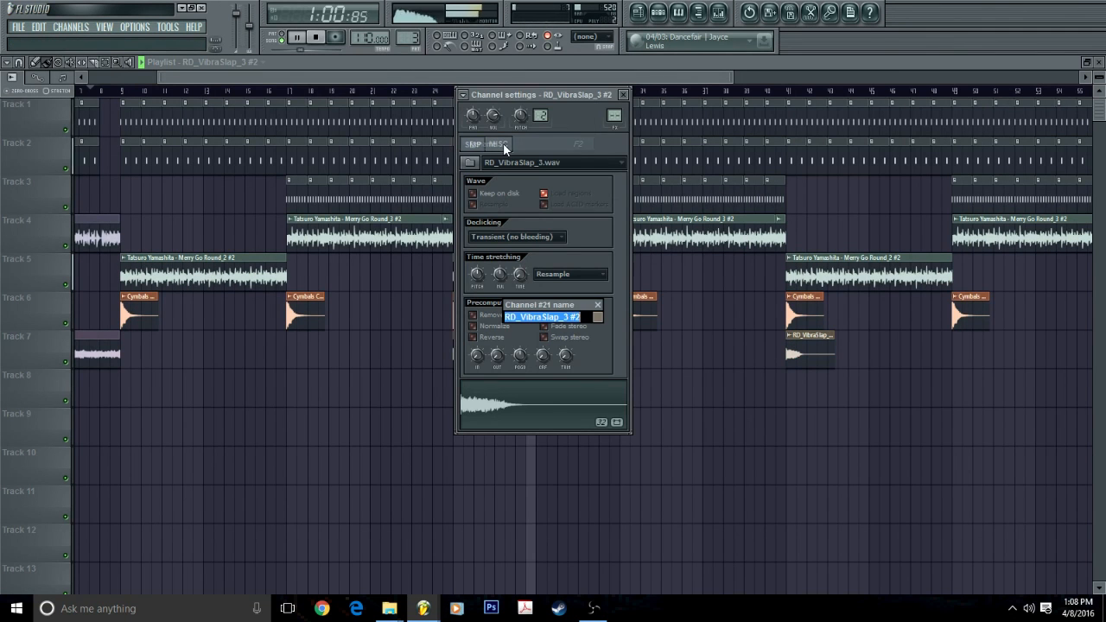
left_click(597, 317)
left_click(598, 405)
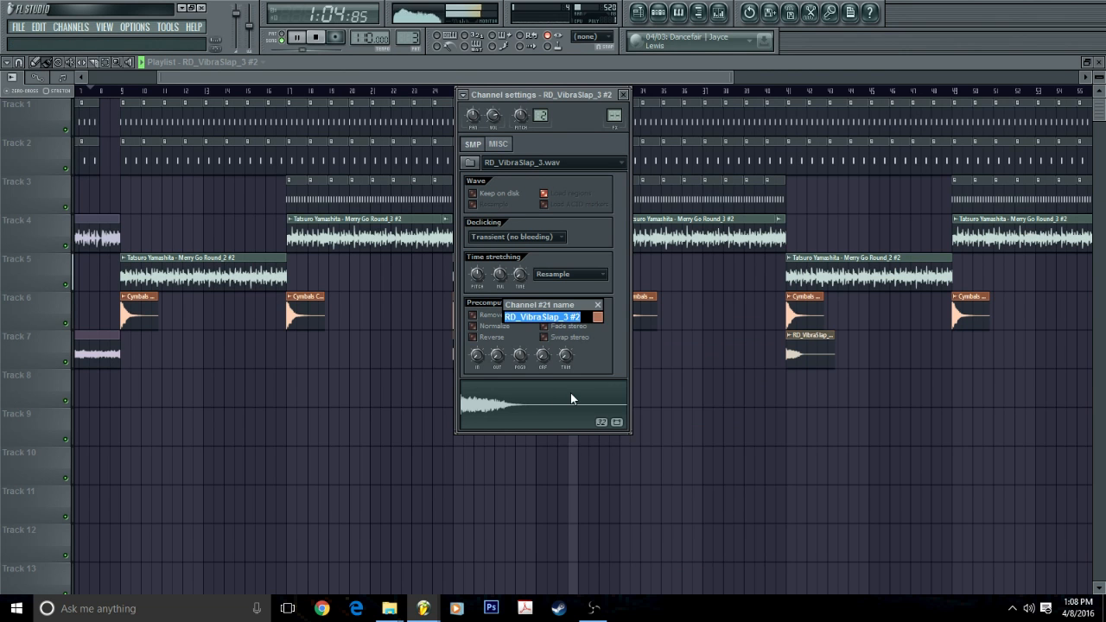
key("Return")
left_click(626, 94)
Route the vibraslap clip channel to mixer track 4, set its volume to about 35% (-17.7 dB) and check it from bar 25.
left_click(699, 12)
left_click(699, 12)
left_click(719, 12)
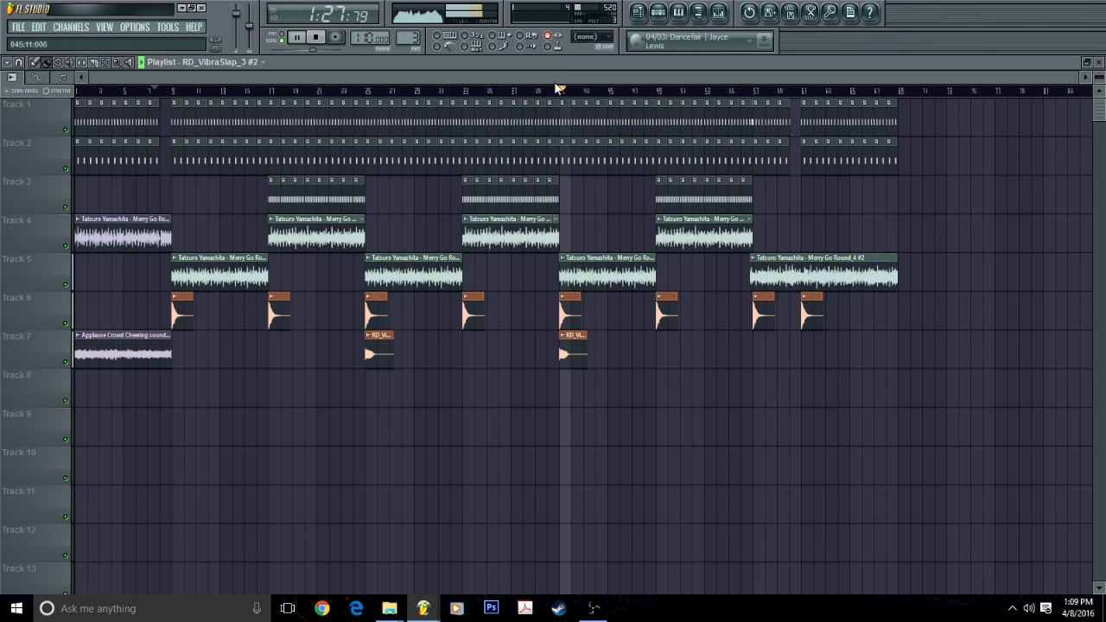
double_click(381, 351)
left_click_drag(493, 117, 493, 131)
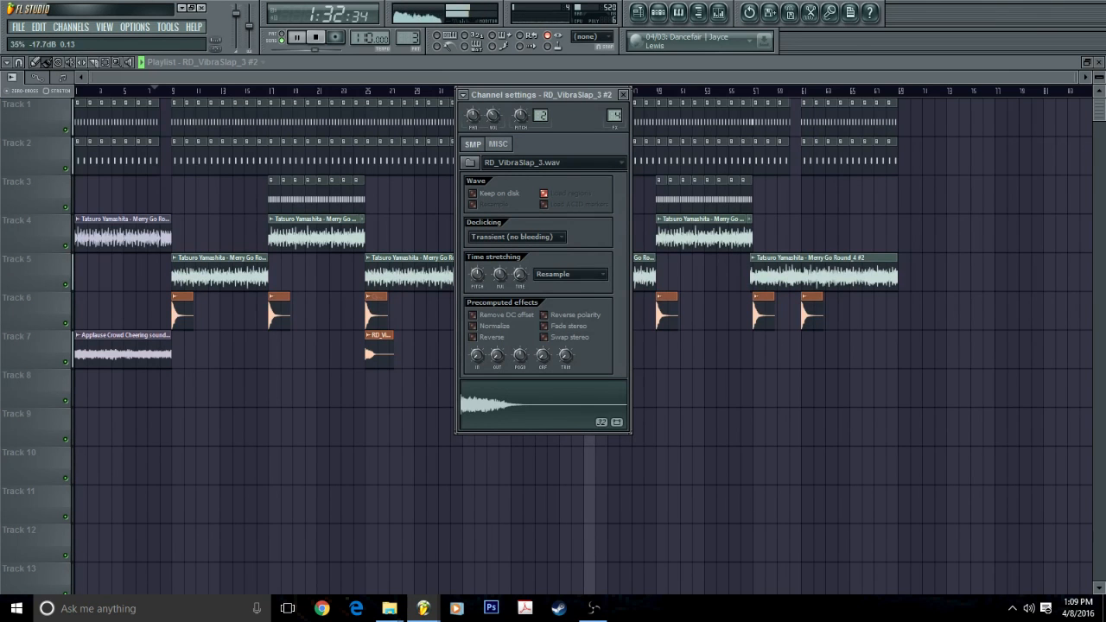
left_click(367, 93)
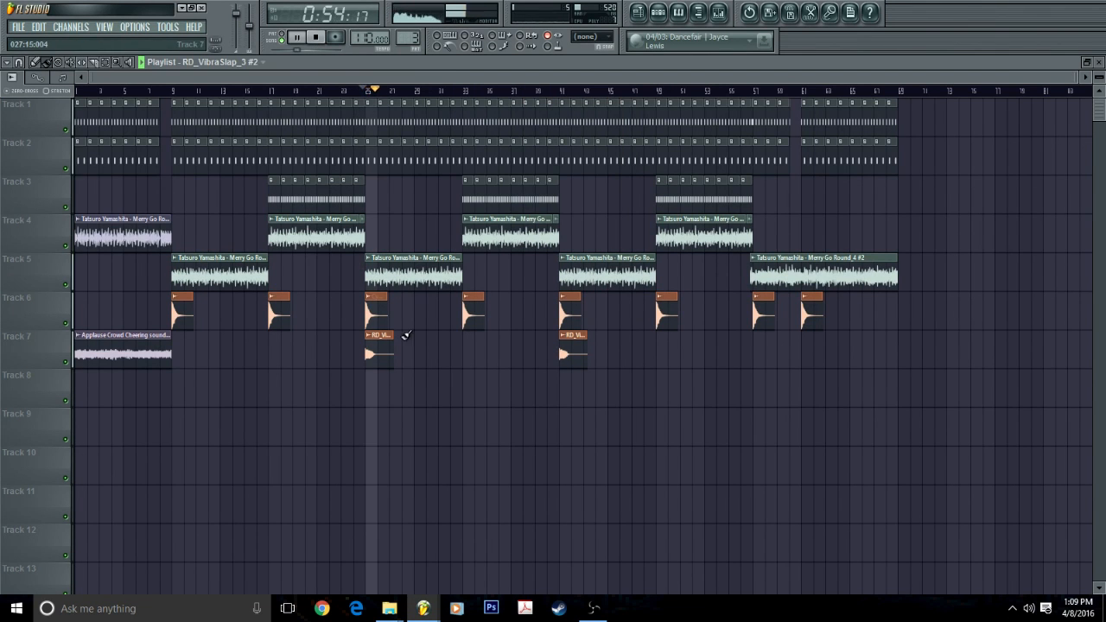
double_click(372, 354)
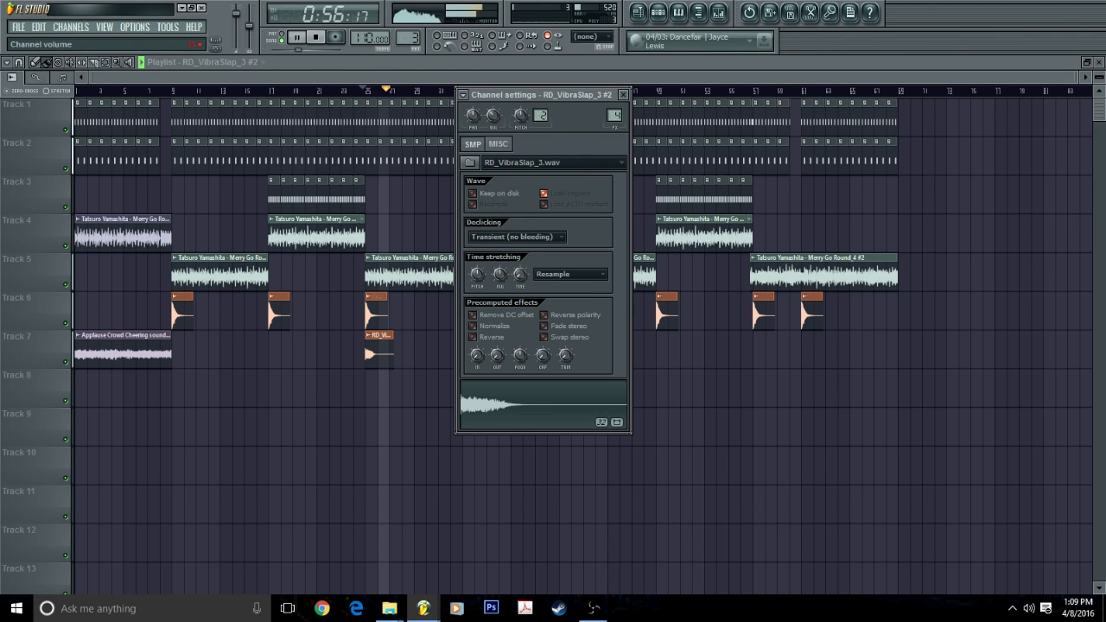
left_click(622, 95)
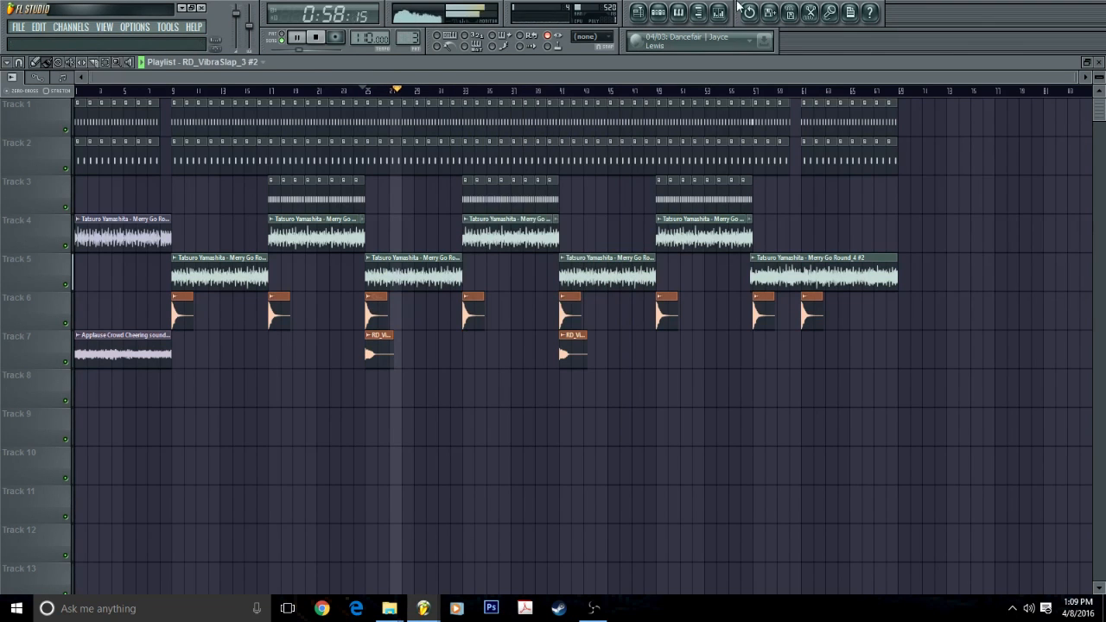
Add Fruity Reeverb 2 to the first effect slot of the Vibraslap mixer track and adjust its early reflection level.
left_click(719, 13)
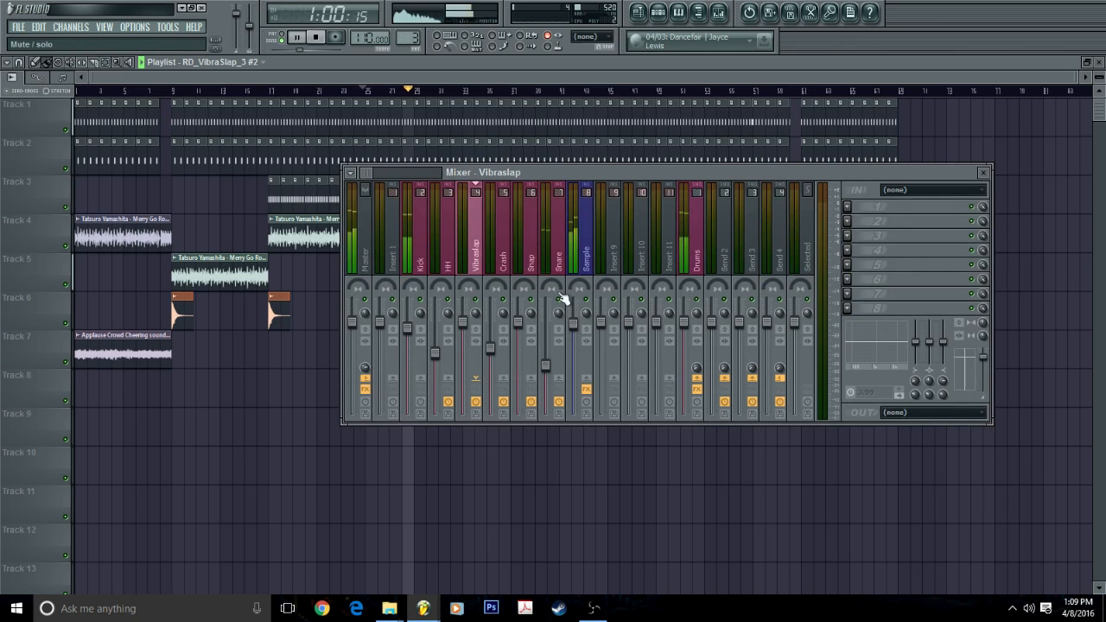
left_click(848, 212)
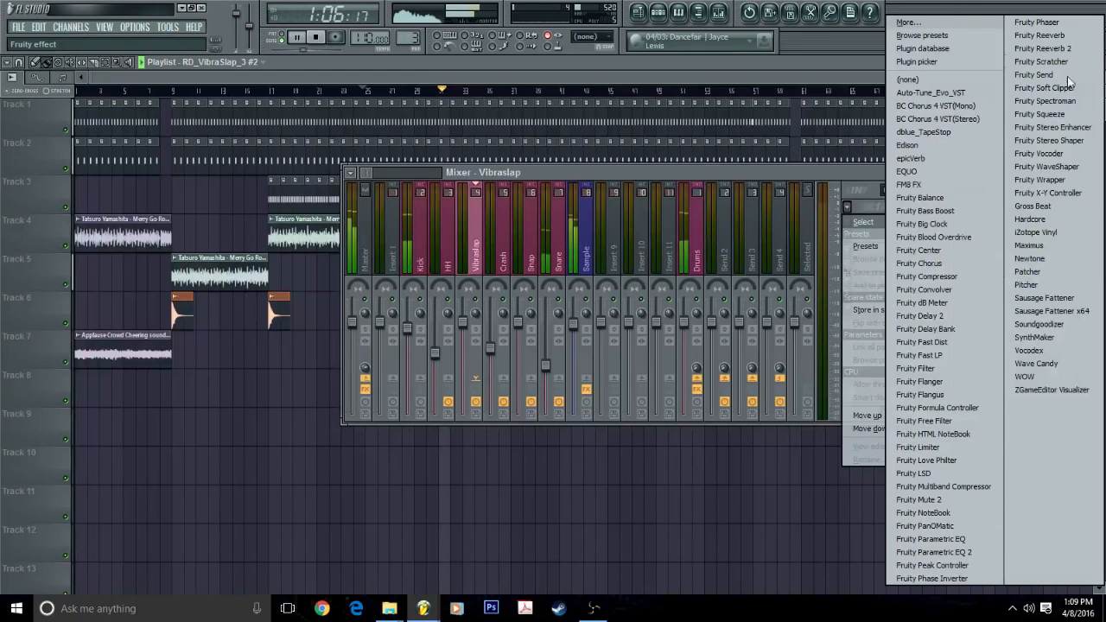
left_click(1064, 50)
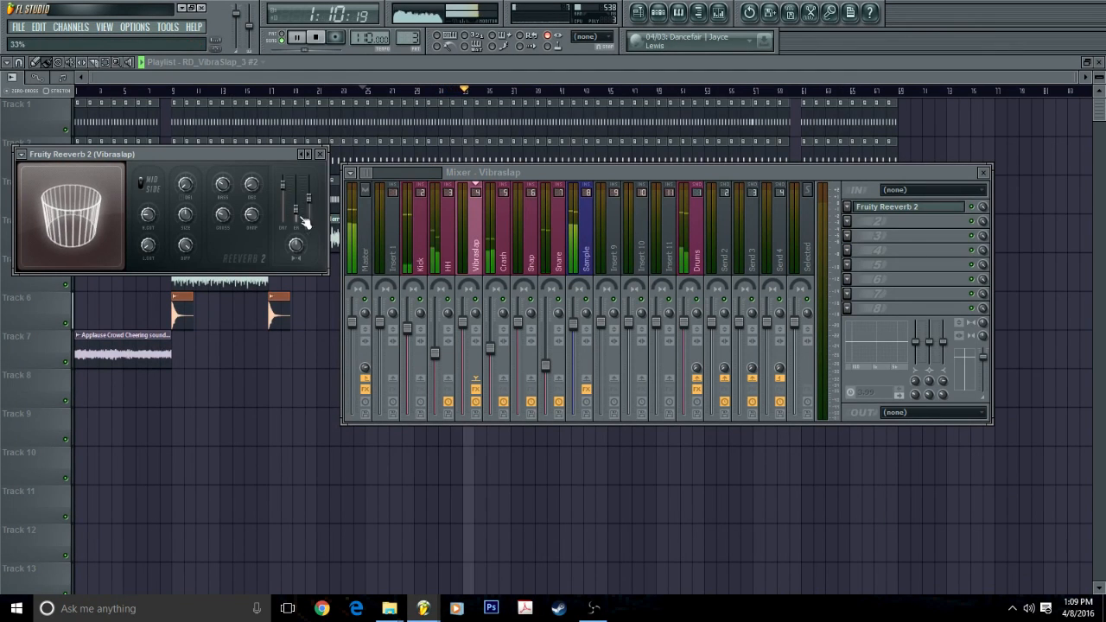
left_click(296, 245)
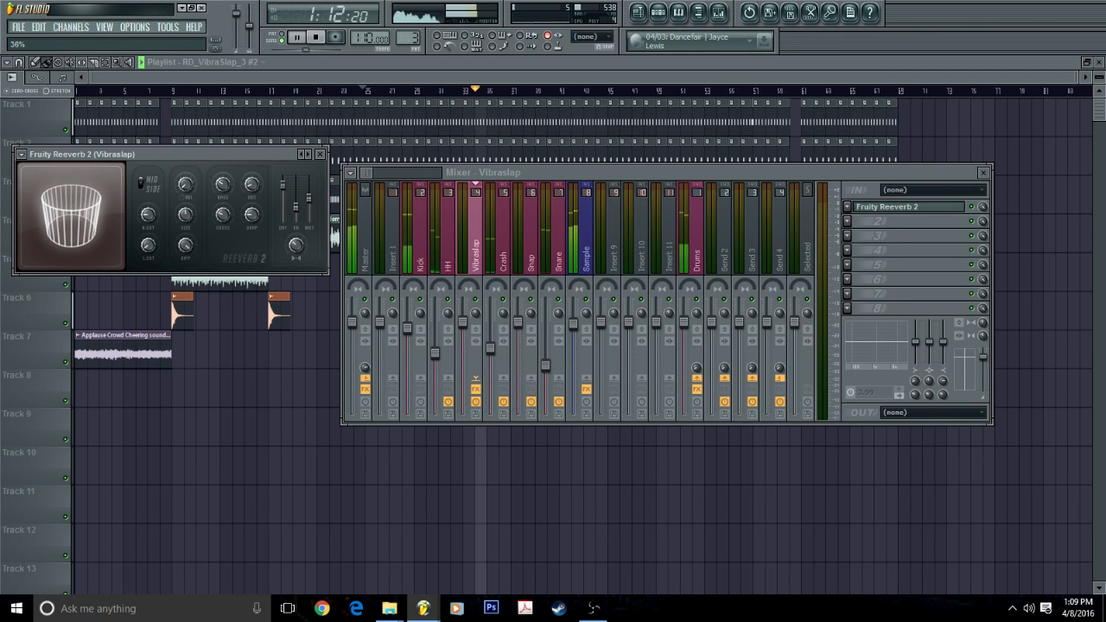
Add Fruity Delay 2 to the Vibraslap track's second slot and set the reverb's wet level to about 52%.
left_click(908, 235)
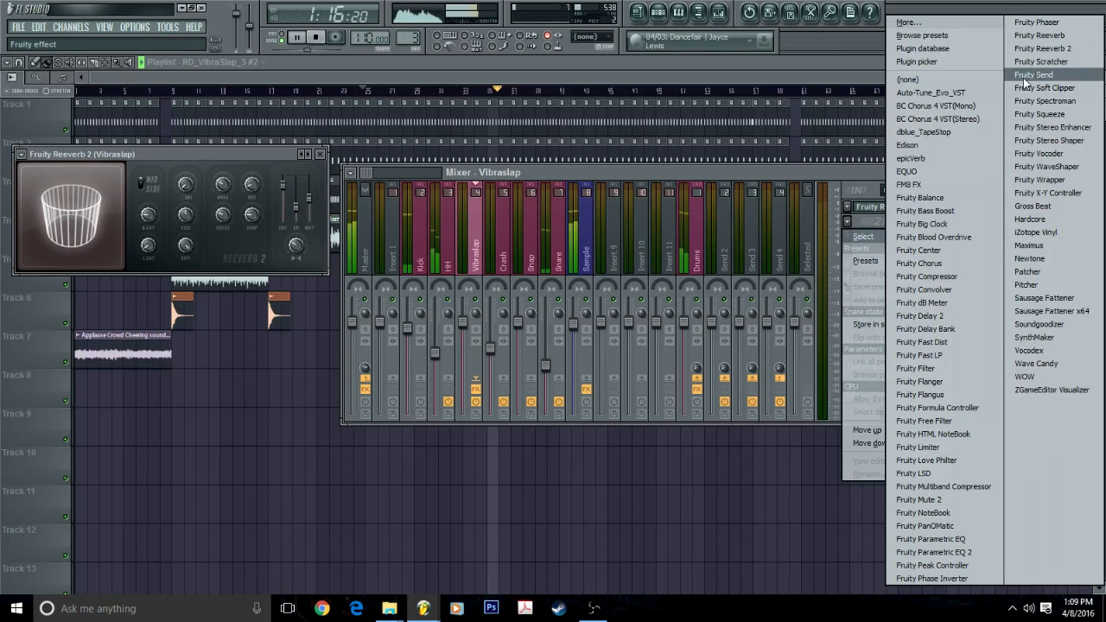
left_click(923, 316)
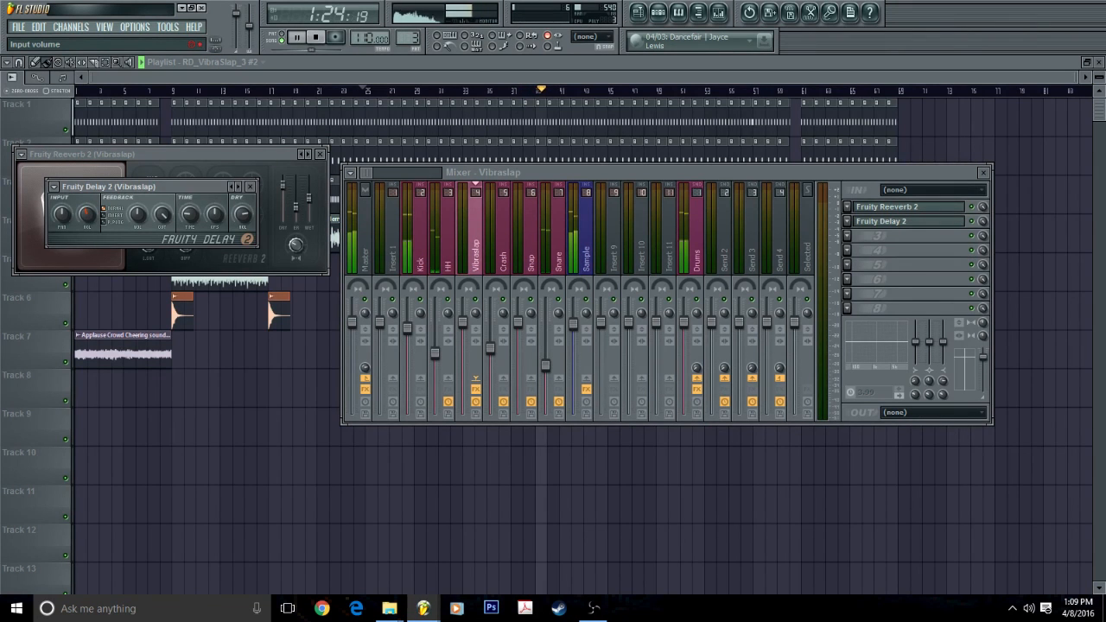
left_click(291, 217)
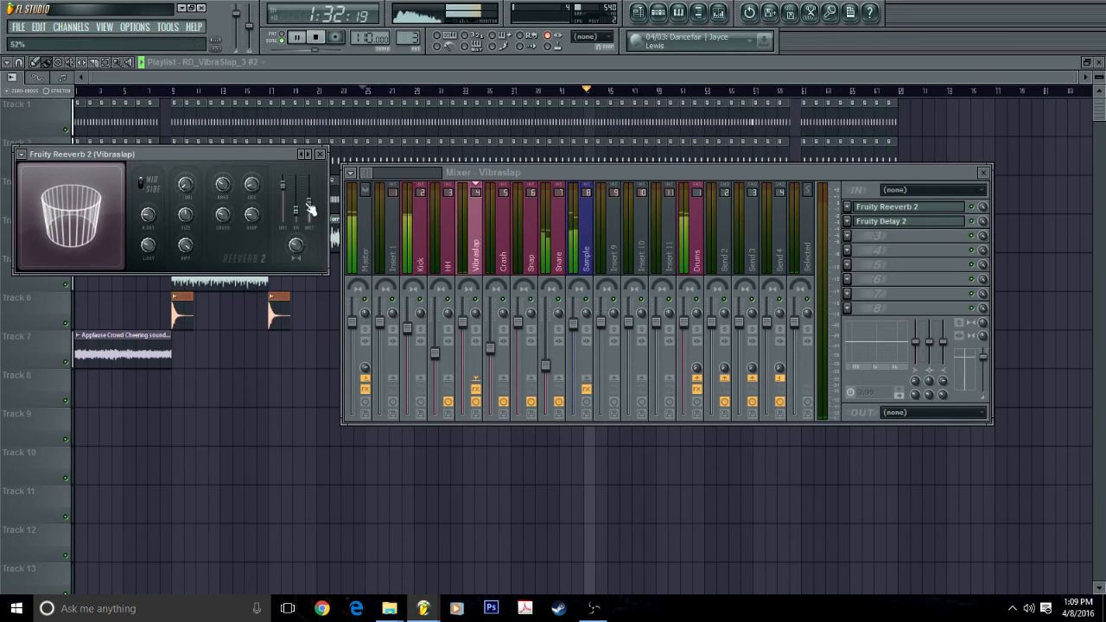
right_click(471, 500)
left_click(984, 172)
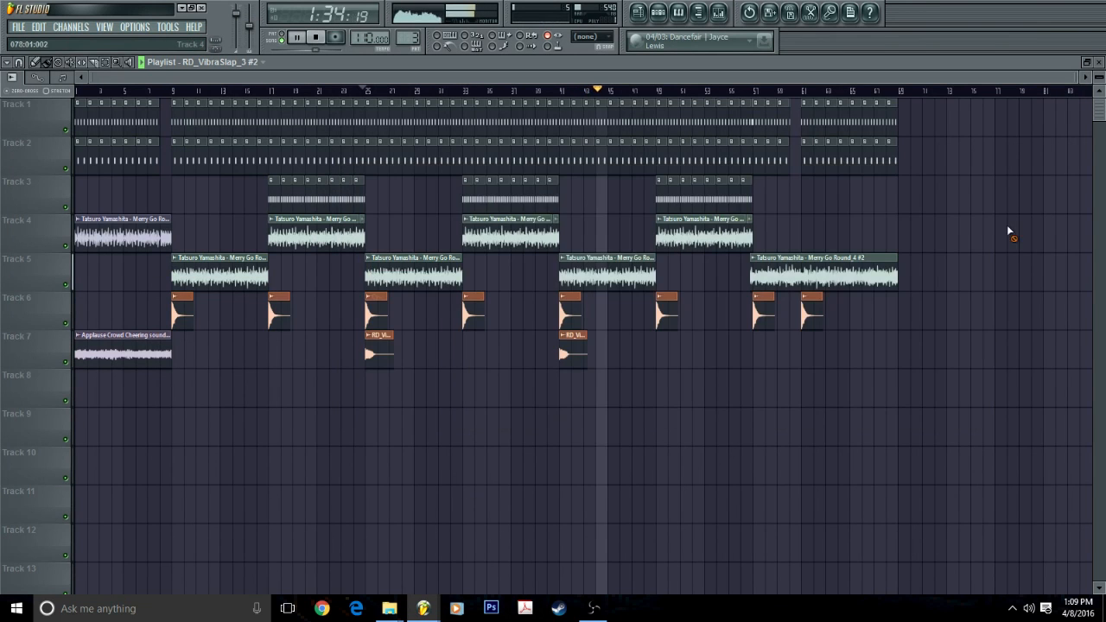
Stop playback and add Fruity Parametric EQ 2 to the second effect slot of the Drums mixer track.
key("space")
left_click(719, 13)
left_click(696, 242)
left_click(847, 221)
mouse_move(865, 262)
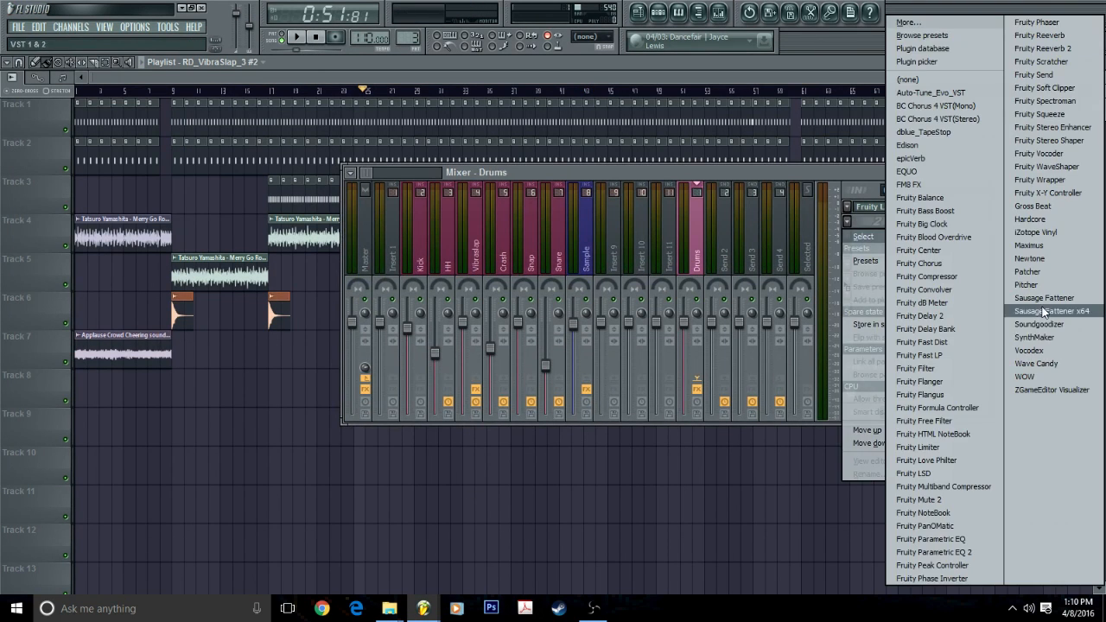
left_click(940, 555)
Make EQ band 7 a low pass at the spectrum's upper end and band 1 a high pass at its lower end.
left_click_drag(546, 174, 570, 370)
left_click_drag(452, 220, 452, 246)
left_click_drag(295, 296, 344, 293)
left_click_drag(377, 225, 378, 245)
left_click_drag(111, 296, 76, 297)
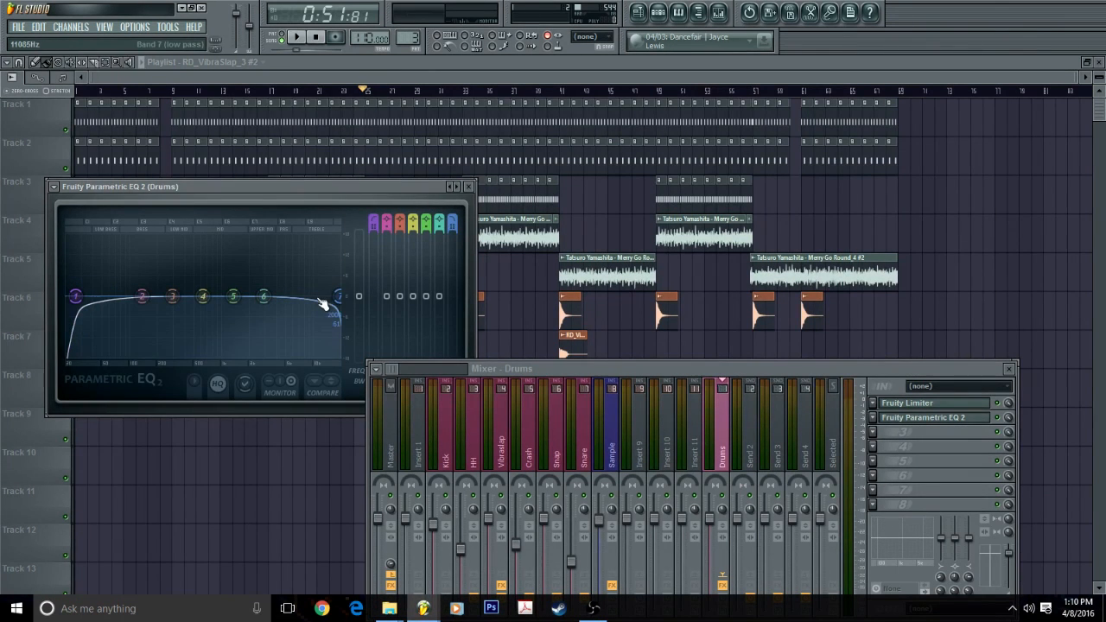
Create automation clips for the band 7 and band 1 frequencies of the Drums track's Fruity Parametric EQ 2.
left_click_drag(332, 187, 378, 119)
right_click(500, 304)
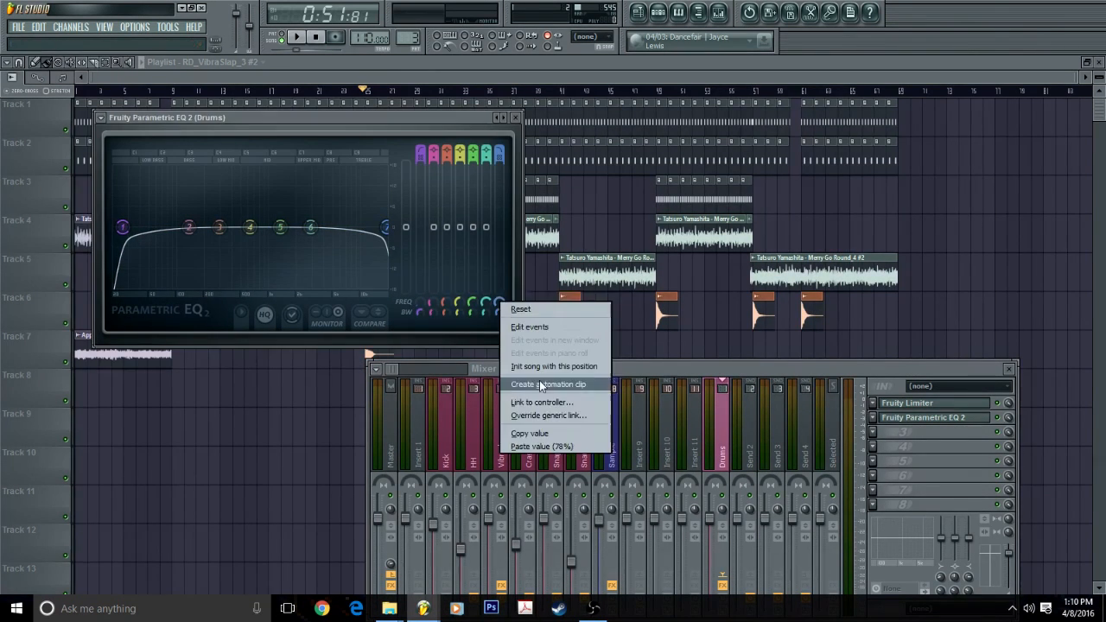
left_click(540, 384)
mouse_move(500, 304)
left_mouse_down()
mouse_move(501, 324)
mouse_move(500, 306)
left_mouse_up()
right_click(420, 302)
left_click(461, 382)
mouse_move(420, 304)
left_mouse_down()
mouse_move(420, 318)
mouse_move(421, 304)
left_mouse_up()
Add Fruity Parametric EQ 2 to the Sample mixer track and create automation clips for its band 7 and band 1 frequencies.
left_click(573, 268)
left_click_drag(612, 369, 586, 404)
left_click(835, 292)
mouse_move(862, 300)
left_click(975, 553)
left_click_drag(409, 220, 551, 152)
left_click_drag(630, 184, 630, 208)
left_click_drag(551, 186, 551, 209)
left_click(954, 403)
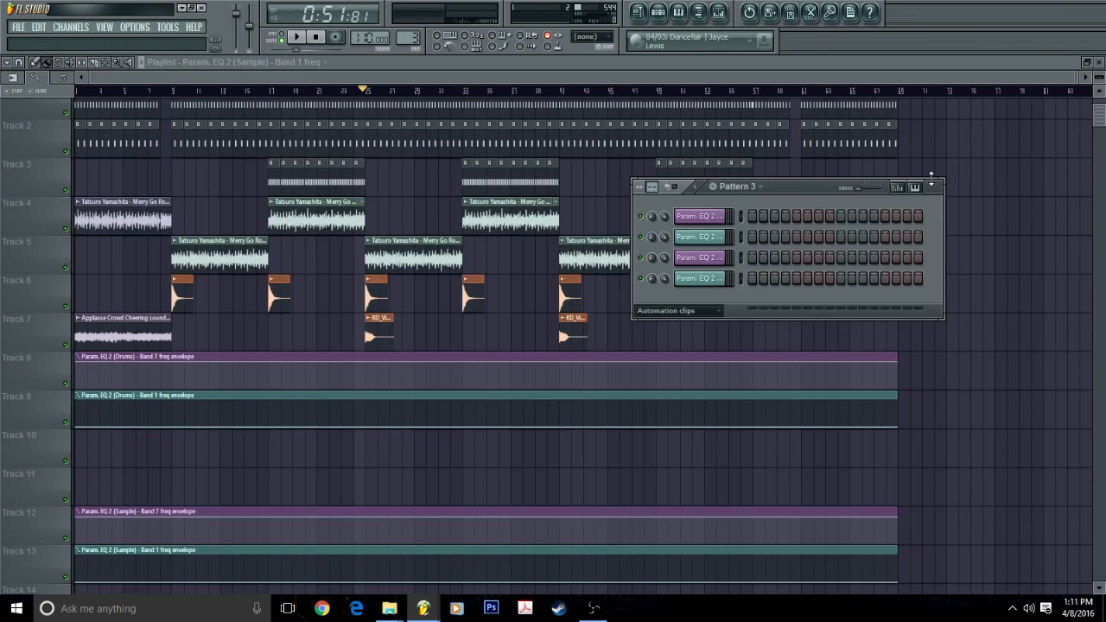
left_click(931, 185)
Add Fruity Parametric EQ 2 to the first effect slot of the Snap mixer track.
scroll(953, 322, "down", 4)
scroll(954, 322, "up", 1)
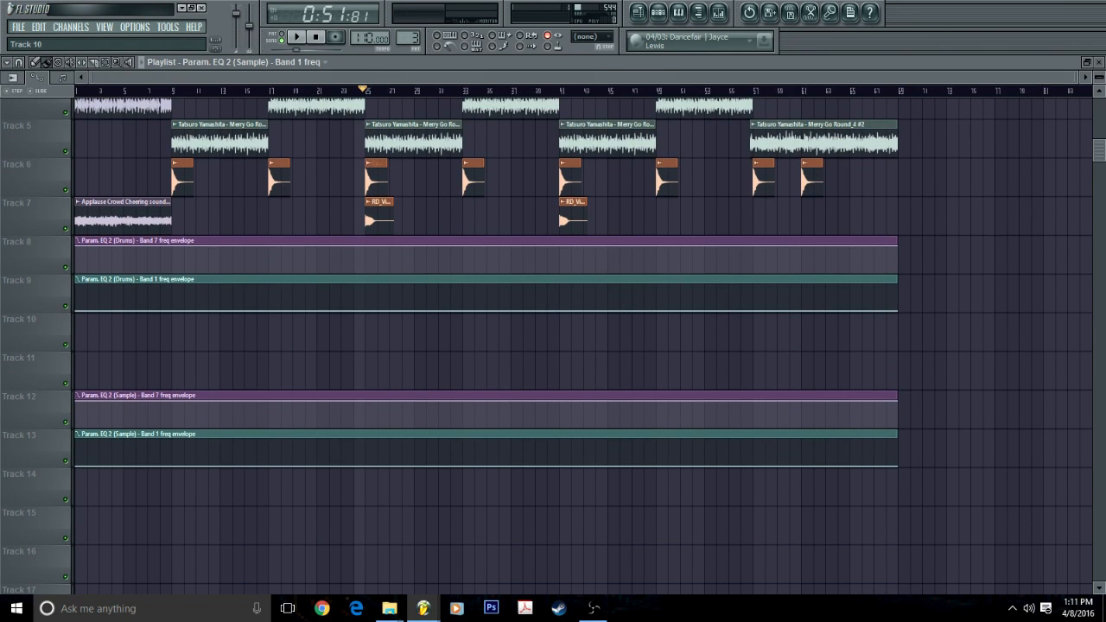
left_click(721, 13)
left_click(495, 503)
left_click(817, 438)
mouse_move(849, 341)
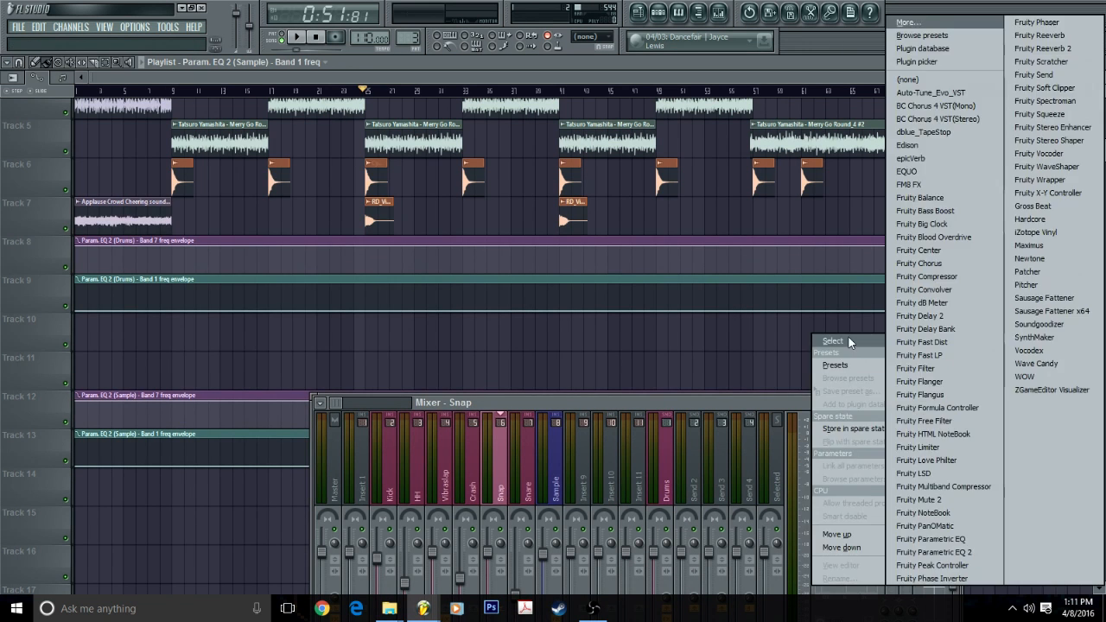
left_click(940, 557)
Create an automation clip for the Snap EQ's band 7 frequency and trim its start to bar 25.
left_click(20, 153)
left_click(186, 269)
mouse_move(419, 338)
left_mouse_down()
mouse_move(419, 347)
mouse_move(420, 336)
left_mouse_up()
right_click(420, 336)
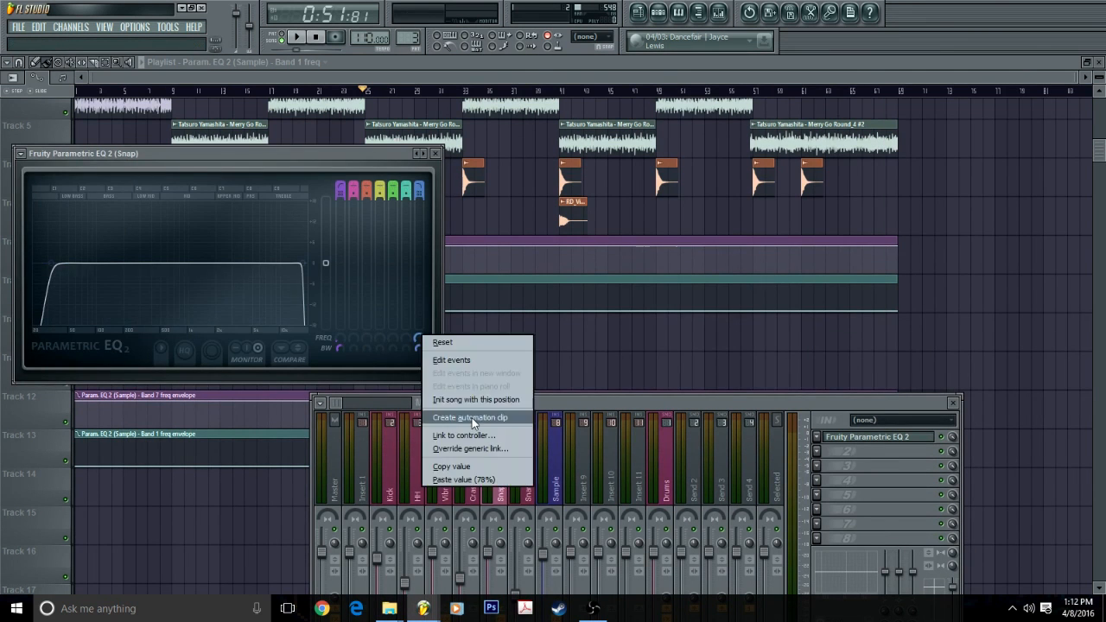
left_click(471, 420)
left_click_drag(74, 320, 366, 318)
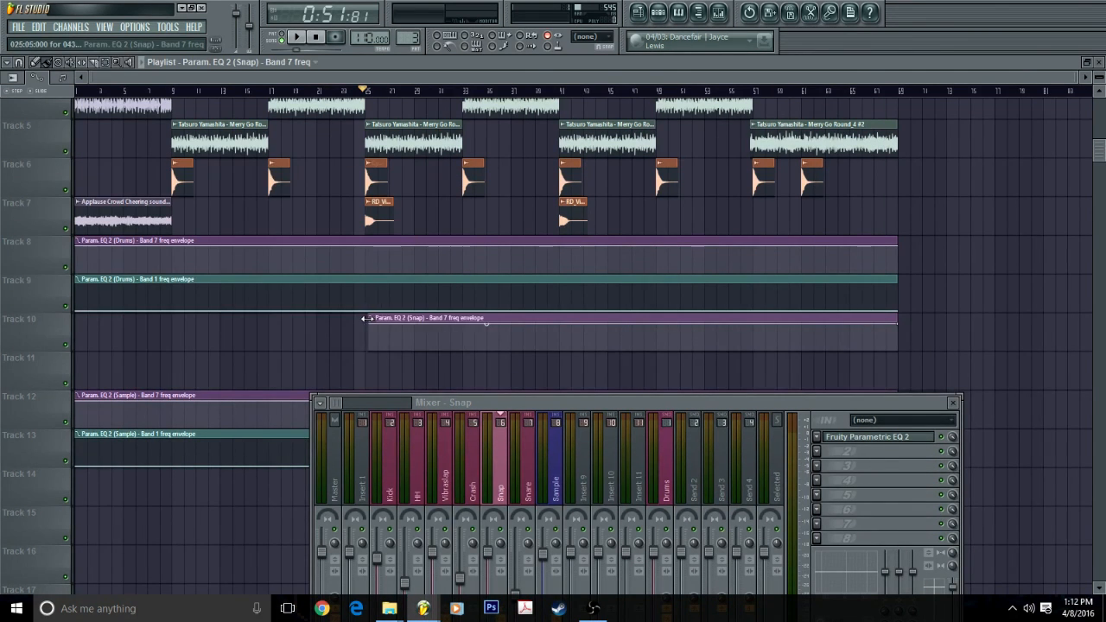
Program snap hits on beats 2 and 4 in Pattern 4 and place the pattern on Track 4 from bar 25 to bar 33.
scroll(345, 356, "up", 4)
left_click(659, 13)
left_click(715, 188)
left_click(716, 333)
left_click(717, 346)
left_click(659, 13)
left_click(18, 62)
left_click(54, 245)
left_click_drag(379, 236, 402, 236)
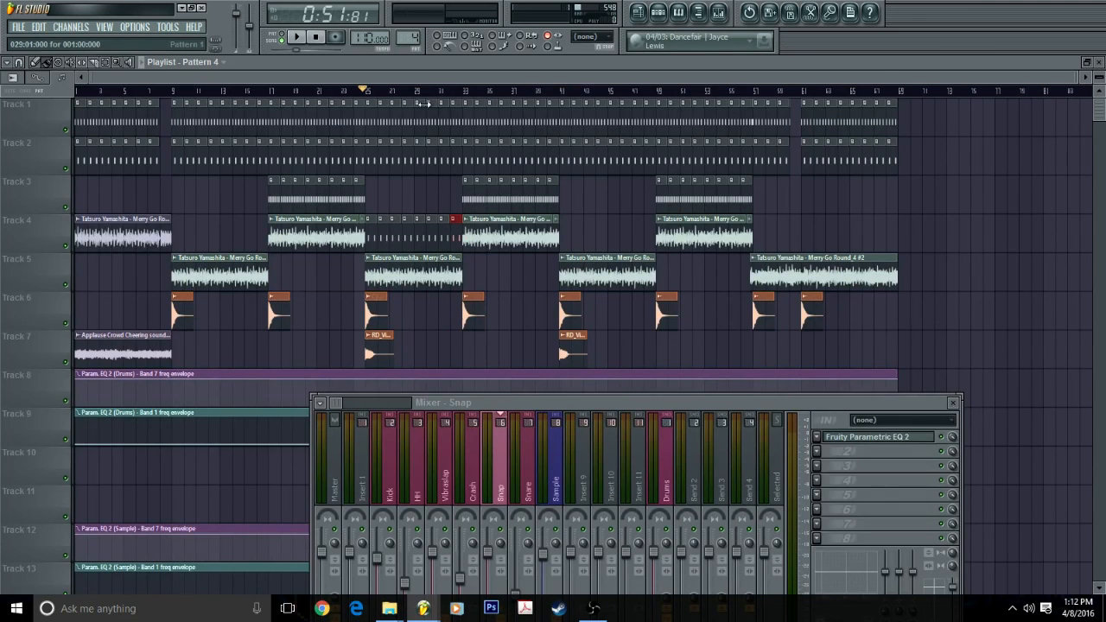
left_click(954, 402)
Rename Track 8 as Drums LP and Track 9 as Drums HP.
scroll(857, 365, "down", 1)
scroll(367, 95, "up", 4)
scroll(306, 97, "down", 4)
double_click(29, 345)
type("Drums LP")
key("Return")
double_click(36, 379)
type("Drums HP")
key("Return")
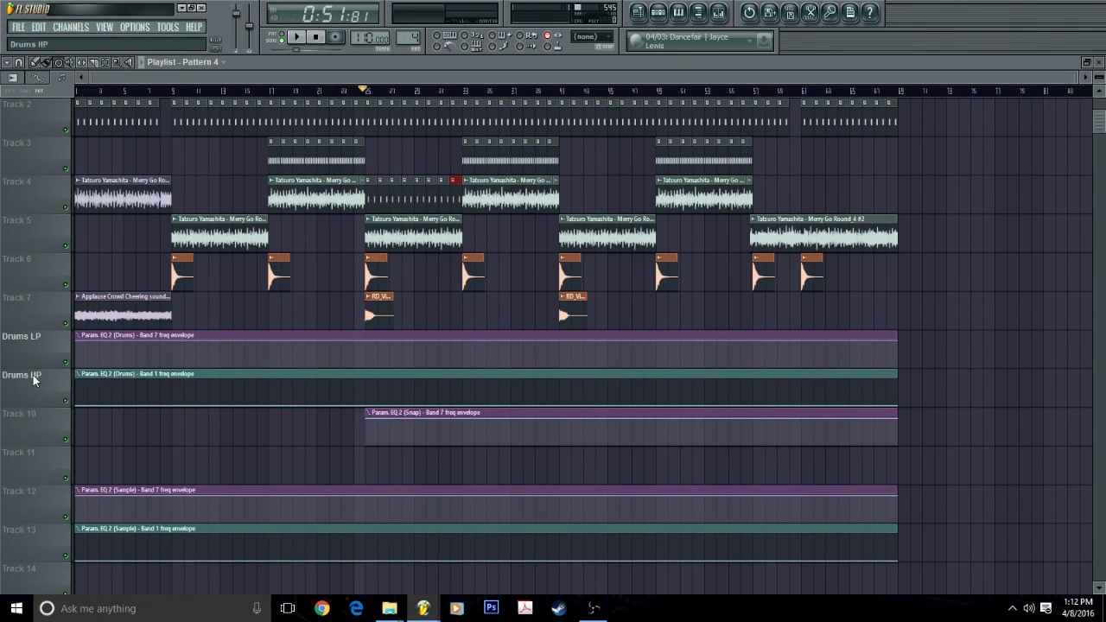
Rename Track 12 as Sample LP and Track 13 as Sample HP.
scroll(34, 380, "down", 4)
double_click(26, 340)
type("Dr")
type("e LP")
key("Return")
double_click(26, 378)
type("Sample HP")
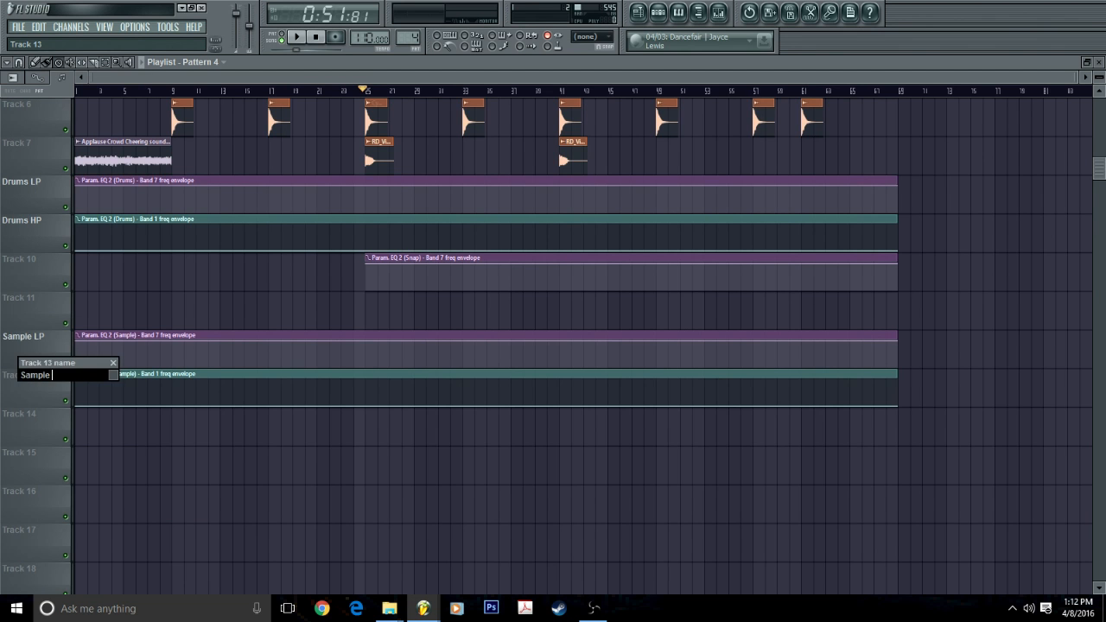
key("Return")
Rename Track 10 as Snap LP.
scroll(26, 372, "up", 2)
double_click(27, 340)
type("Snap LP")
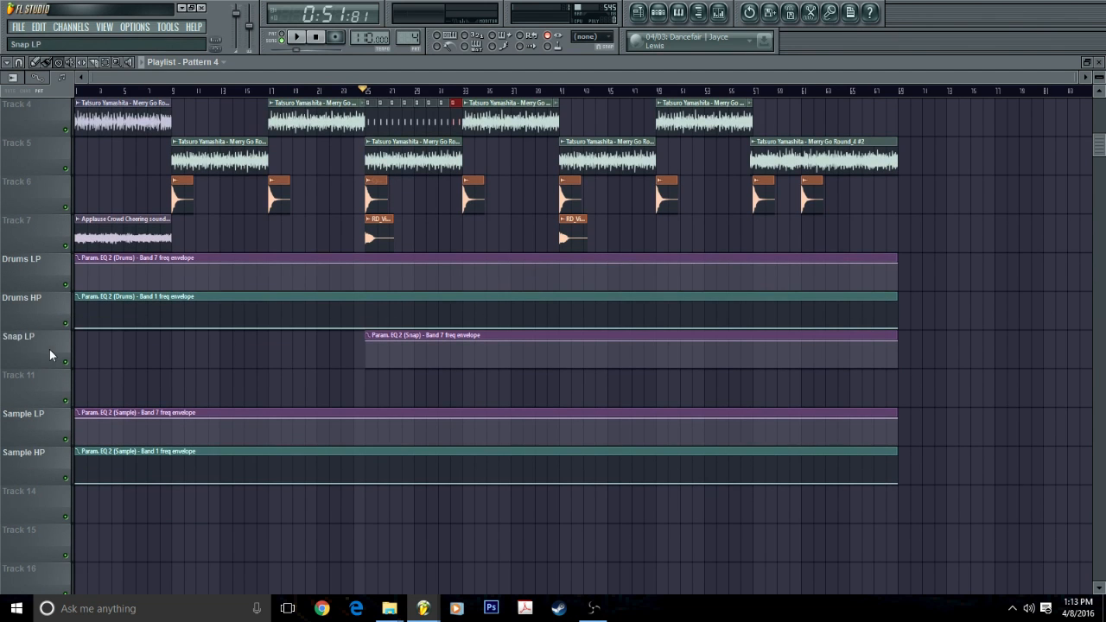
key("Return")
Shape the Drums LP automation to drop sharply at bar 25, stay low, and curve back up at bar 33.
scroll(185, 365, "up", 2)
scroll(304, 283, "up", 4)
right_click(371, 350)
mouse_move(370, 350)
left_mouse_down()
mouse_move(370, 341)
mouse_move(369, 353)
left_mouse_up()
right_click(395, 345)
scroll(404, 200, "down", 3)
right_click(776, 351)
left_click_drag(778, 353, 787, 344)
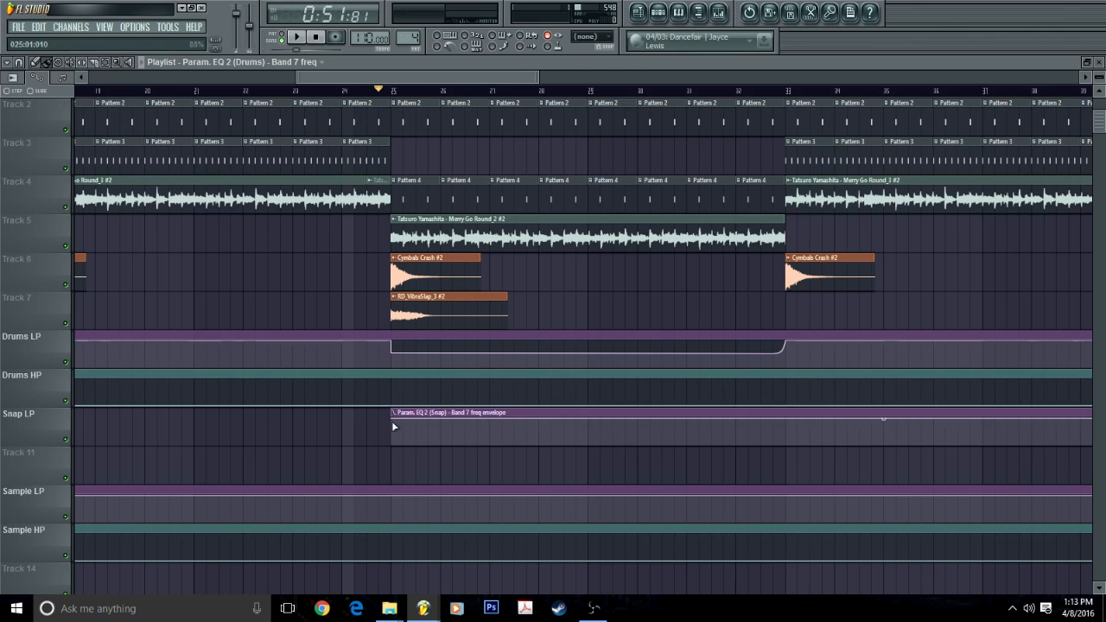
Lower the Snap LP automation's start at bar 25 and ramp it back up to its full level at bar 33.
left_click_drag(393, 419, 393, 435)
right_click(788, 429)
left_click_drag(788, 430, 786, 418)
left_click_drag(393, 435, 392, 436)
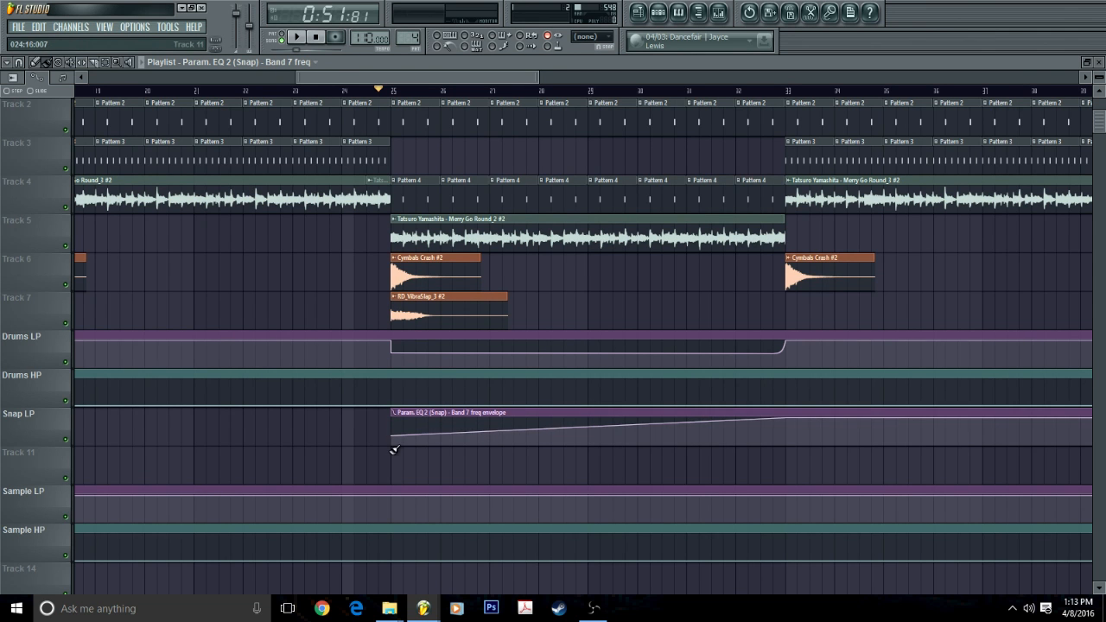
left_click_drag(590, 424, 589, 421)
left_click_drag(392, 437, 406, 418)
Shape the Sample LP automation to fall gradually from bar 25 and curve back up at bar 33.
scroll(394, 449, "down", 2)
scroll(425, 103, "down", 3)
right_click(406, 426)
right_click(564, 437)
left_click_drag(564, 436, 588, 418)
right_click(588, 428)
left_click_drag(576, 426, 576, 430)
Add a short bump to the Sample HP automation between bars 32 and 33.
right_click(565, 483)
right_click(577, 475)
right_click(588, 483)
scroll(508, 570, "down", 1)
Add Fruity Reeverb 2 to the Snap track's second effect slot and adjust its wet level during playback.
left_click(714, 17)
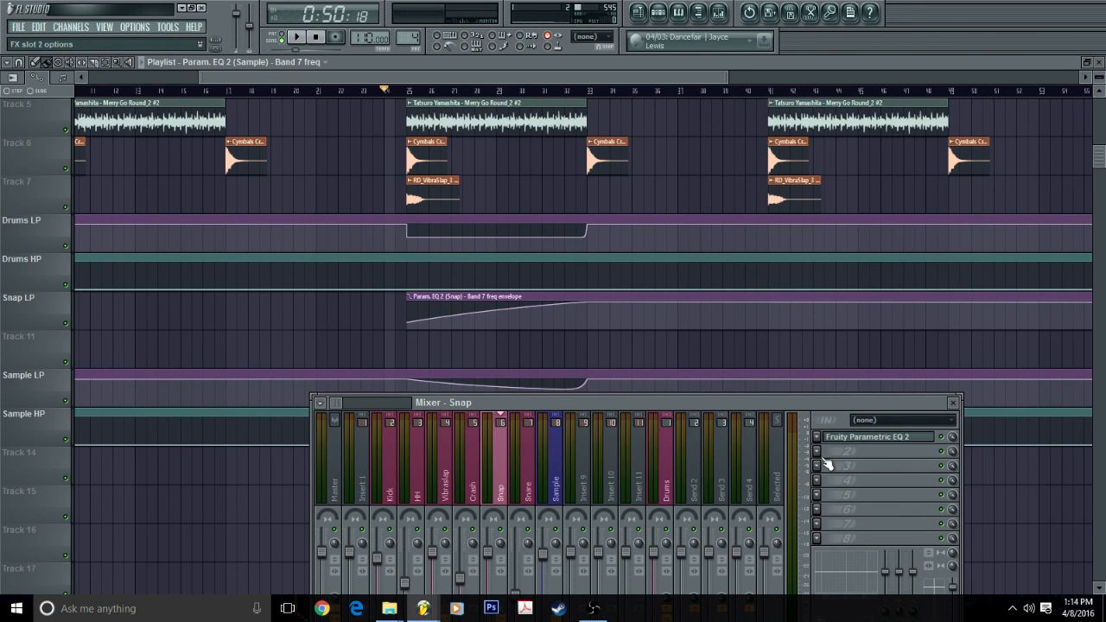
left_click(827, 464)
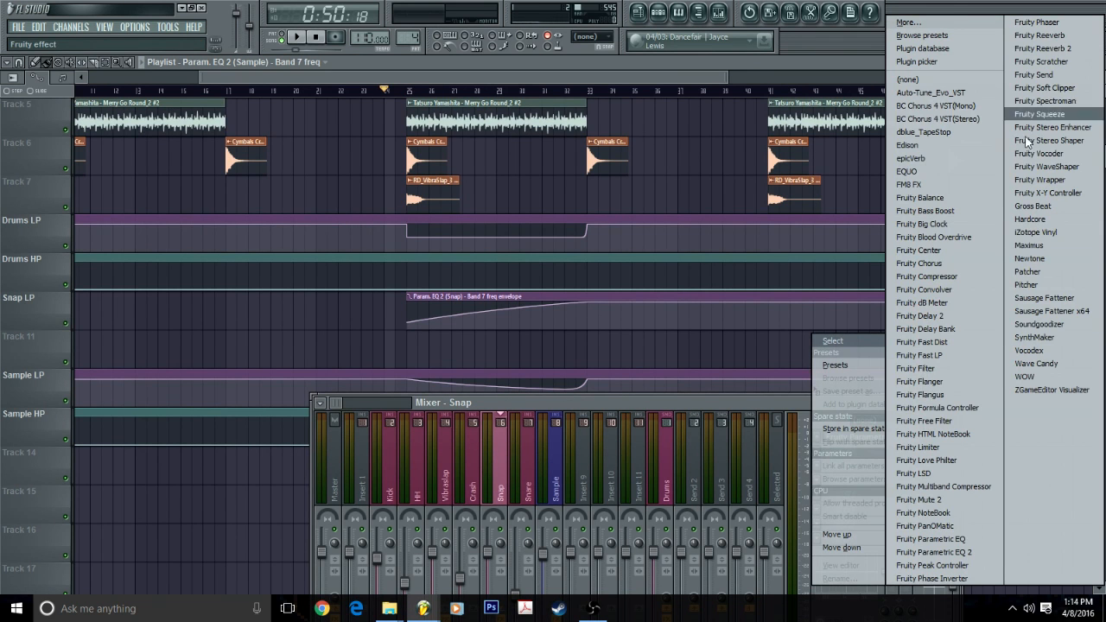
left_click(1040, 48)
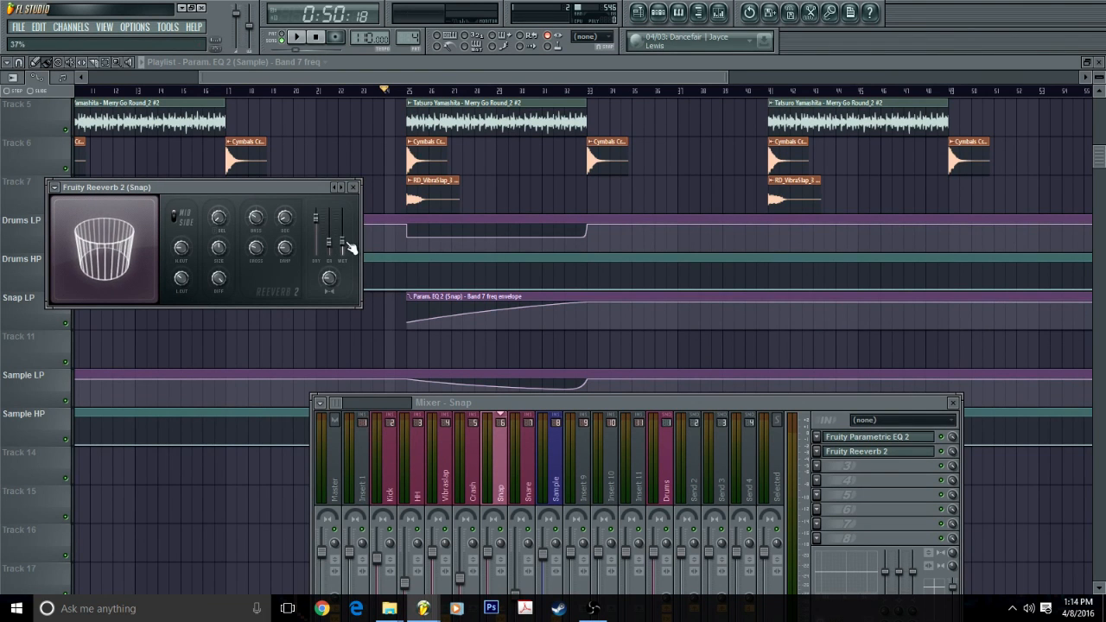
key("space")
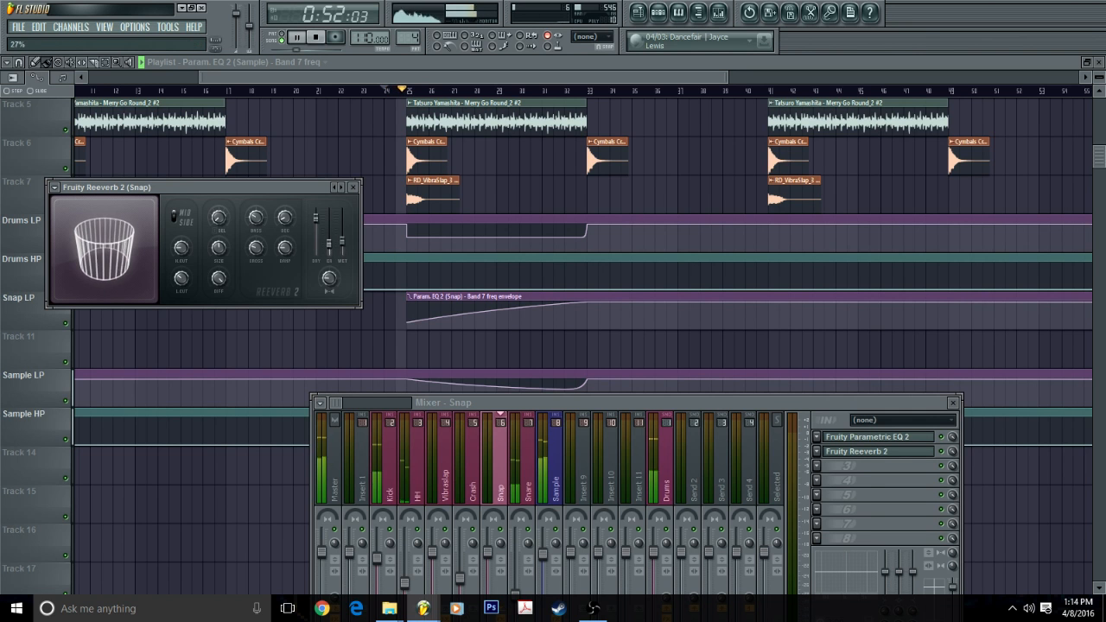
left_click_drag(343, 242, 349, 239)
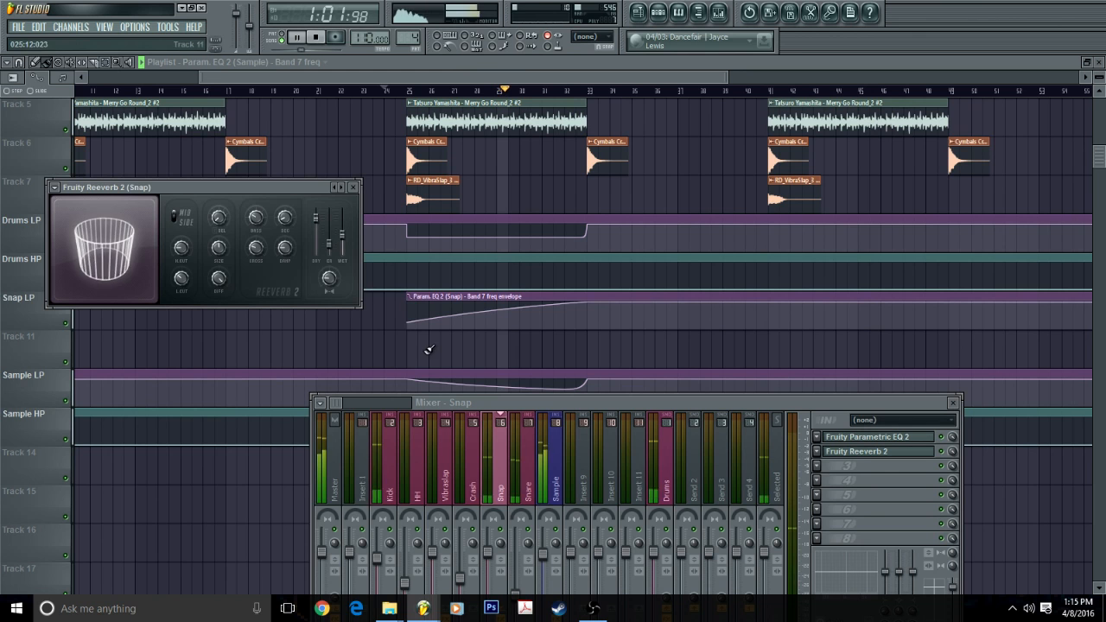
Raise the room size of the Snap track's Fruity Reeverb 2 to about 86 and close the plugin.
left_click(416, 354)
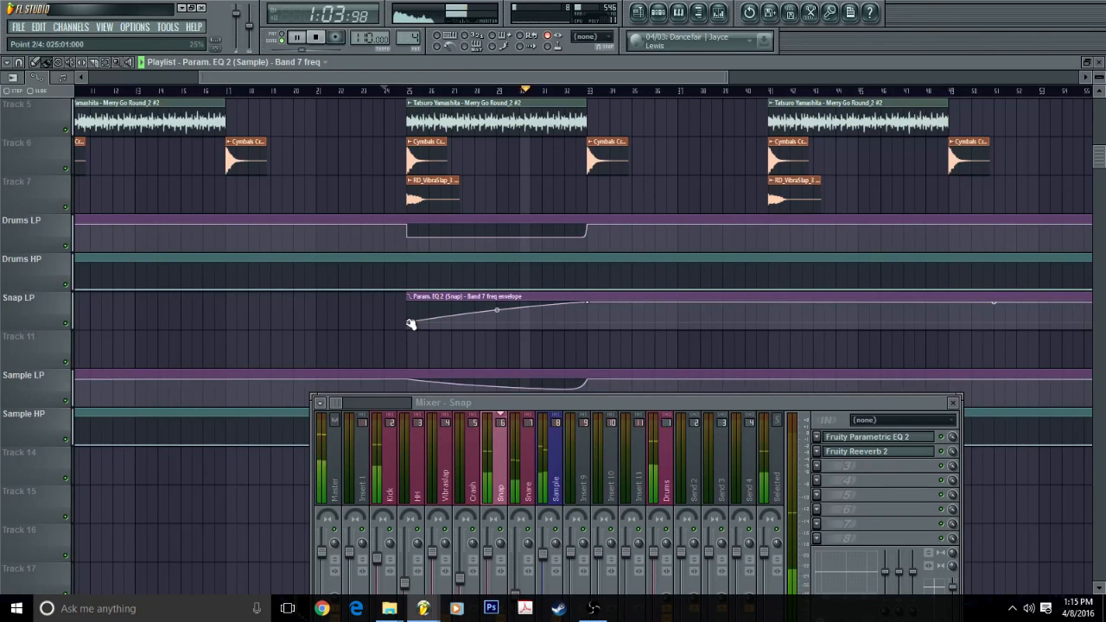
left_click(921, 453)
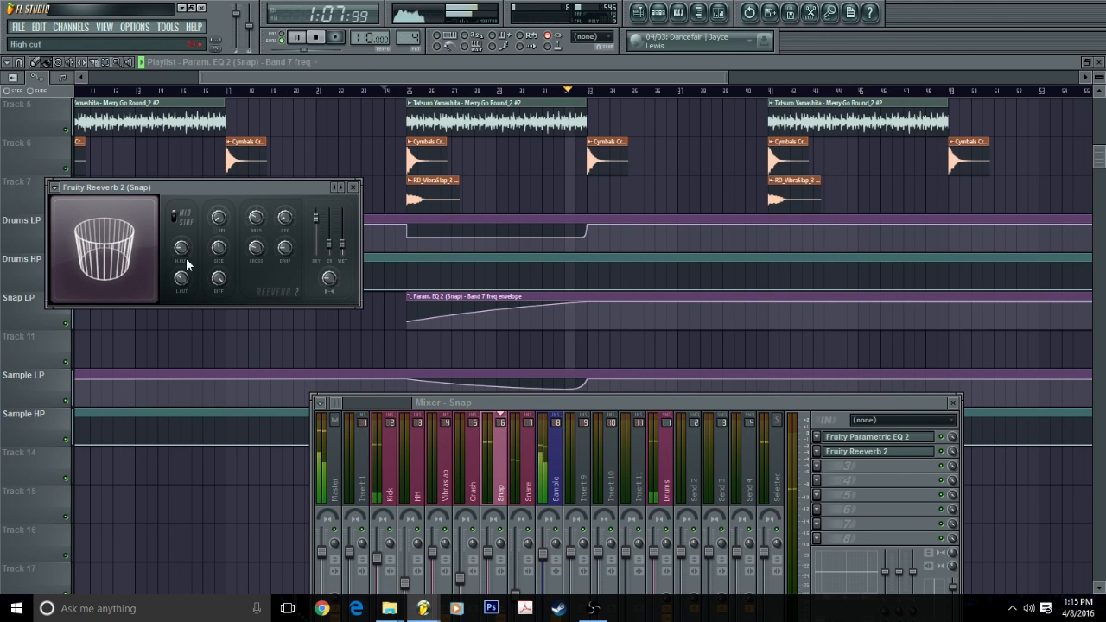
left_click_drag(220, 250, 219, 229)
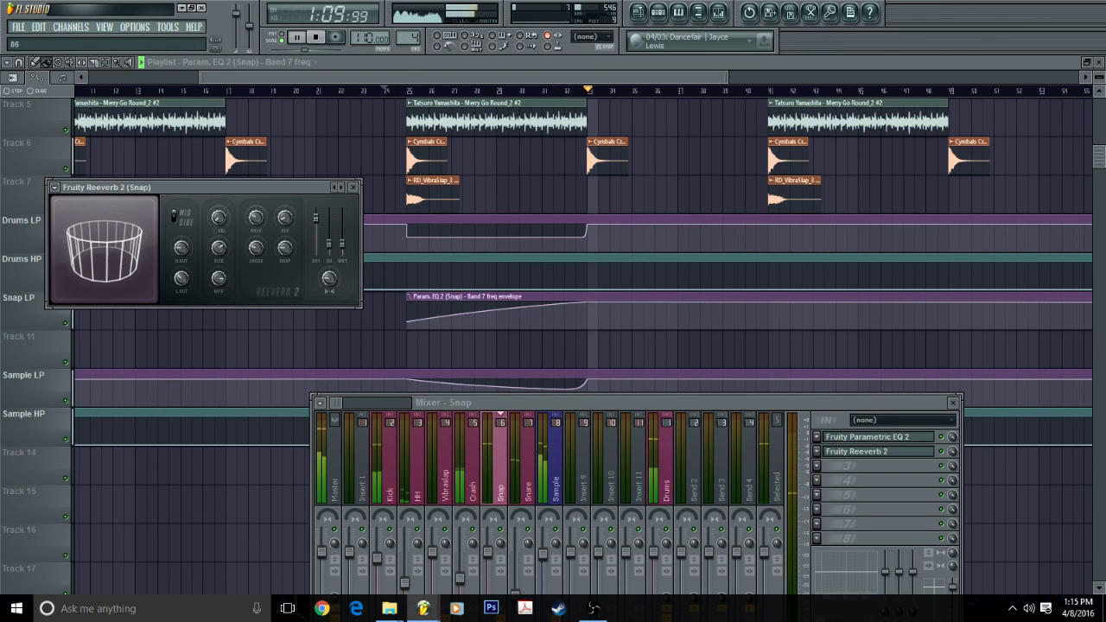
left_click(353, 188)
Raise the Snap LP automation's start point at bar 25 and reshape its rise to bar 33 while auditioning the section.
left_click_drag(412, 323, 408, 320)
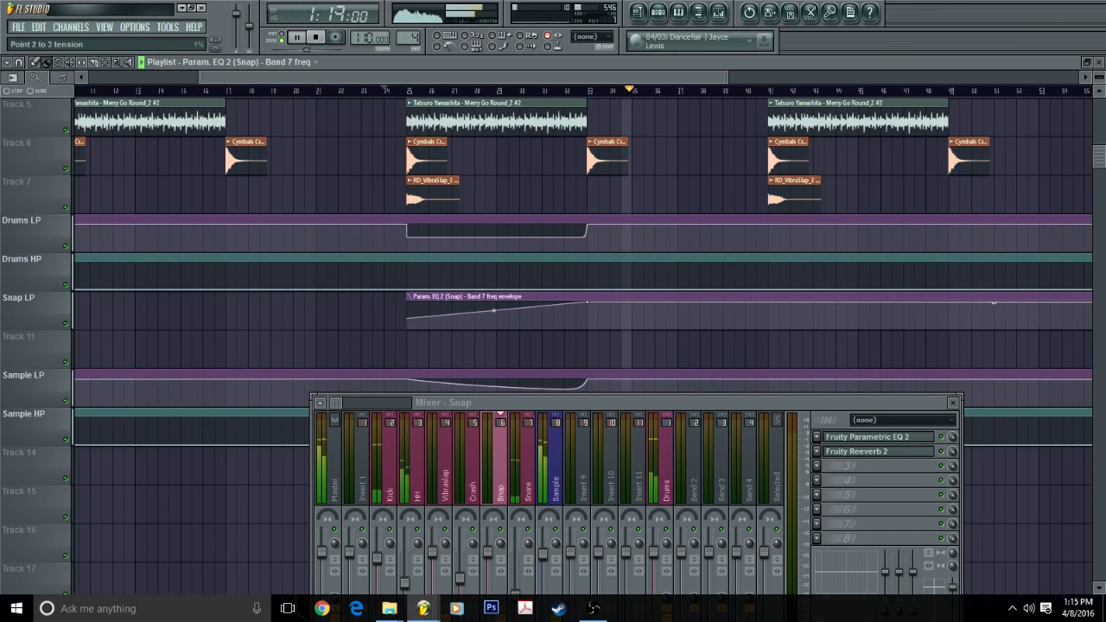
left_click(490, 91)
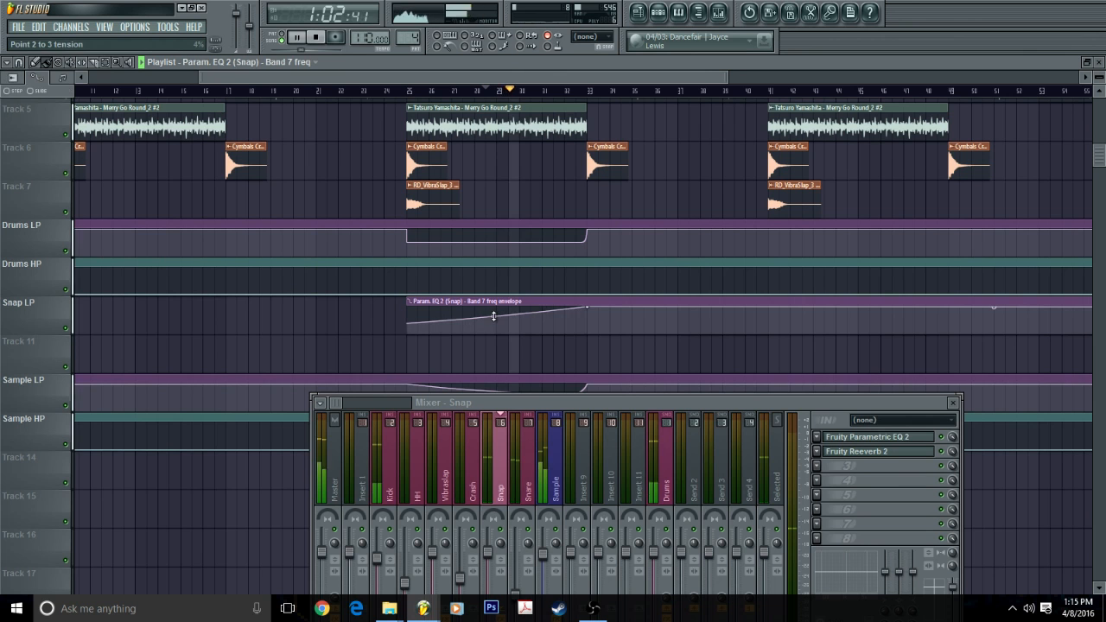
left_click_drag(493, 316, 493, 317)
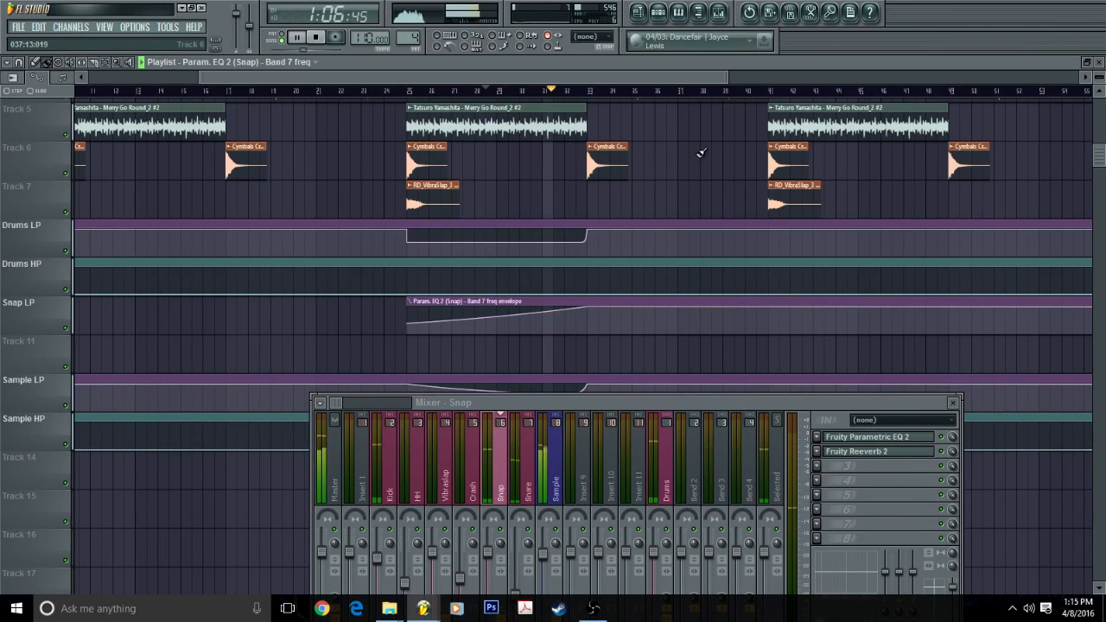
key("F9")
Stop playback and add a gradual dip to the Drums LP automation from bar 41, returning to full level at bar 49.
scroll(619, 417, "down", 1)
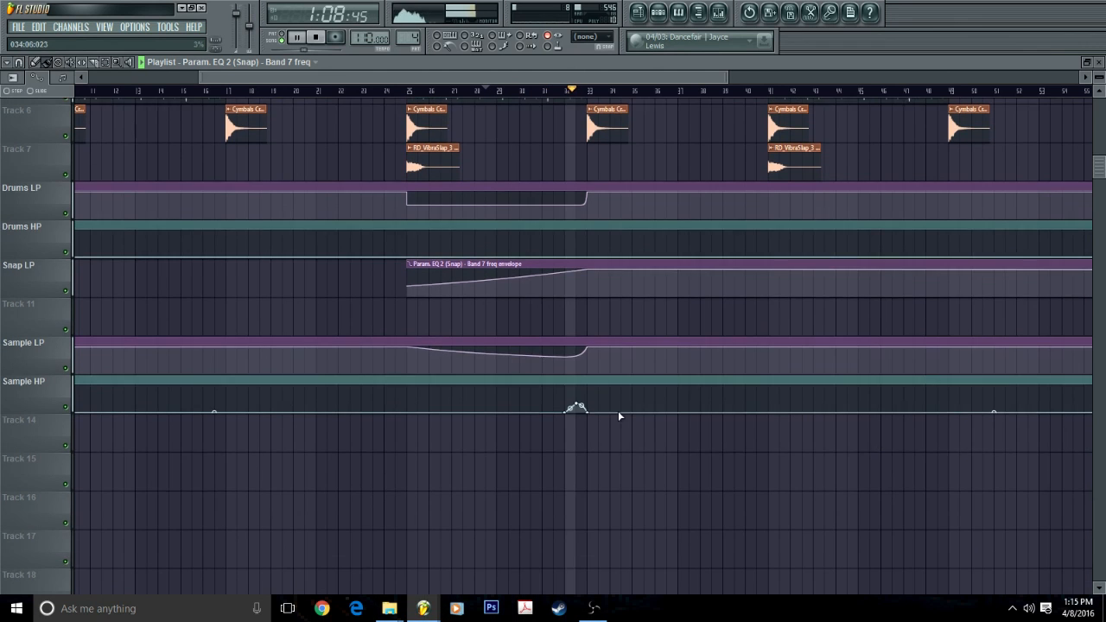
scroll(601, 93, "down", 3)
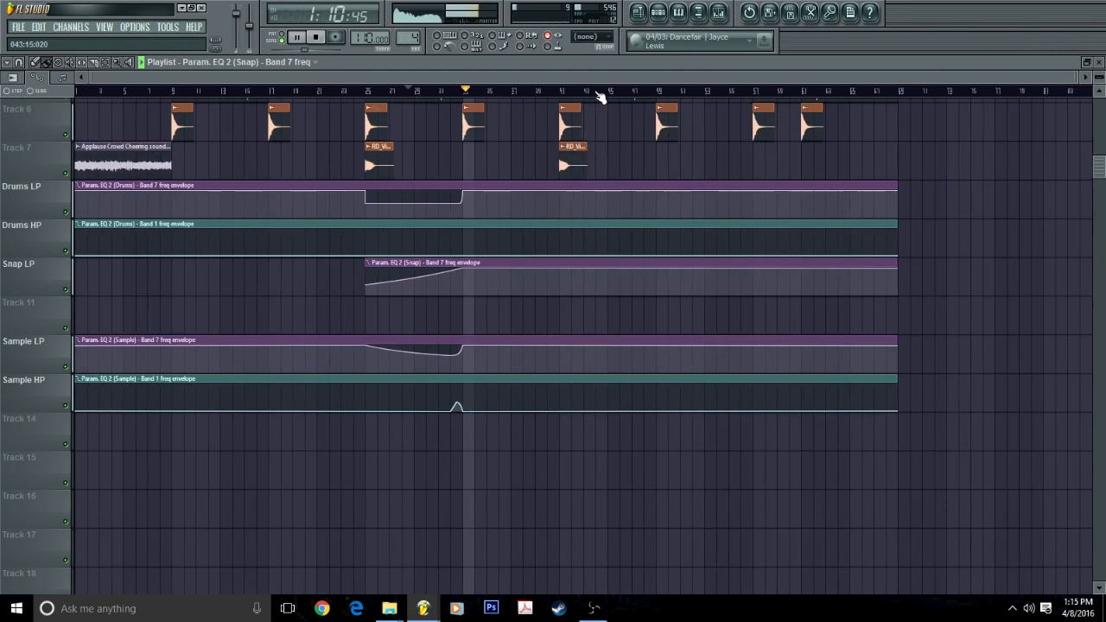
scroll(539, 302, "up", 3)
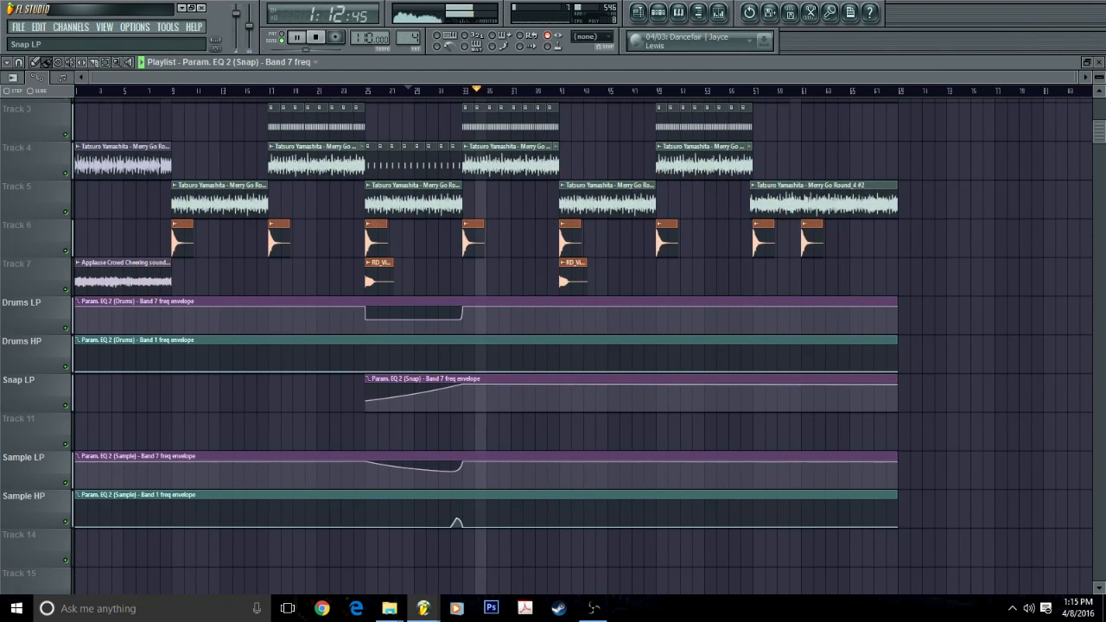
scroll(584, 102, "up", 2)
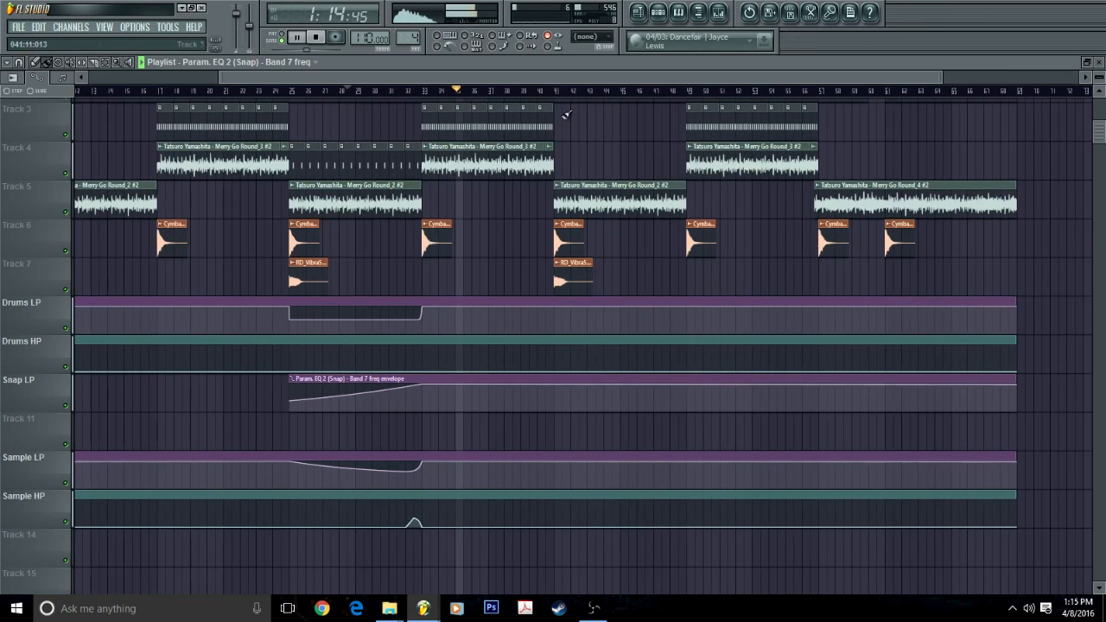
right_click(672, 317)
key("space")
right_click(690, 309)
scroll(669, 97, "up", 2)
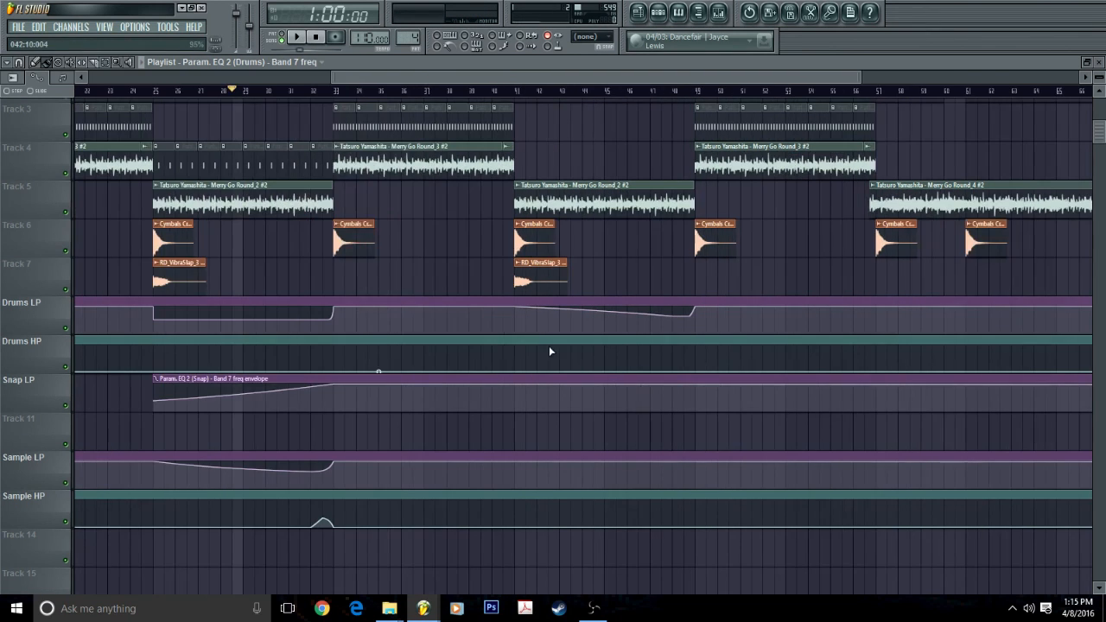
Add a matching dip to the Sample LP automation between bars 41 and 49 and curve the Drums LP return before bar 49.
right_click(516, 461)
right_click(671, 473)
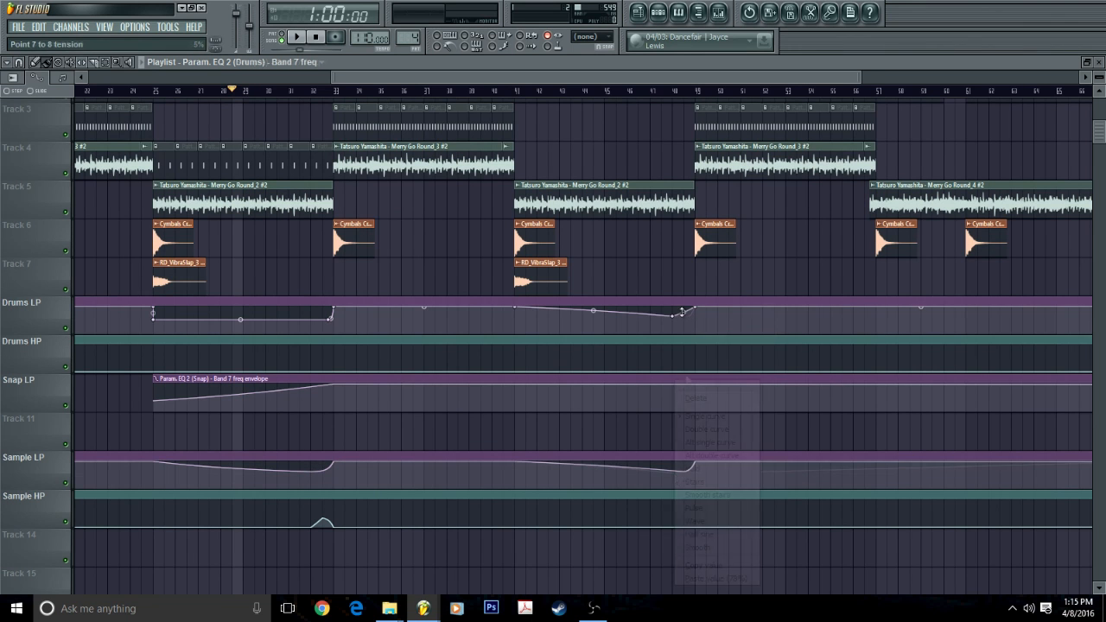
left_click_drag(682, 311, 682, 298)
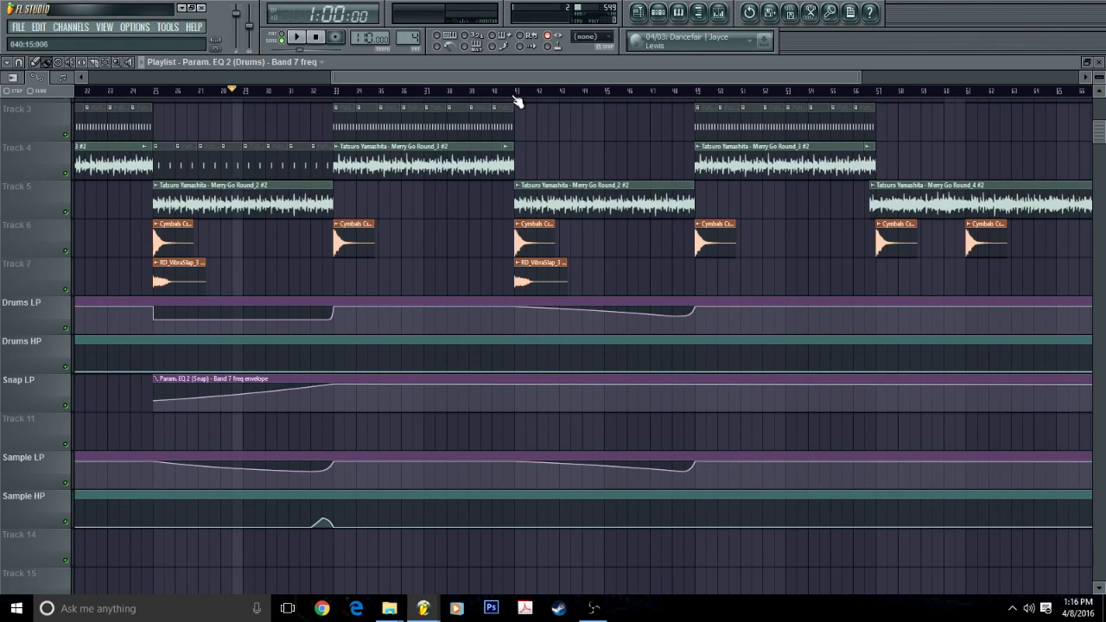
Play the arrangement from bar 41 and check the Drums LP and Sample LP filter sweeps up to bar 49.
left_click(516, 95)
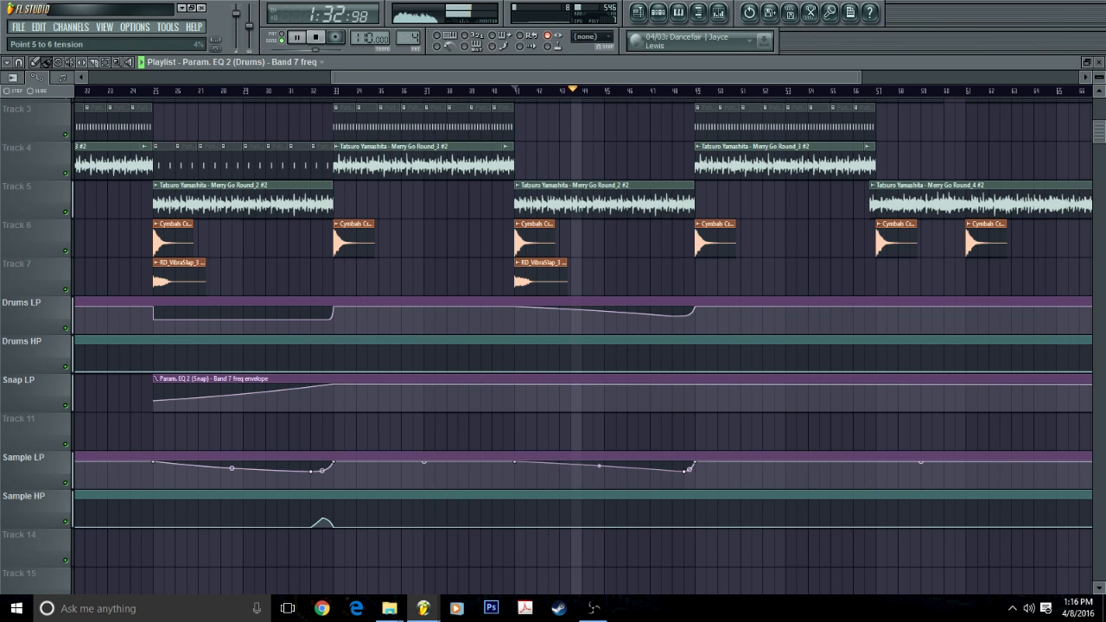
scroll(598, 207, "up", 2)
scroll(582, 97, "down", 2)
scroll(588, 220, "down", 4)
scroll(596, 245, "up", 1)
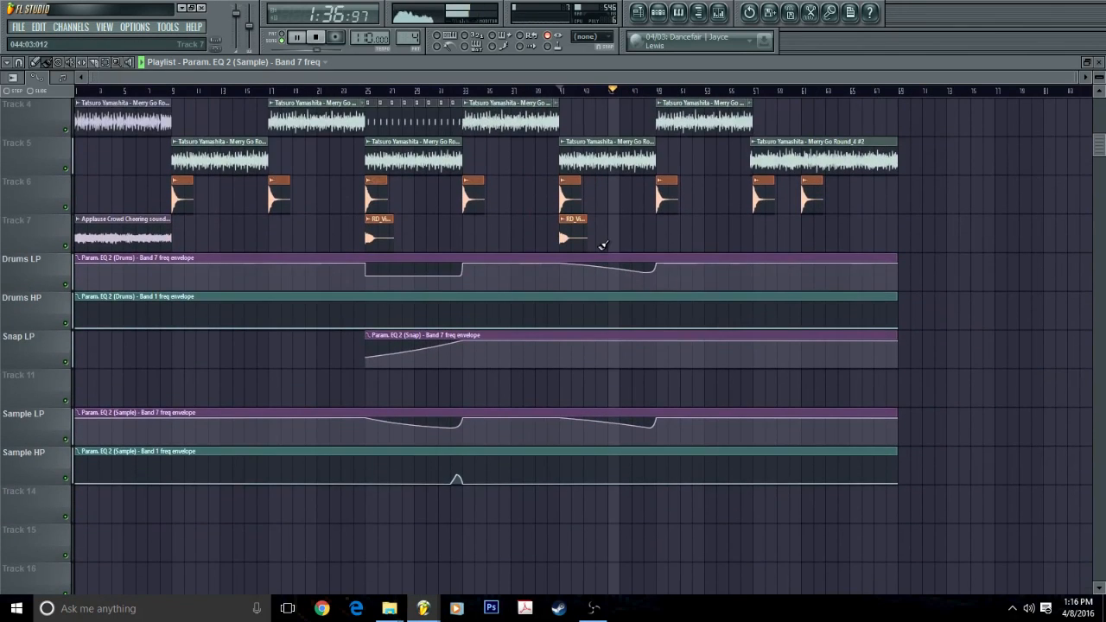
scroll(610, 235, "up", 3)
scroll(619, 92, "up", 5)
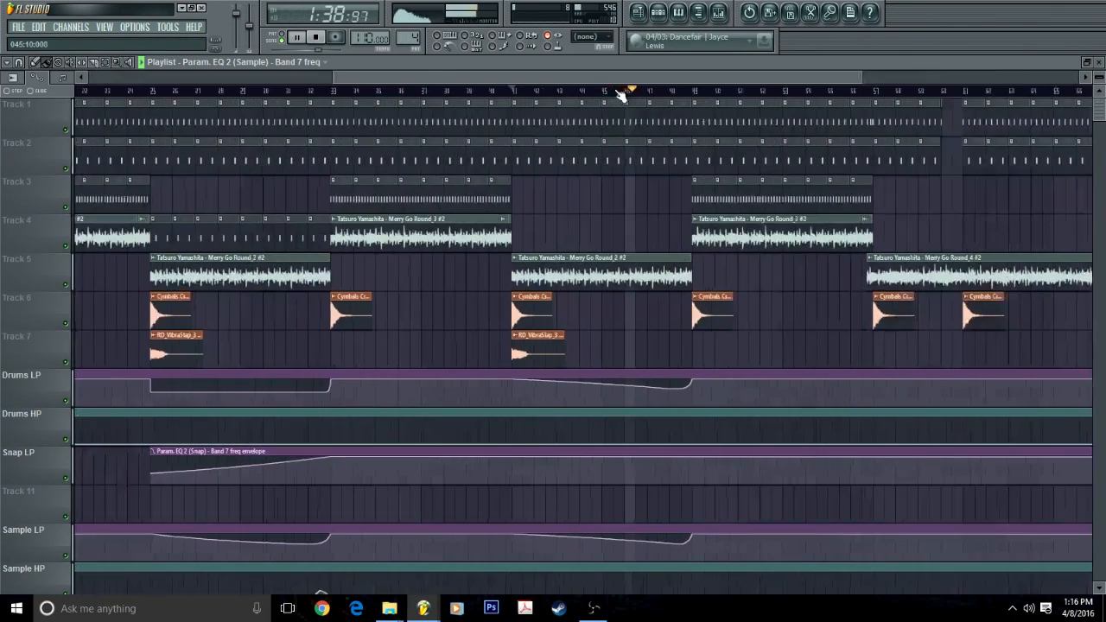
scroll(619, 91, "up", 2)
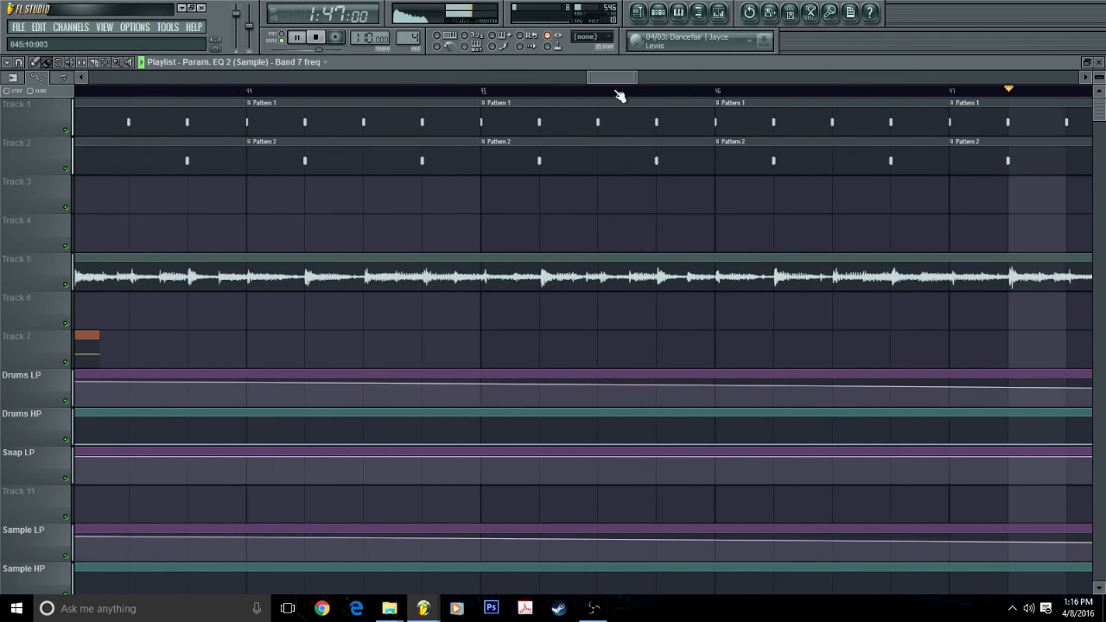
scroll(619, 92, "down", 6)
scroll(637, 289, "down", 5)
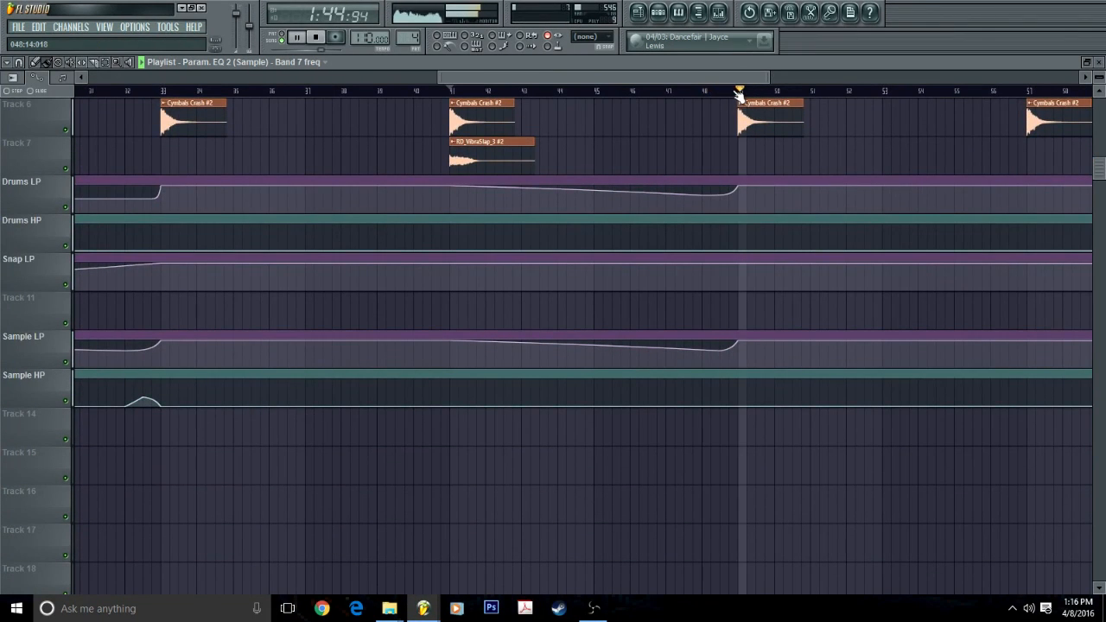
Add a small bump to the Sample HP automation before bar 49, peaking at 048:13 and returning to the baseline at bar 49.
scroll(735, 95, "up", 3)
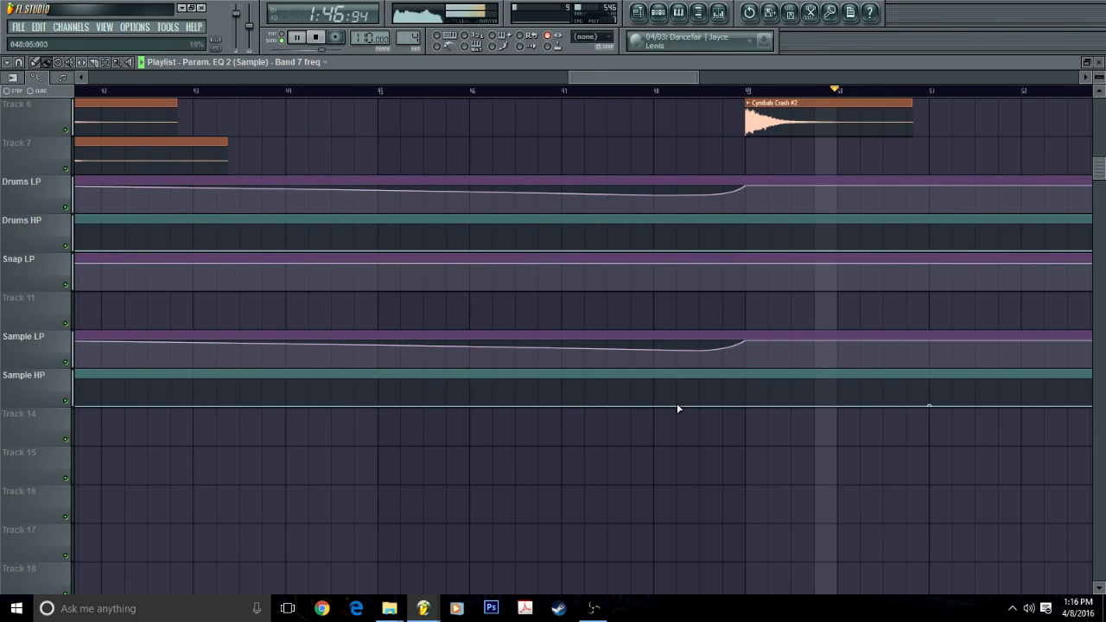
right_click(723, 395)
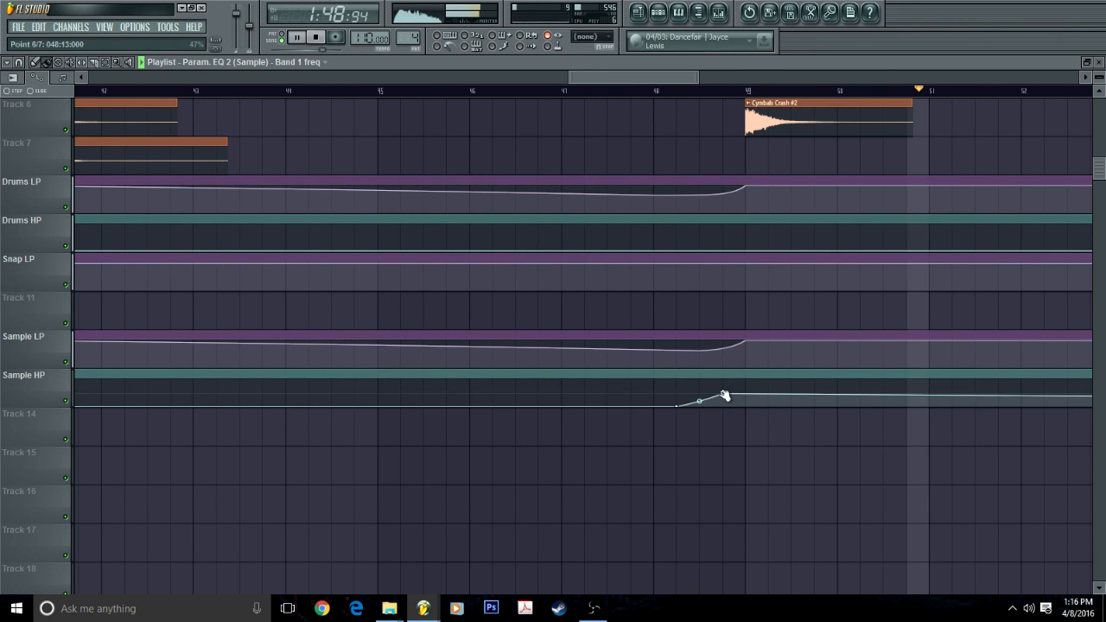
right_click(745, 404)
left_click_drag(723, 395, 724, 400)
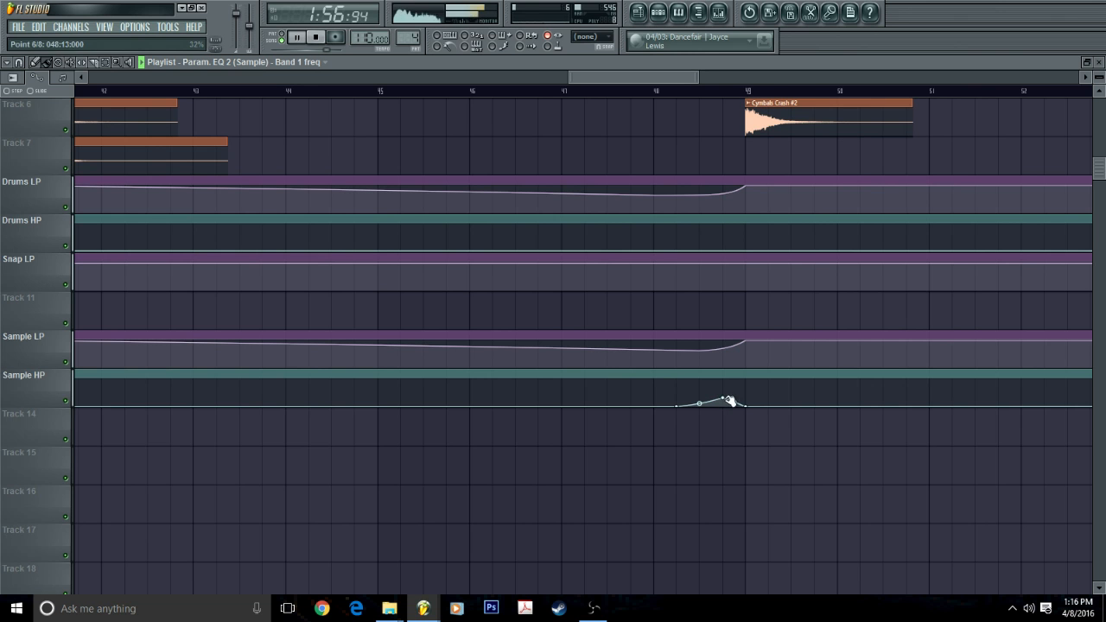
Add a short curved bump to the Sample HP automation just before bar 57, returning to the baseline at bar 57.
scroll(701, 101, "down", 7)
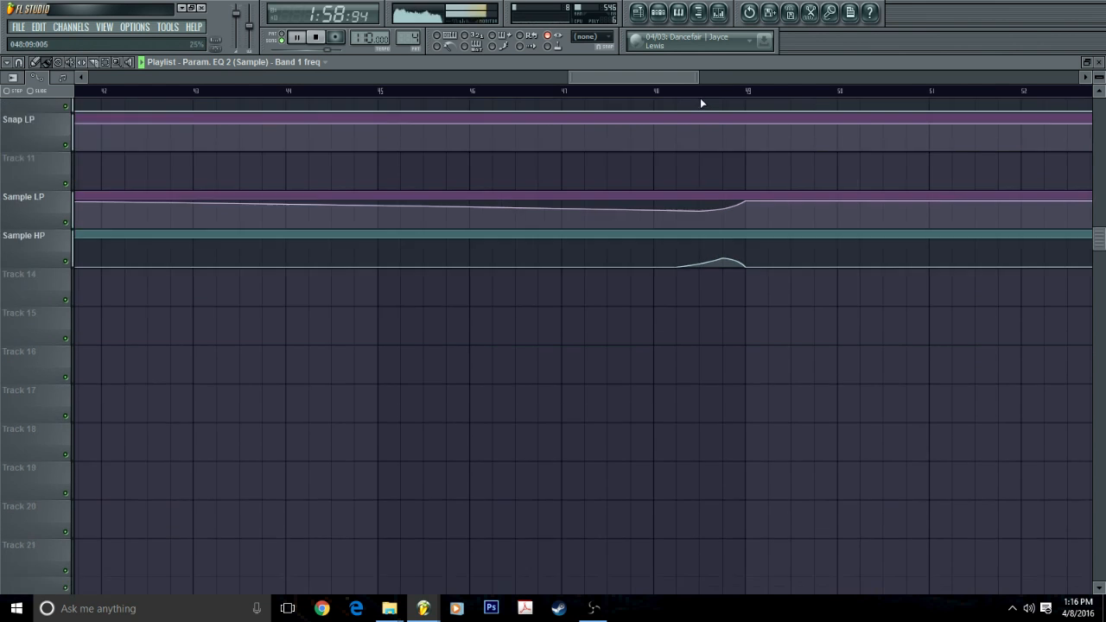
scroll(701, 103, "down", 3)
scroll(701, 105, "up", 10)
left_click_drag(680, 78, 769, 95)
scroll(733, 95, "up", 5)
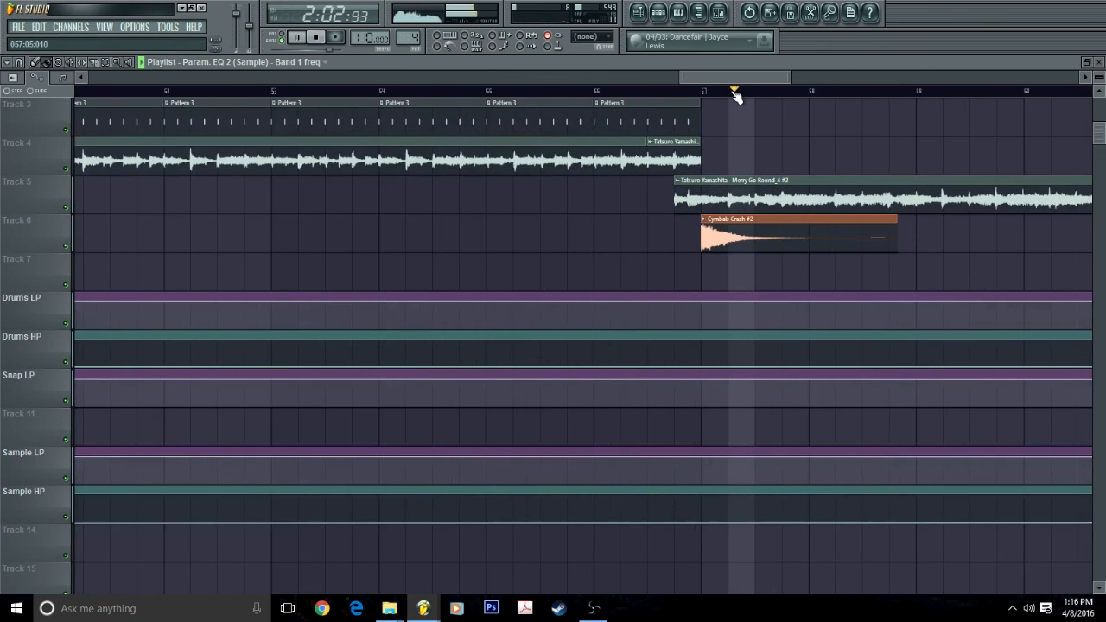
scroll(662, 373, "down", 1)
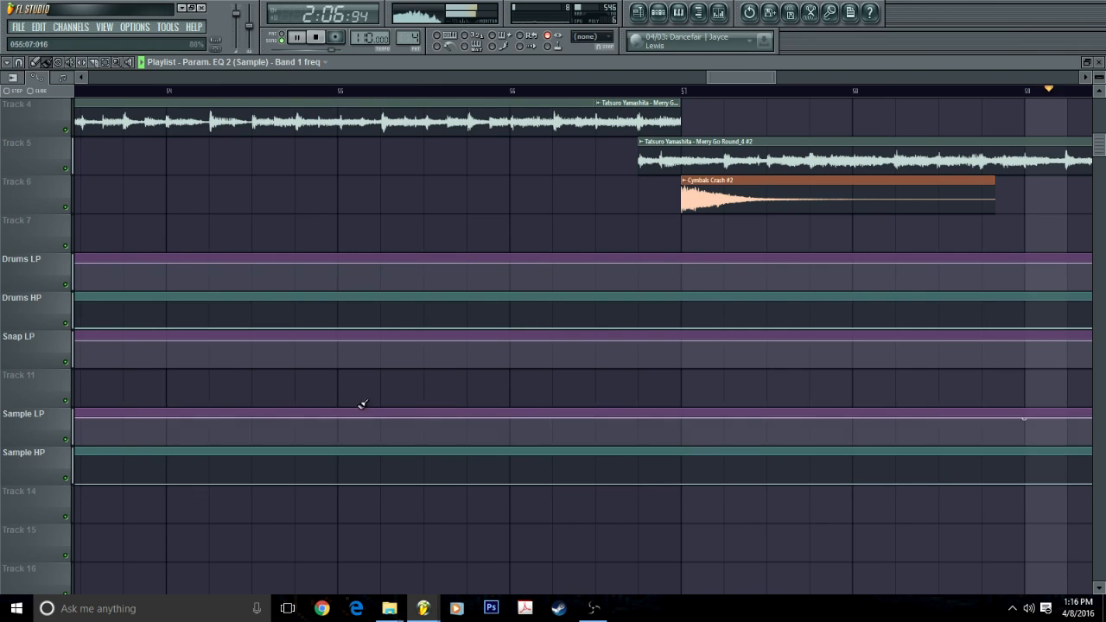
left_click(18, 62)
left_click(45, 154)
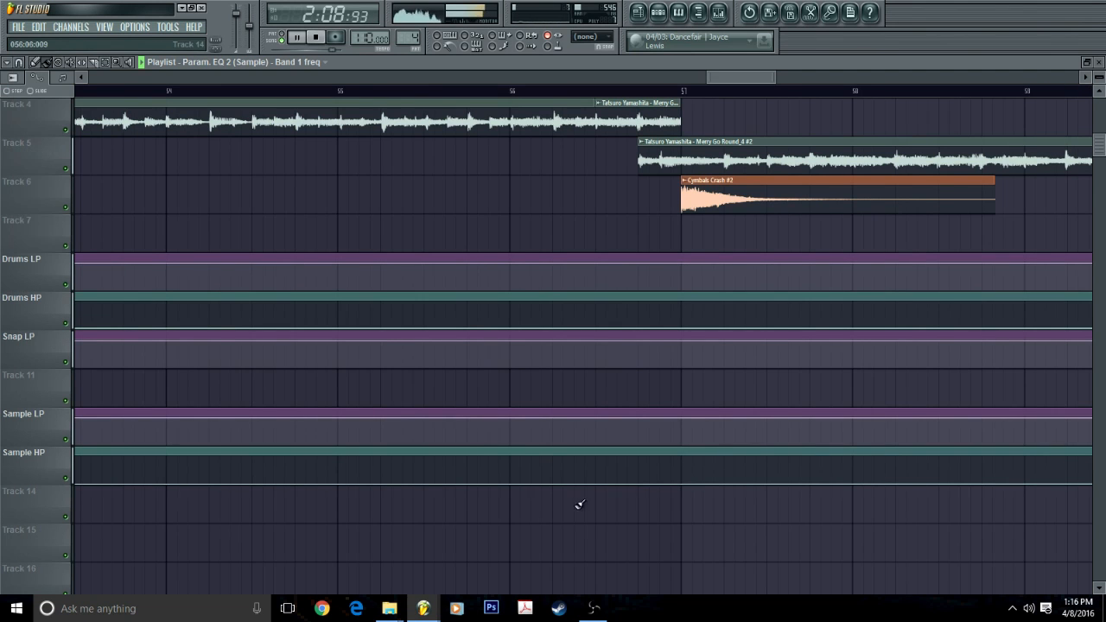
right_click(660, 472)
right_click(682, 481)
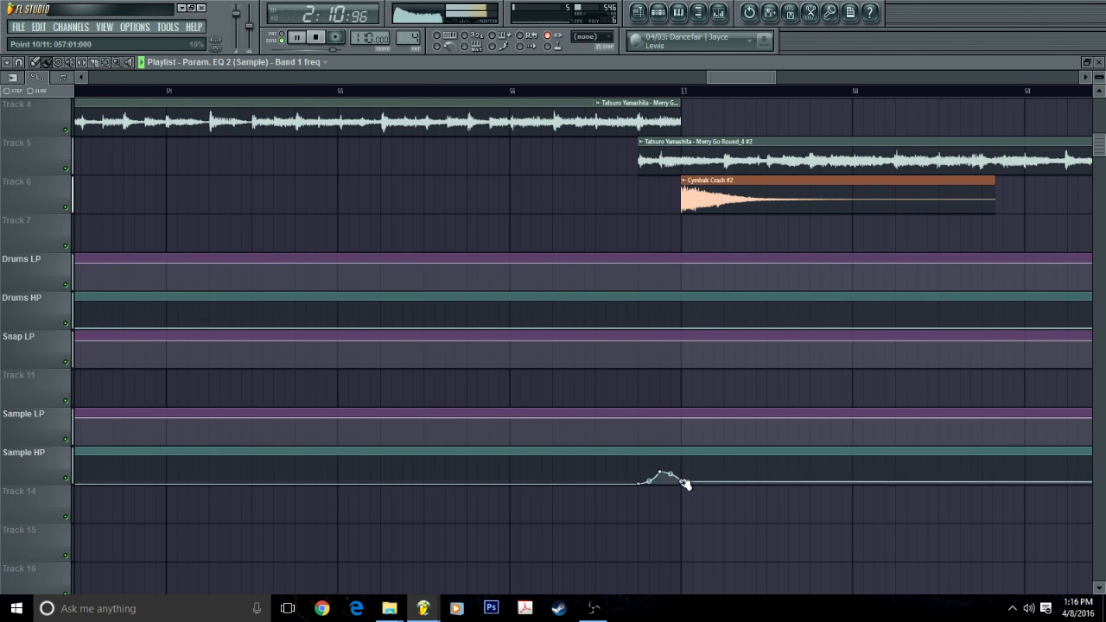
Start the Sample HP bump before bar 57 earlier, around 056:09, and shift its lowered peak to 056:13 while auditioning the transition.
left_click(593, 90)
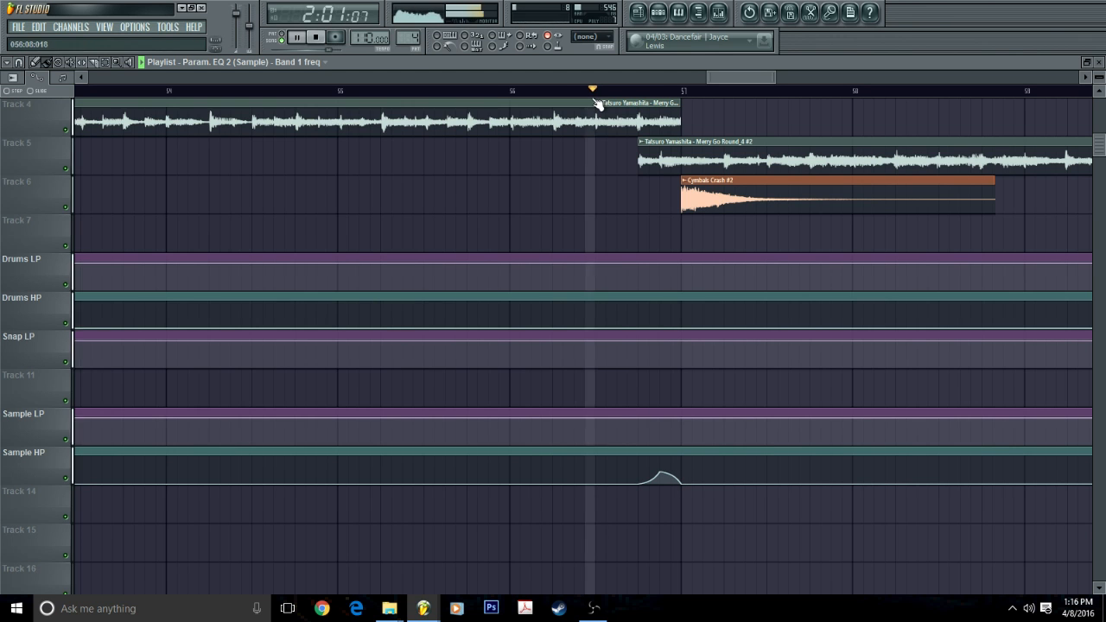
right_click(596, 483)
right_click(637, 484)
left_click(666, 396)
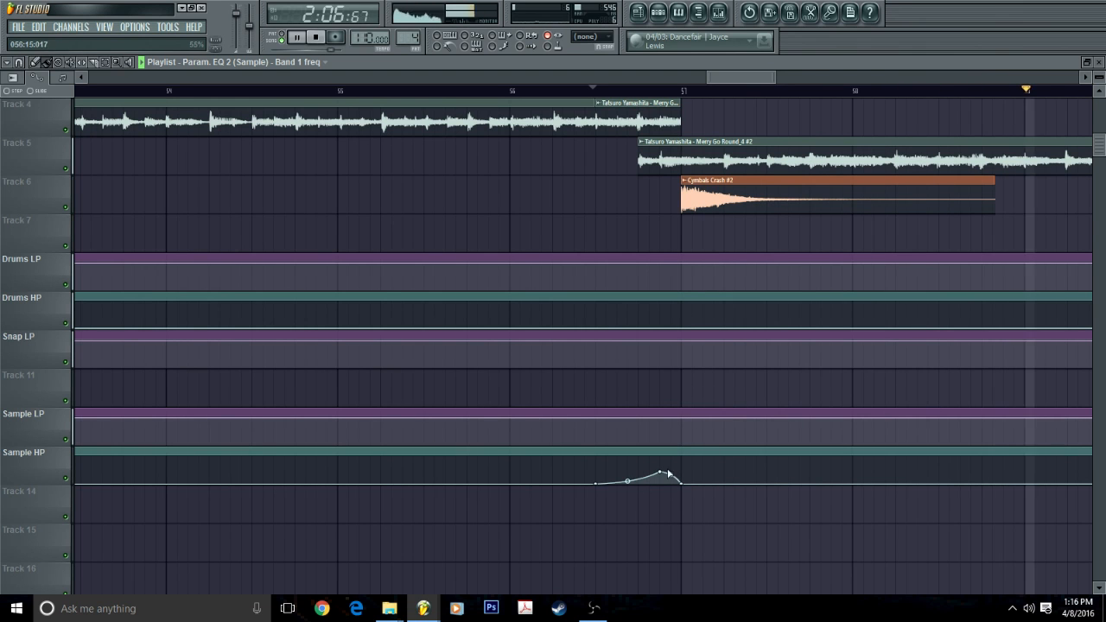
key("space")
key("space")
left_click_drag(664, 474, 641, 476)
key("space")
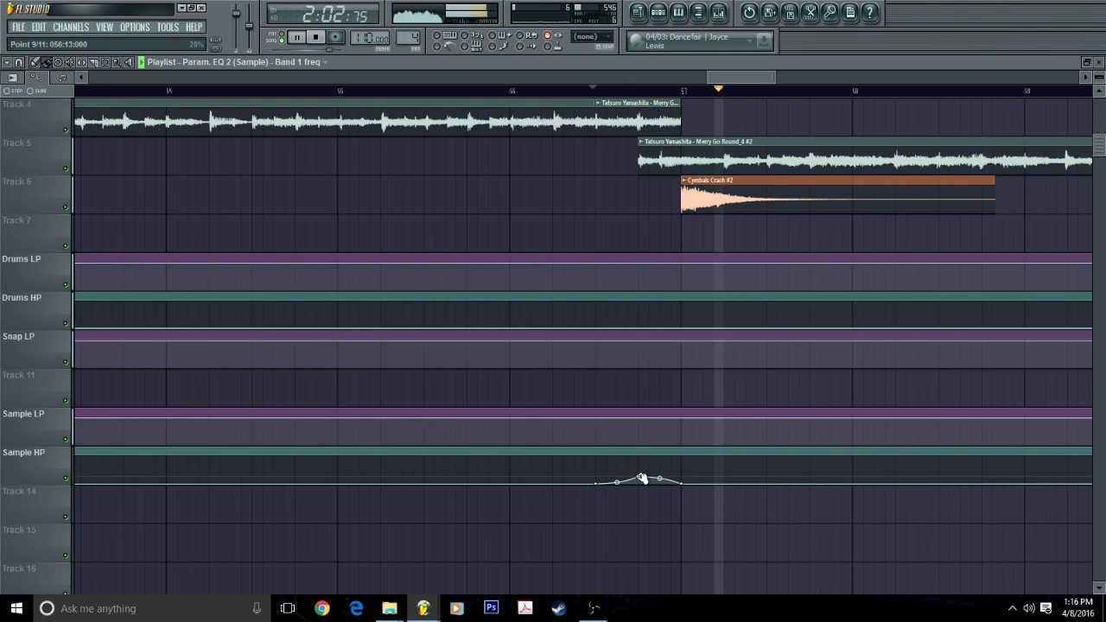
Add a gradual Sample HP rise before bar 61 that drops straight back at the bar, and audition its curve.
scroll(609, 104, "down", 4)
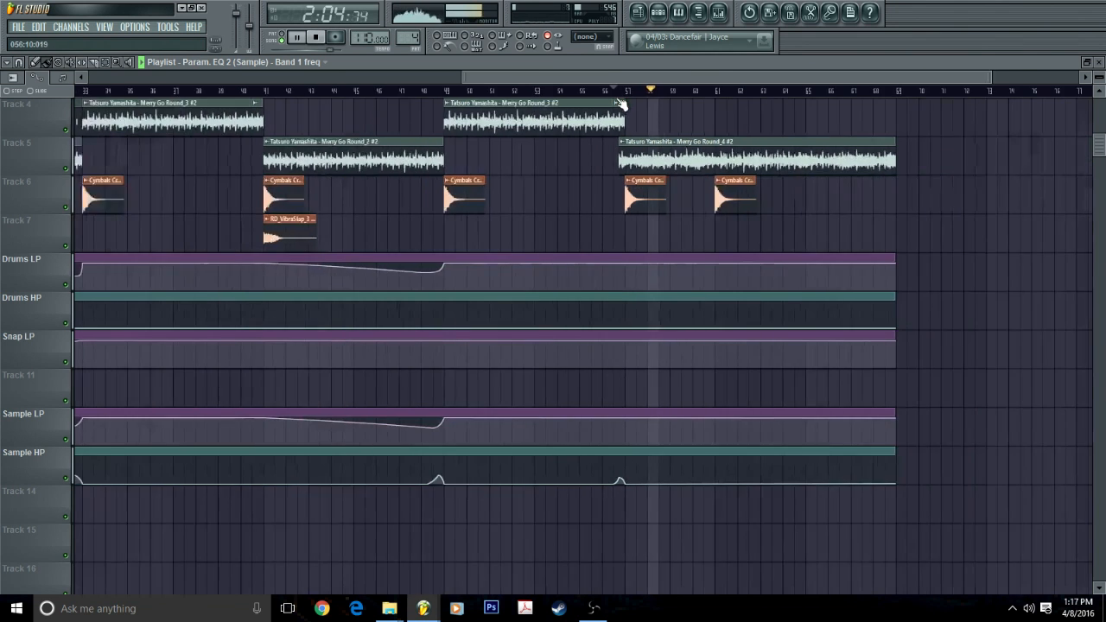
scroll(620, 103, "down", 2)
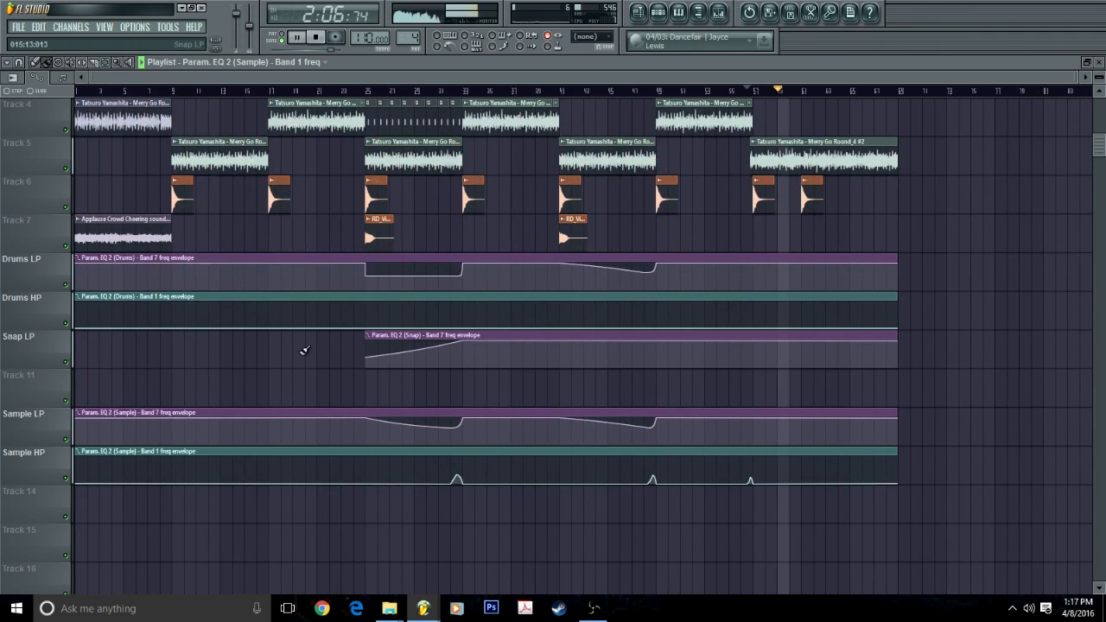
scroll(821, 95, "up", 5)
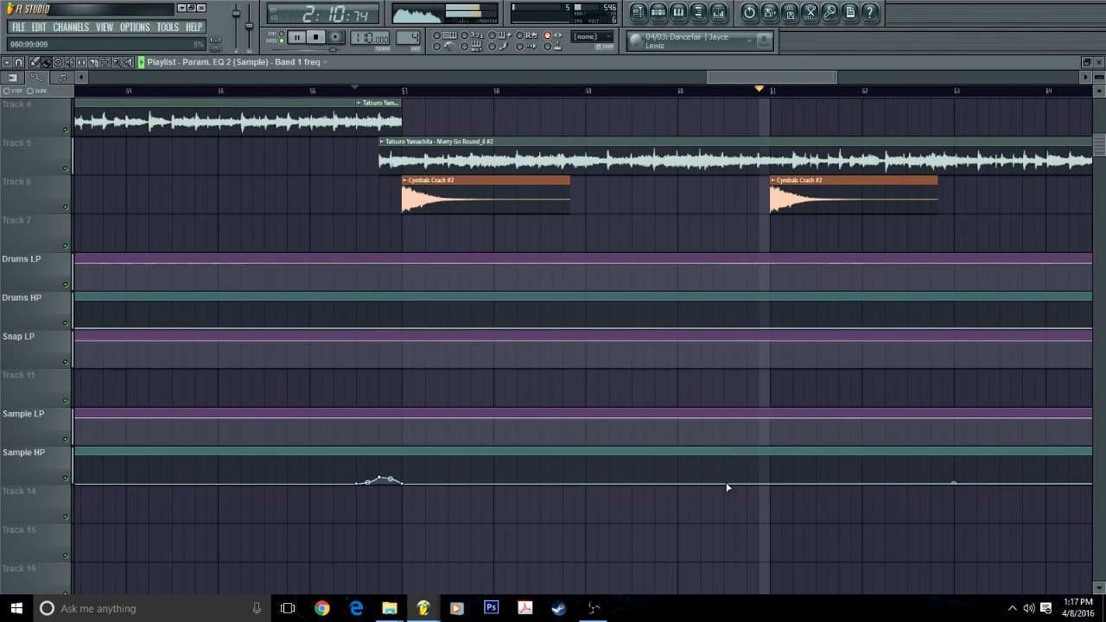
left_click_drag(729, 483, 770, 485)
right_click(771, 478)
right_click(784, 478)
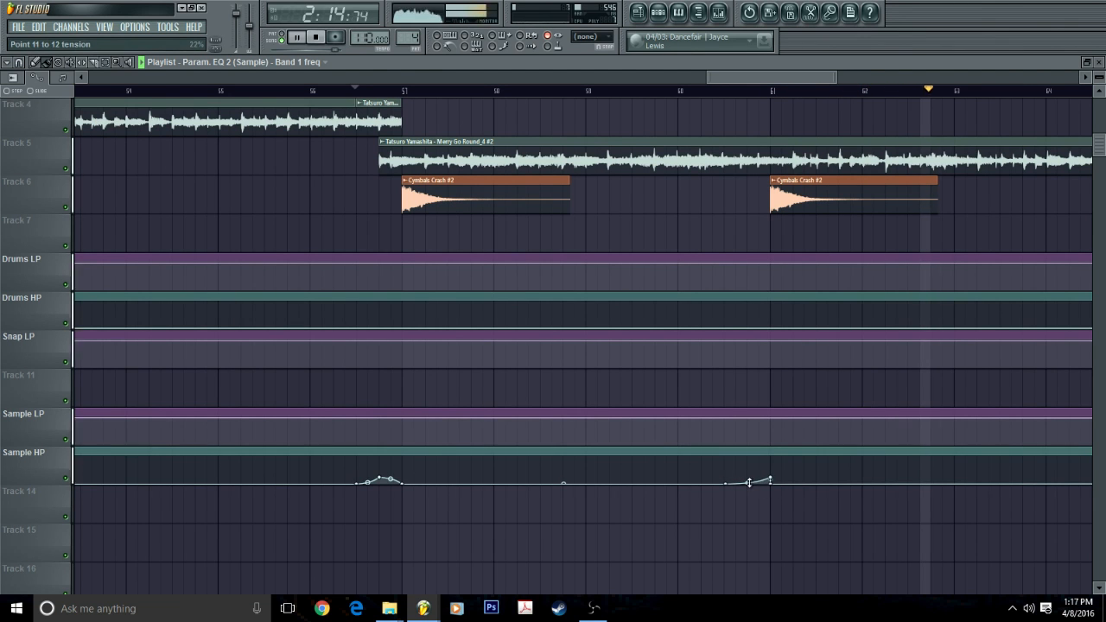
left_click(717, 92)
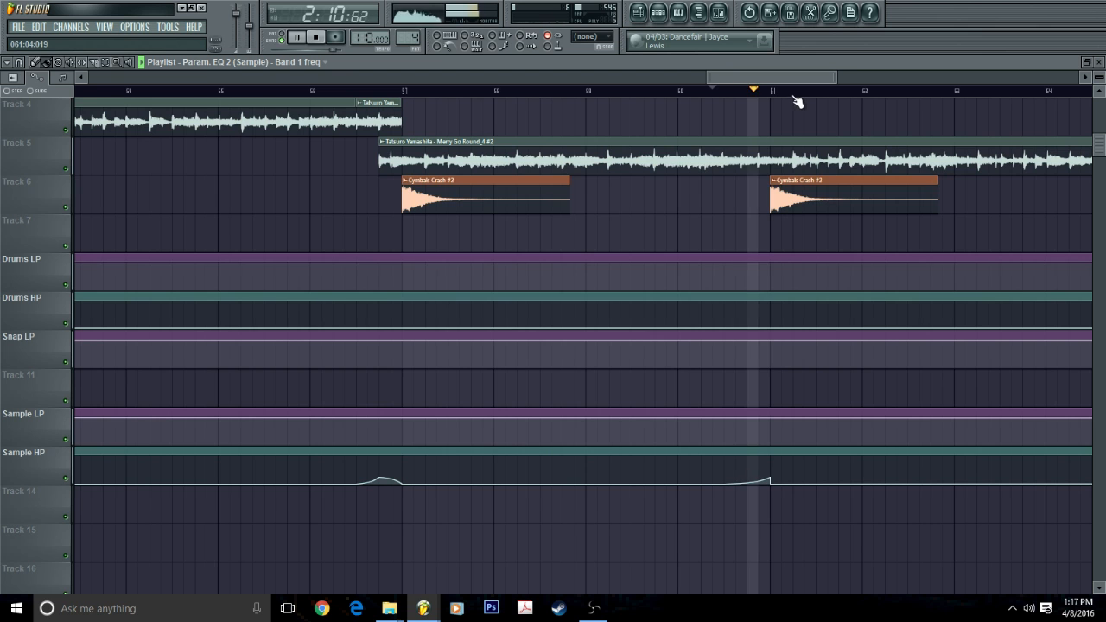
scroll(793, 102, "up", 4)
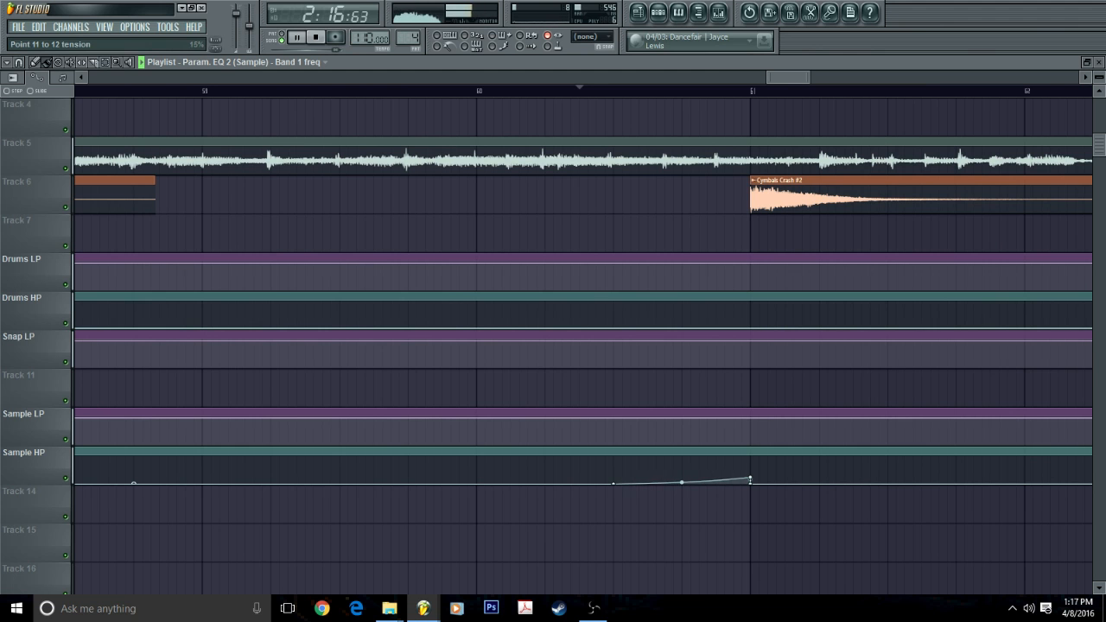
Reshape the Sample HP bump in bar 8 to peak early and fall gradually to the baseline at bar 9, auditioning the change.
key("space")
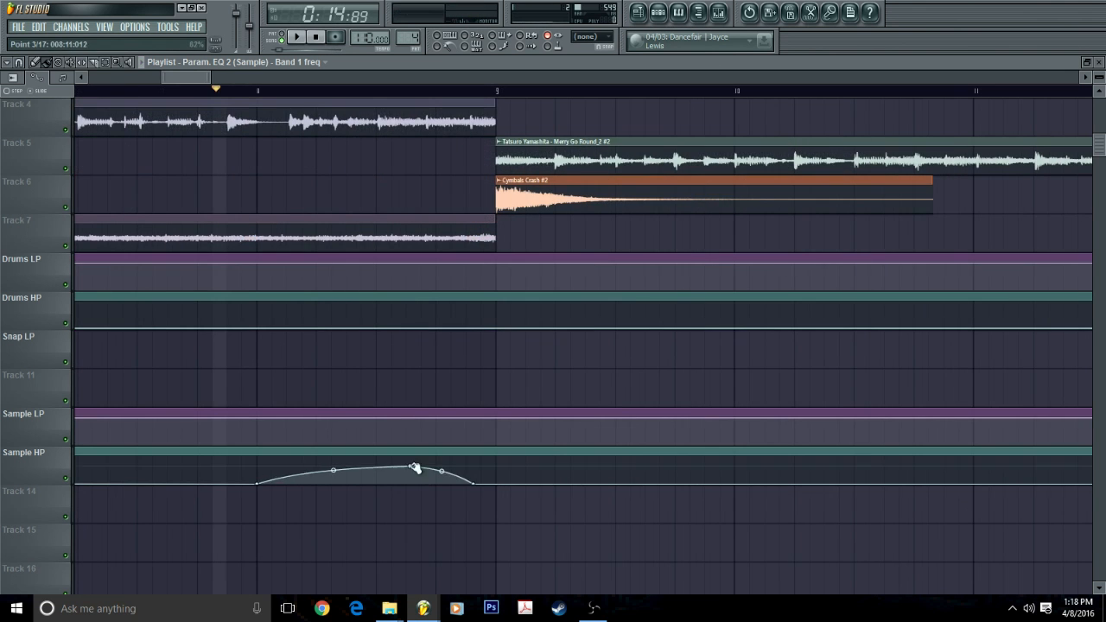
key("space")
left_click_drag(286, 477, 497, 486)
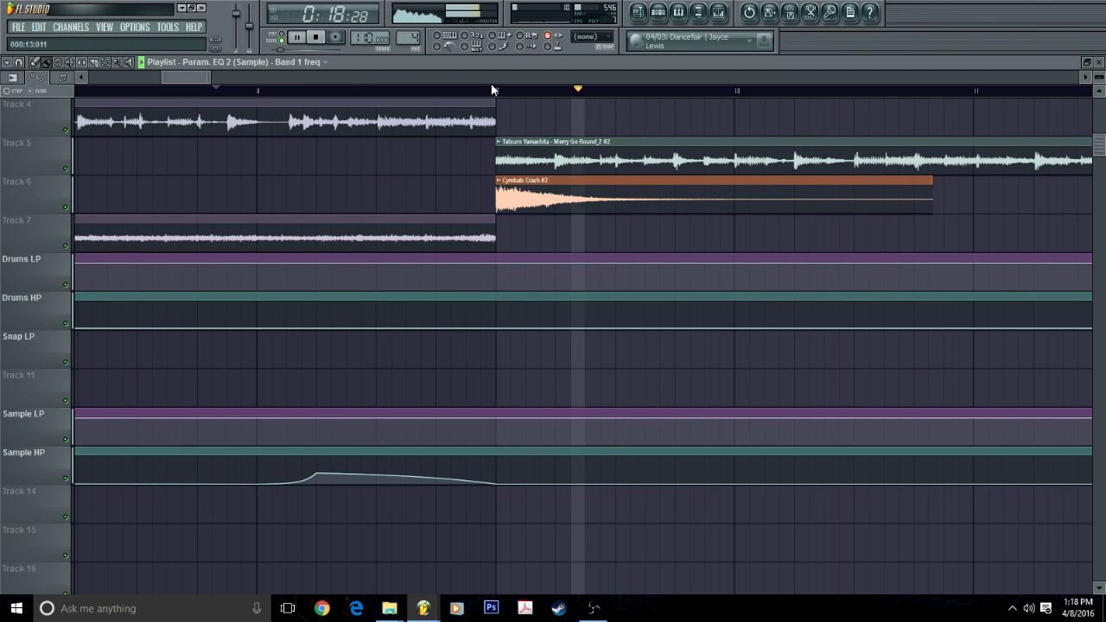
scroll(504, 100, "down", 3)
scroll(505, 100, "down", 6)
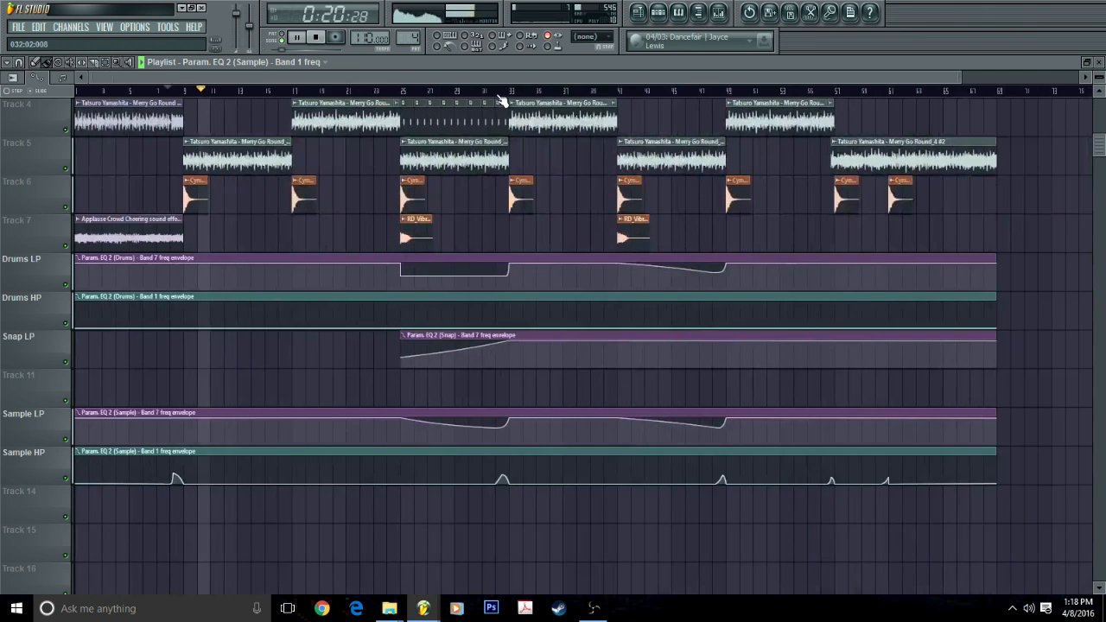
scroll(354, 365, "up", 3)
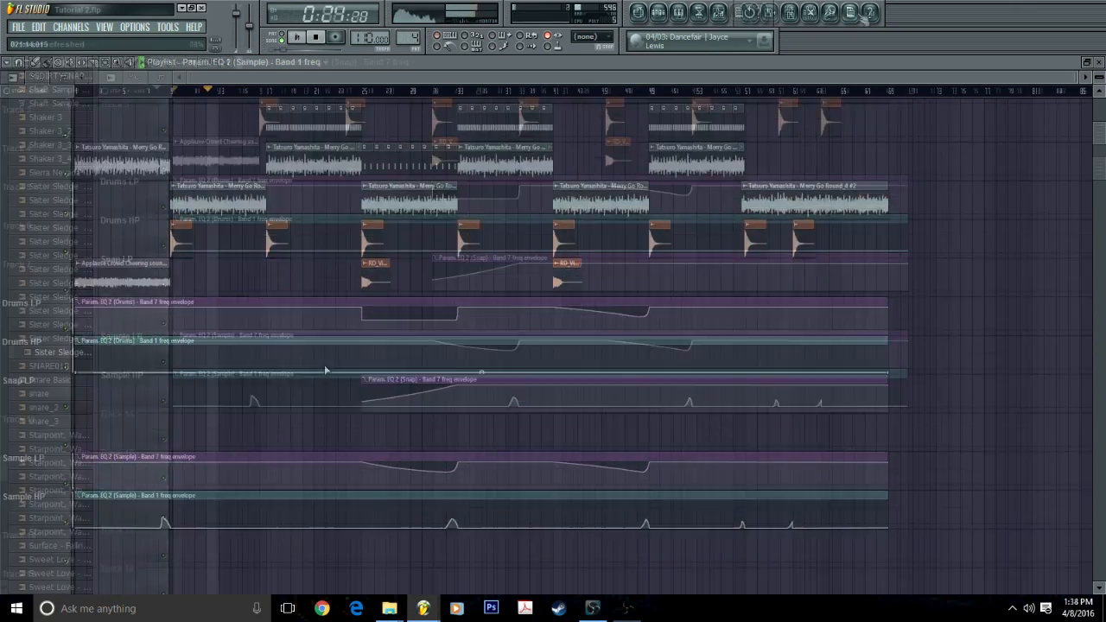
Create an automation clip for the Master track's volume from the mixer.
left_click(871, 17)
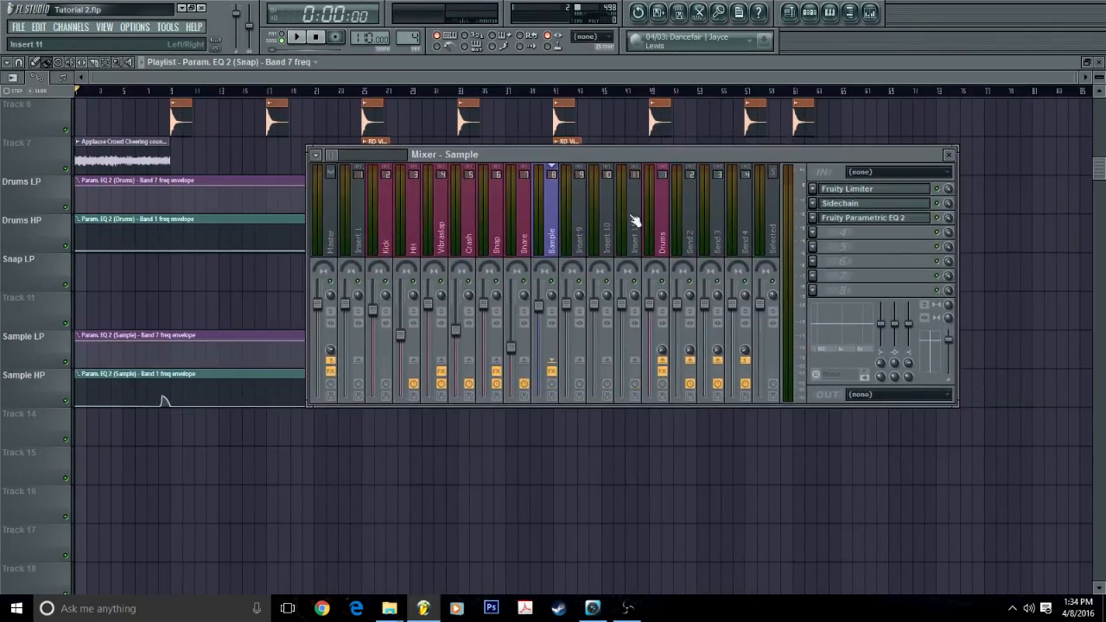
right_click(319, 306)
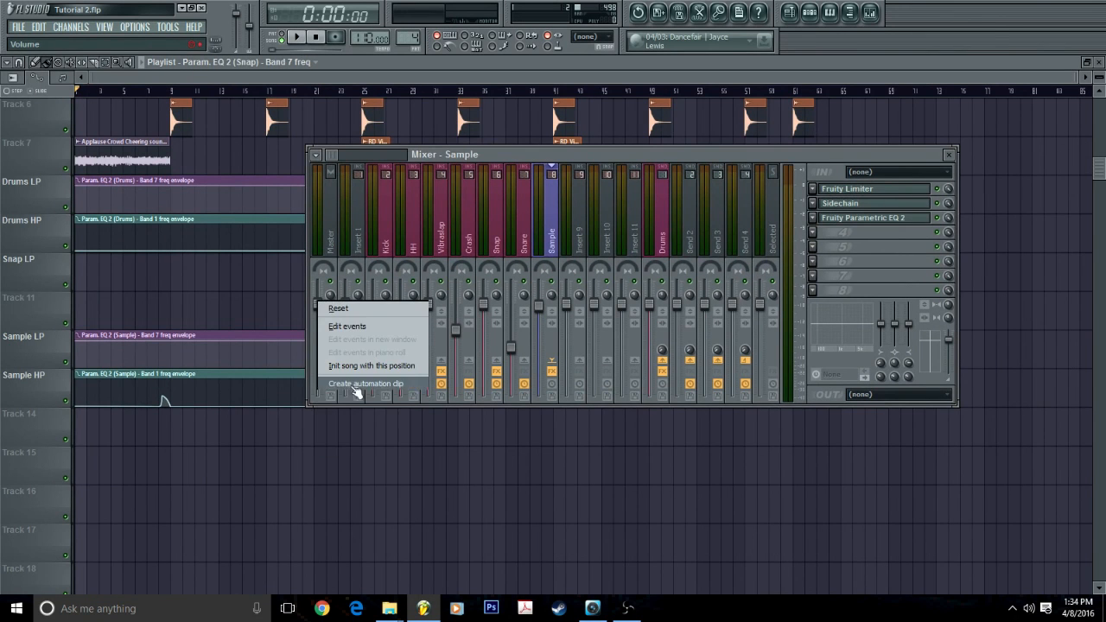
left_click(358, 386)
left_click(948, 155)
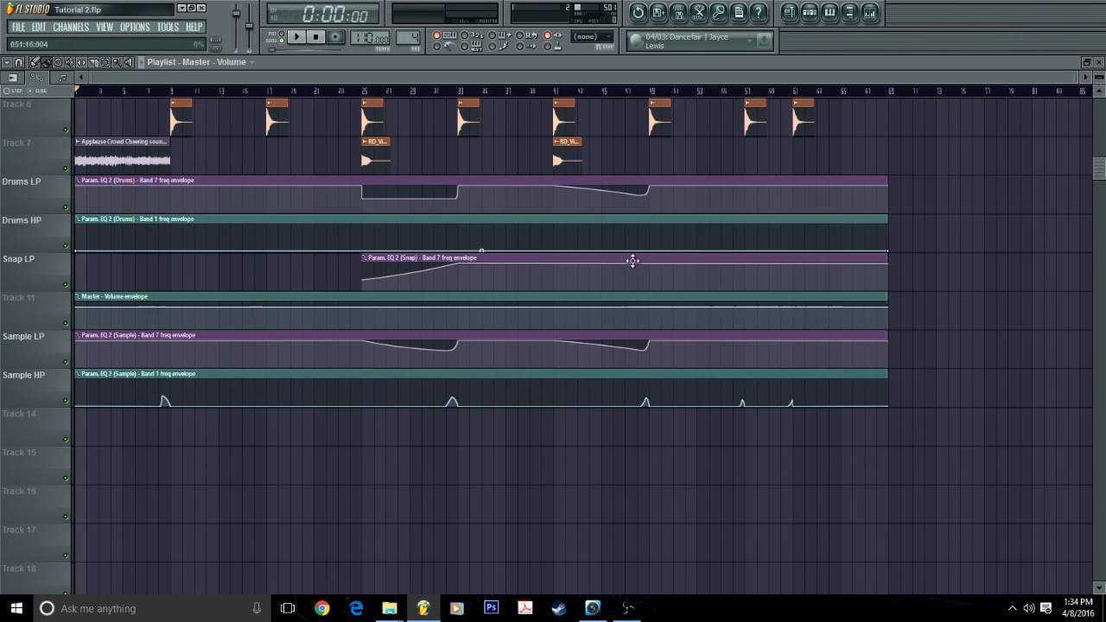
Add a point to the Master Volume automation at bar 61, matching the clip's starting level.
right_click(76, 308)
left_click(126, 494)
scroll(803, 403, "up", 2)
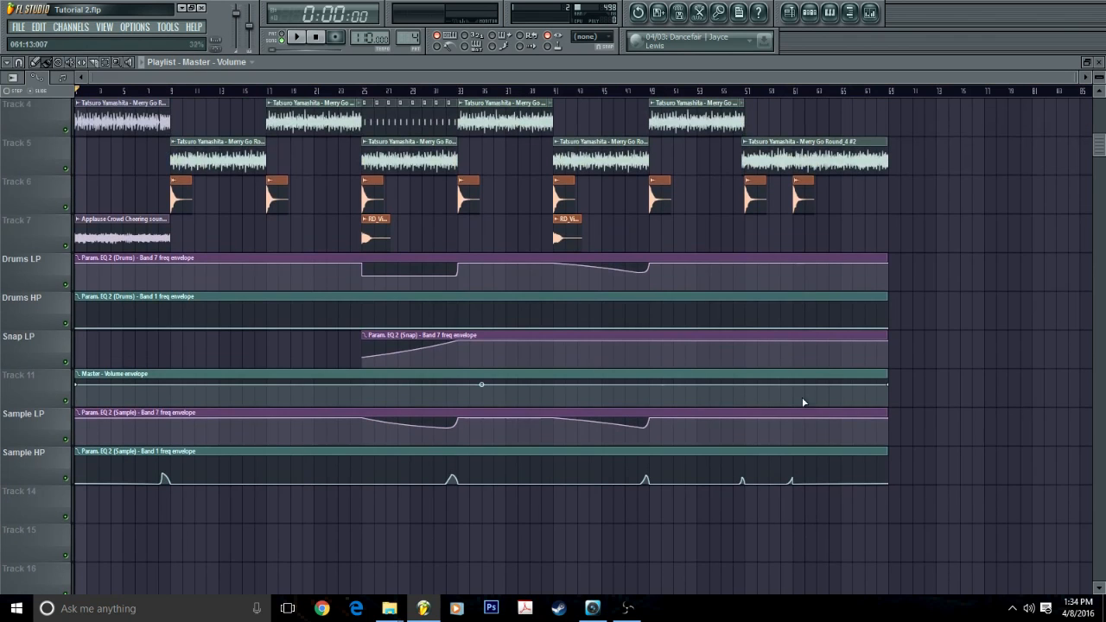
left_click(794, 385)
right_click(794, 384)
left_click(860, 578)
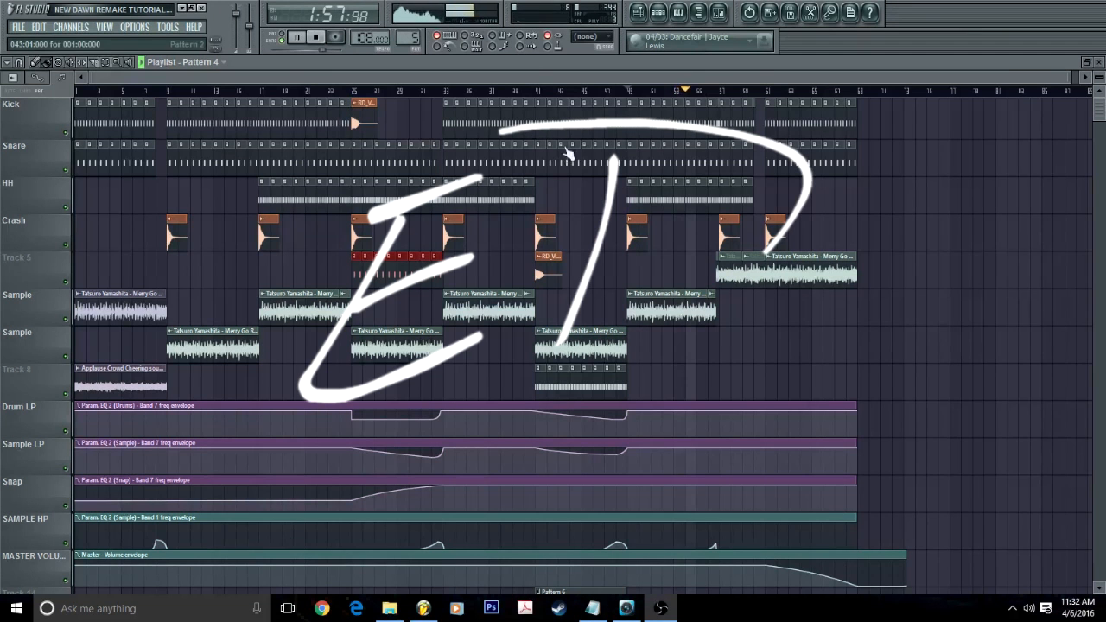
double_click(530, 67)
left_click_drag(608, 101, 633, 63)
left_click(739, 62)
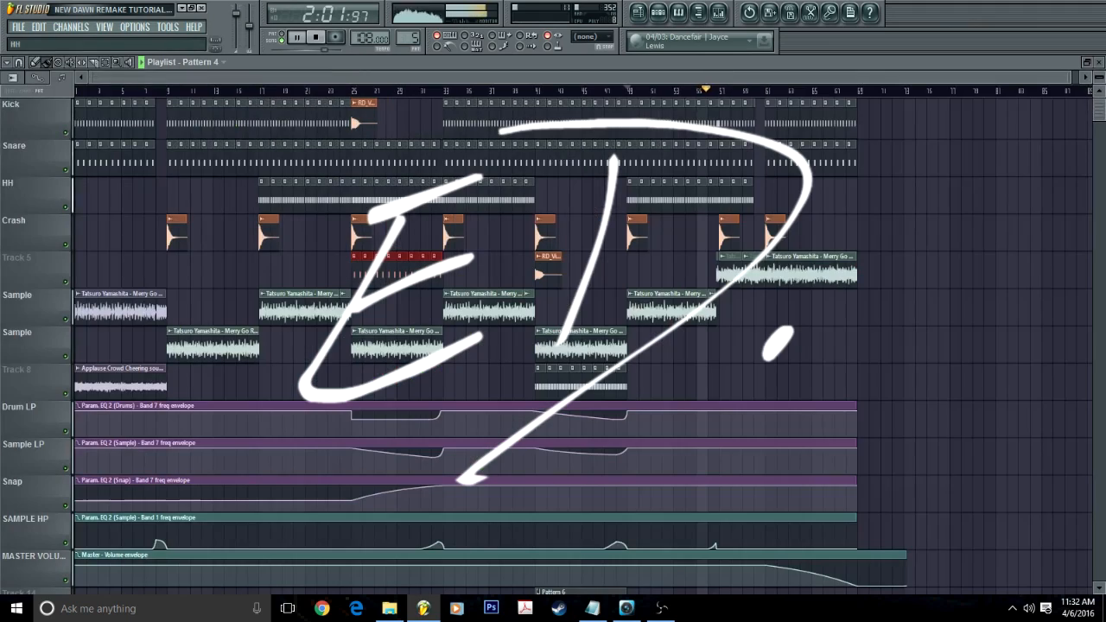